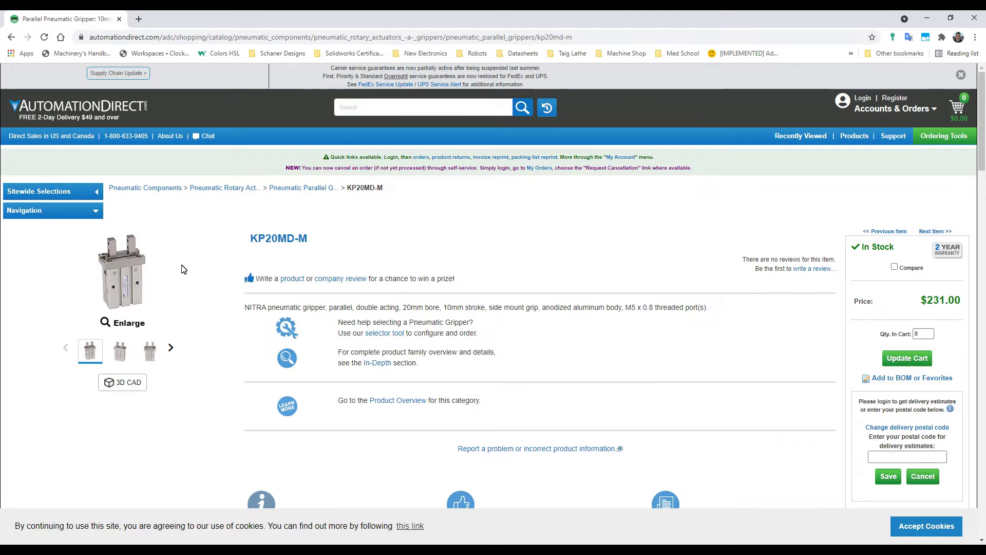
# - Open the downloaded KP20MD-M.STEP gripper model from the Docs & Drawings section
pyautogui.scroll(-15, 489, 264)
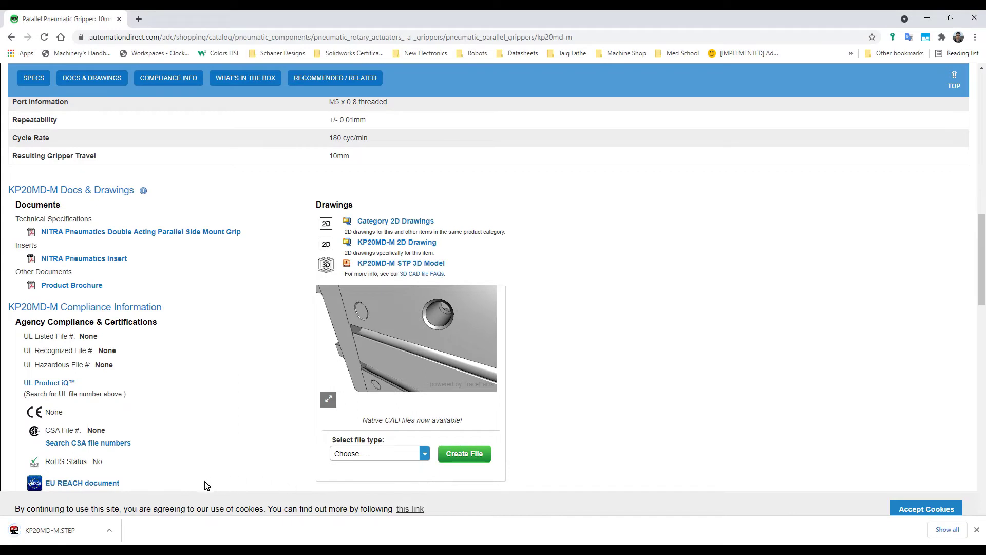
pyautogui.click(93, 535)
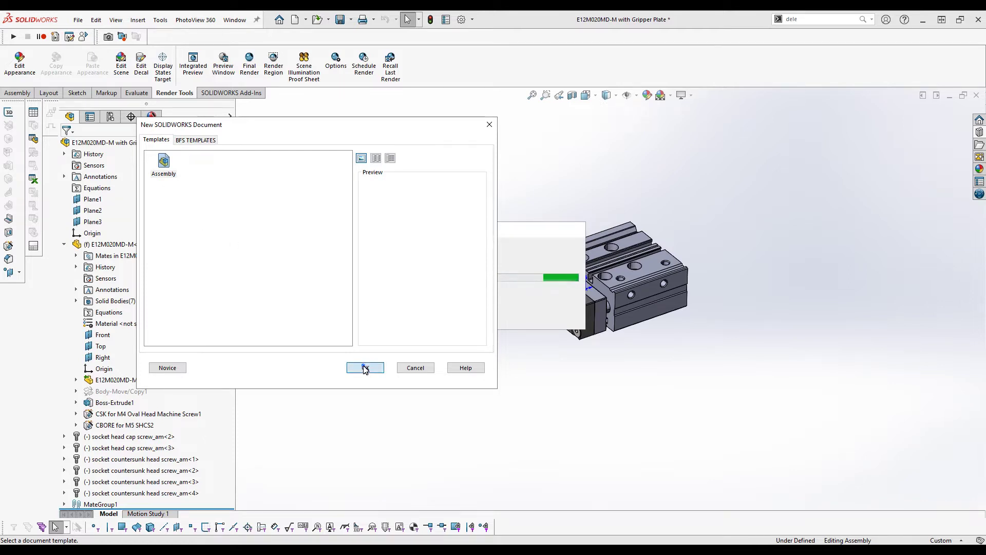
# - Import KP20MD-M.STEP as a part, stand the gripper upright, and list its three solid bodies
pyautogui.click(364, 368)
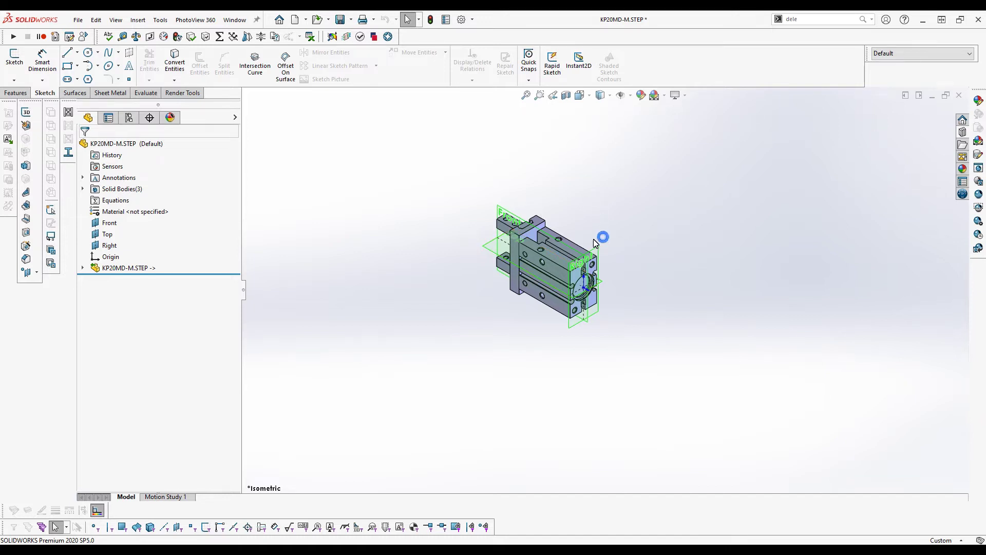
pyautogui.scroll(-3, 594, 243)
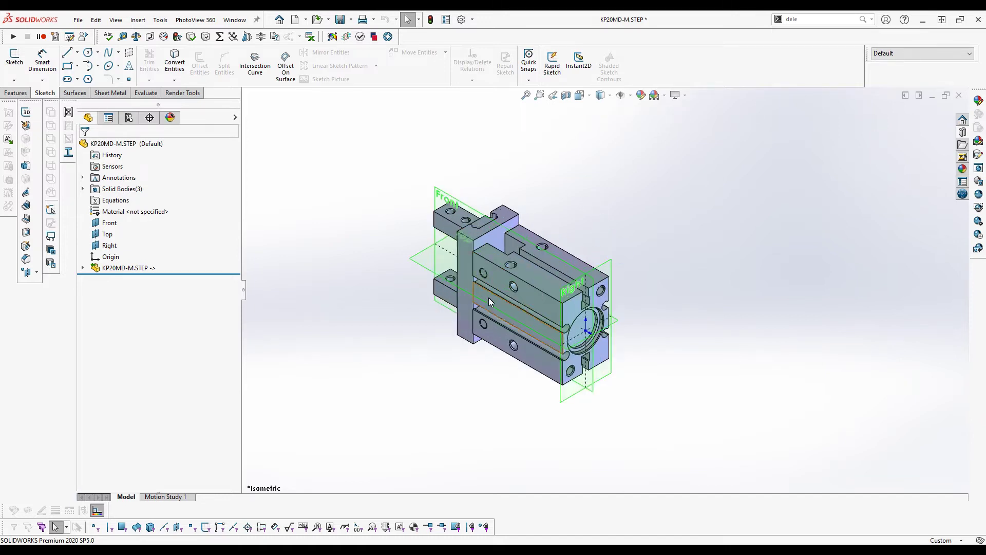
pyautogui.moveTo(620, 253); pyautogui.dragTo(492, 333, button='middle')
pyautogui.click(82, 189)
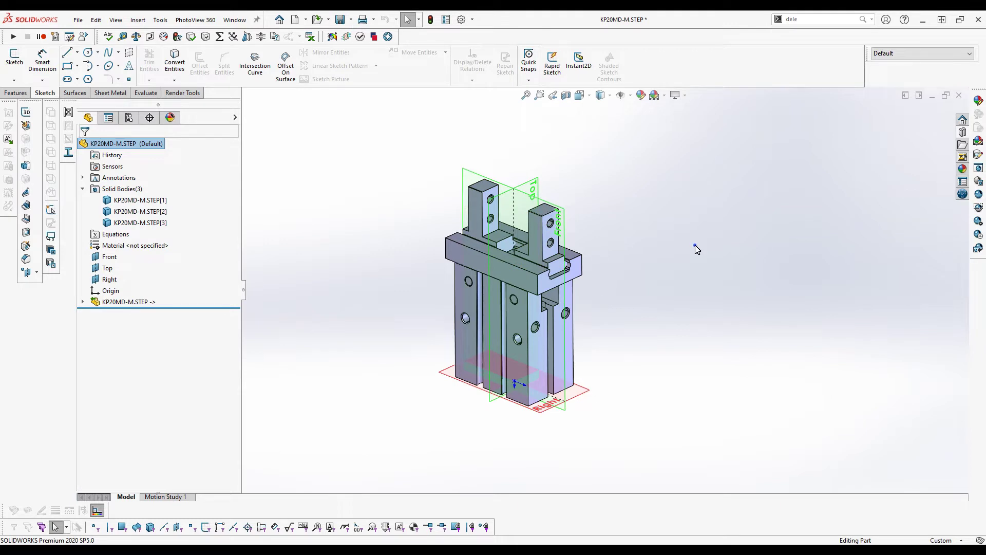
pyautogui.click(694, 245)
# - Add a new part configuration named 'Body Only'
pyautogui.click(129, 117)
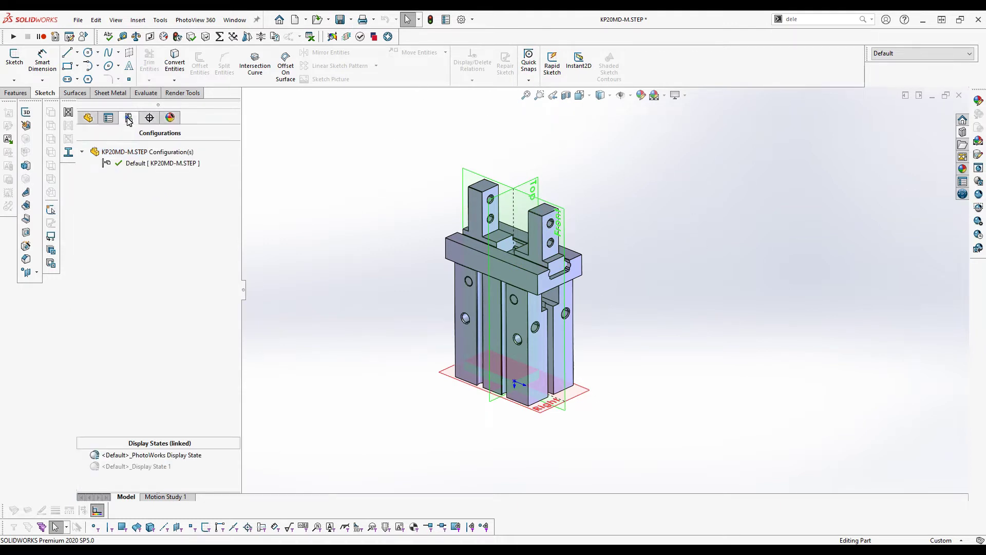
pyautogui.rightClick(145, 151)
pyautogui.click(177, 168)
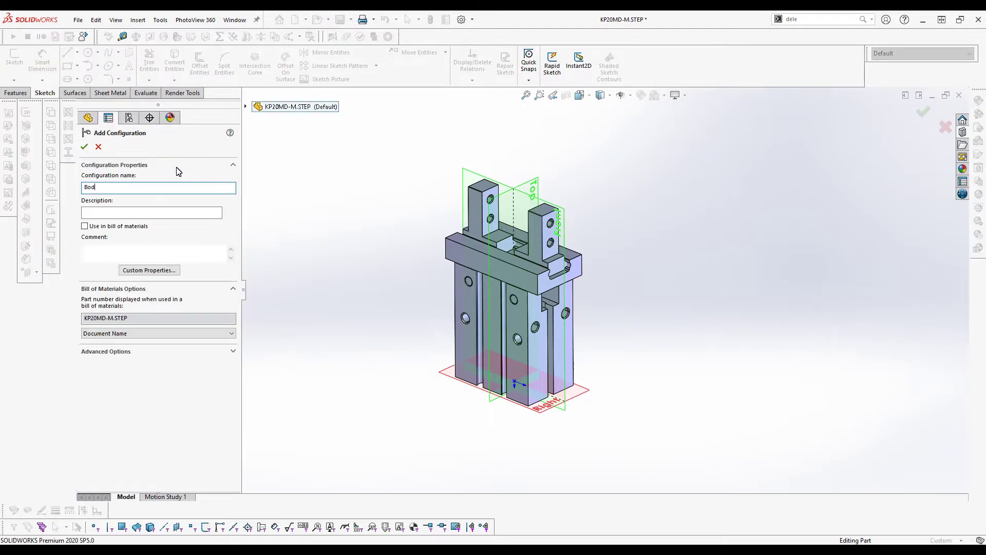
pyautogui.write('Body Only')
pyautogui.press('Return')
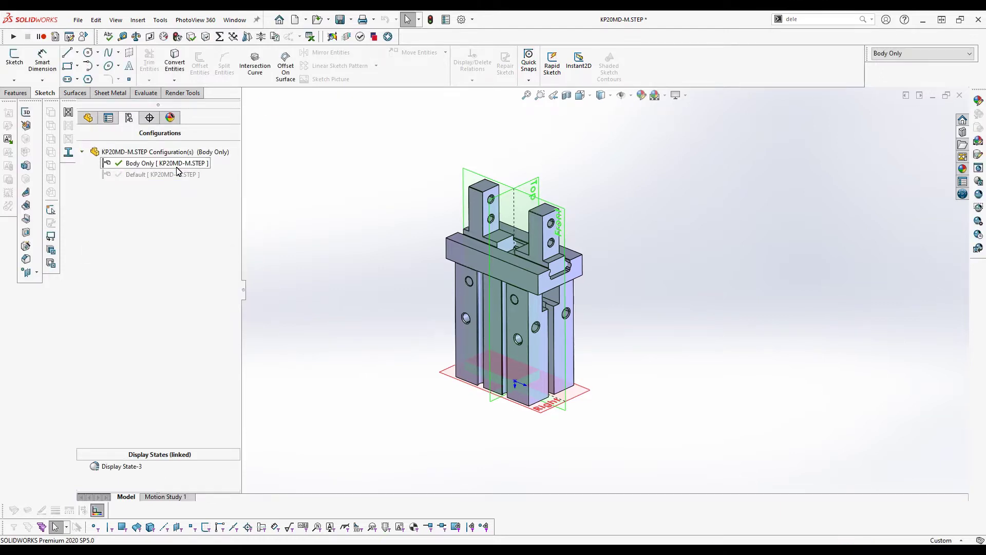
# - Delete both gripper jaws with Delete/Keep Body, leaving only the actuator housing
pyautogui.click(84, 117)
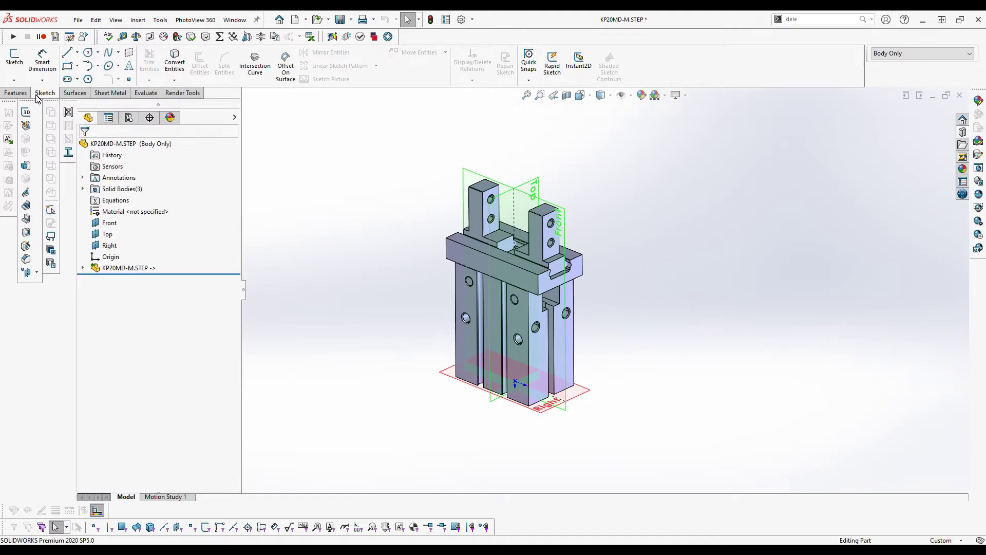
pyautogui.click(16, 93)
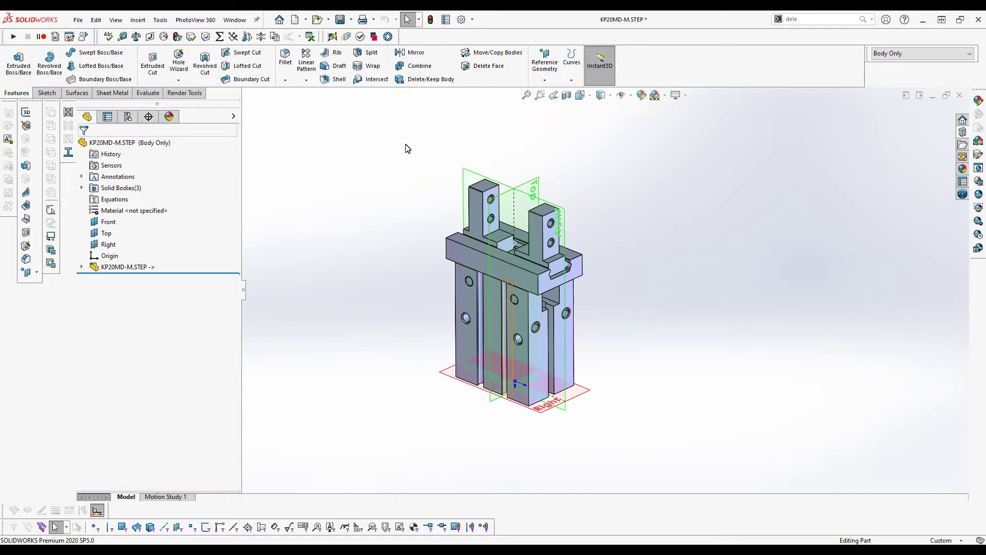
pyautogui.click(443, 81)
pyautogui.click(491, 217)
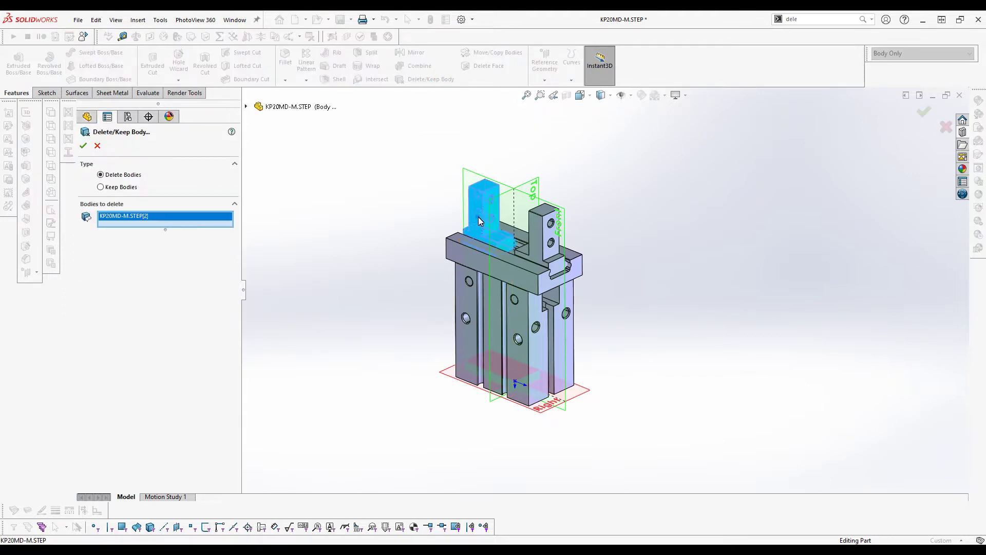
pyautogui.click(546, 226)
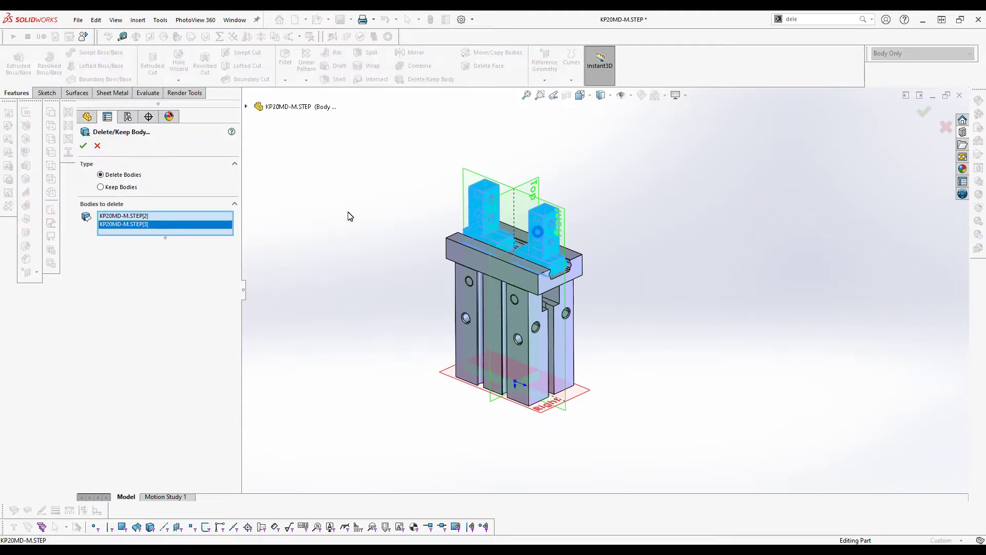
pyautogui.click(82, 146)
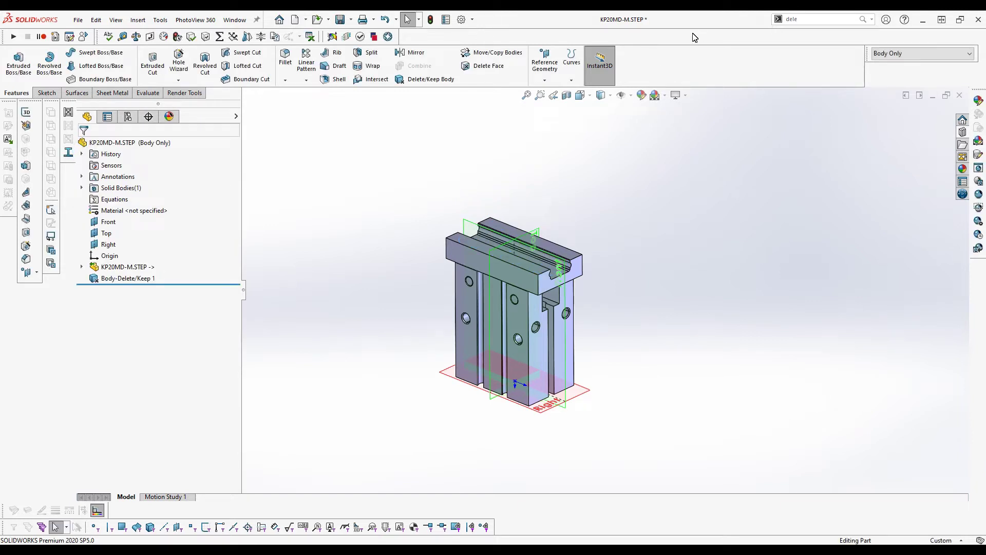
pyautogui.click(127, 116)
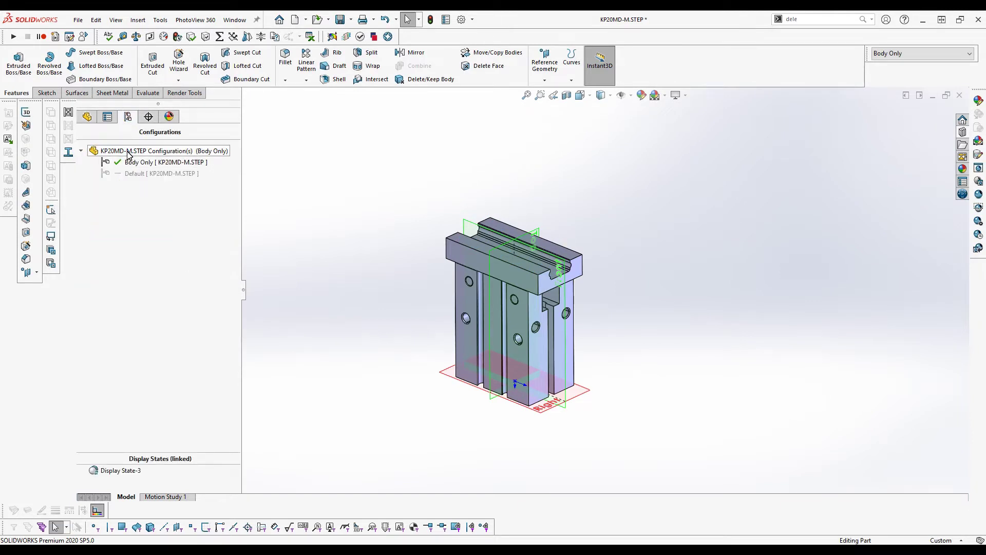
# - Activate the Default configuration showing the gripper with both jaws
pyautogui.rightClick(127, 151)
pyautogui.press('Escape')
pyautogui.doubleClick(190, 173)
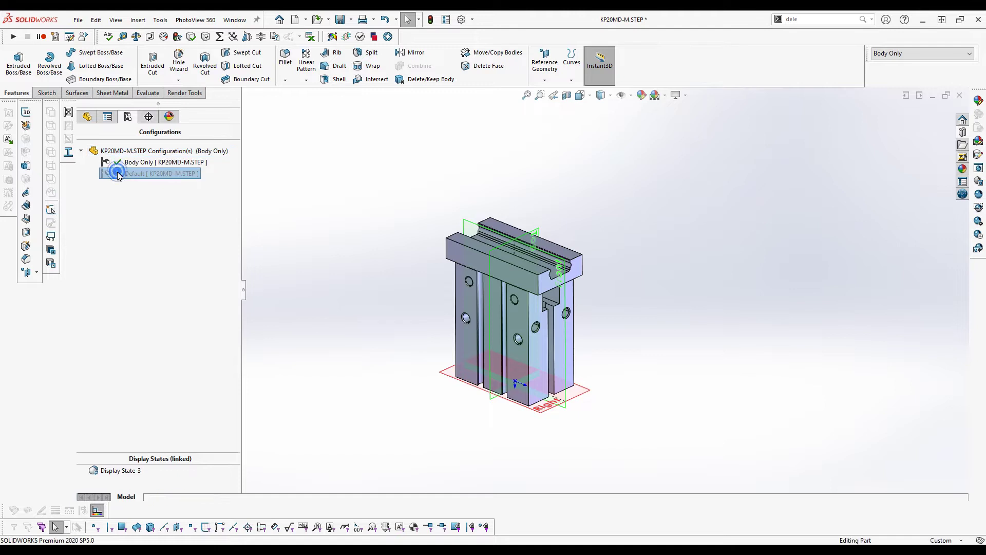
# - Add a configuration named 'Finger' and orbit the gripper to a tilted view
pyautogui.rightClick(161, 154)
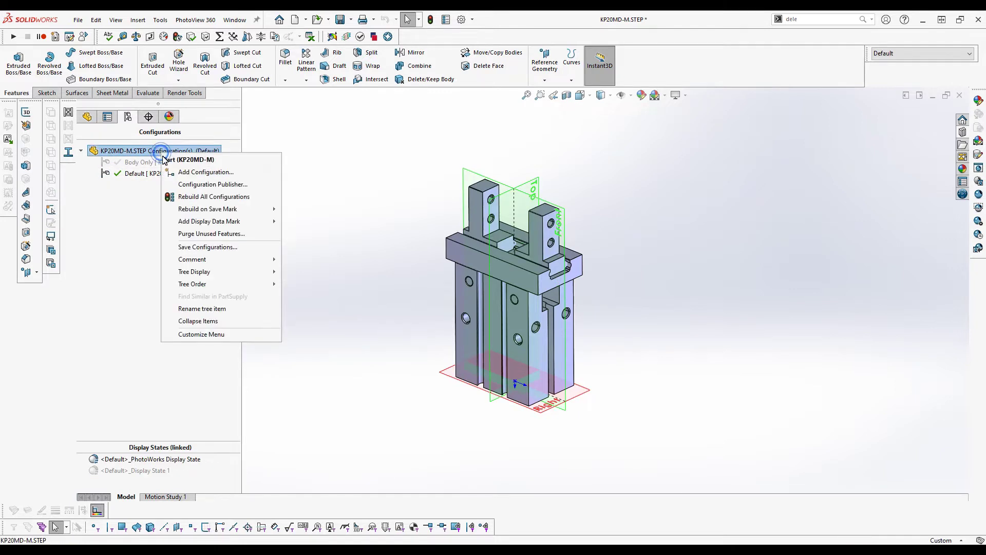
pyautogui.click(183, 171)
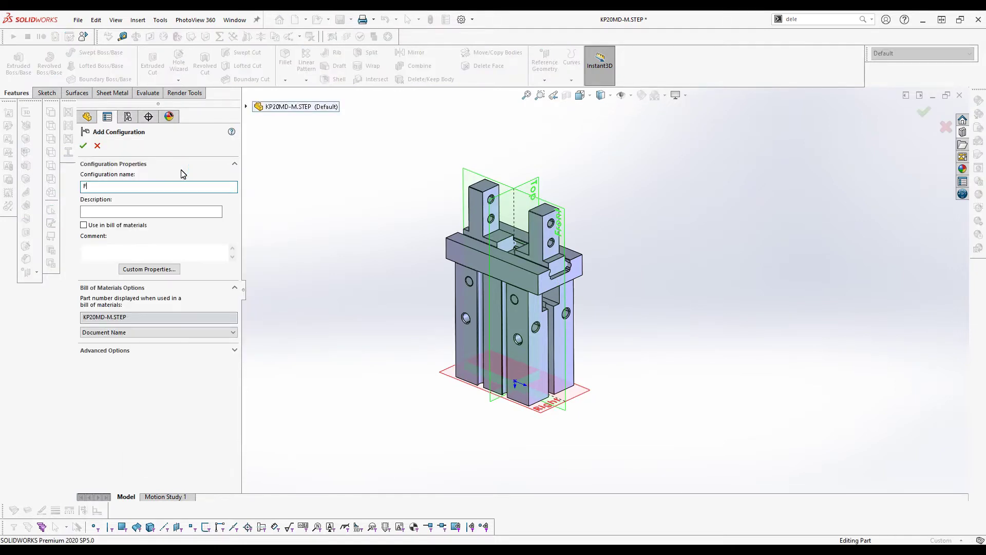
pyautogui.write('Finger')
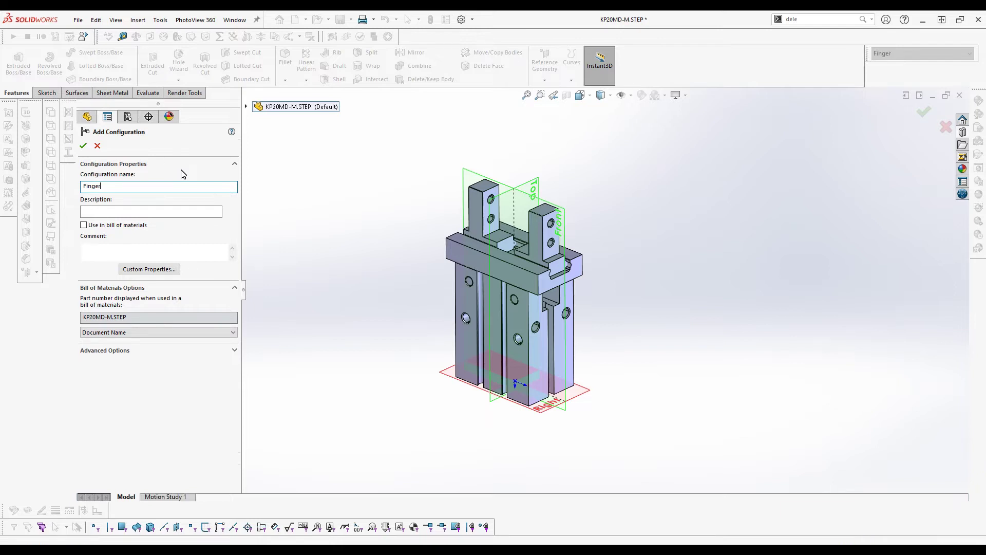
pyautogui.press('Return')
pyautogui.scroll(-3, 508, 306)
pyautogui.moveTo(509, 301); pyautogui.dragTo(567, 366, button='middle')
pyautogui.moveTo(469, 245); pyautogui.dragTo(518, 240, button='middle')
pyautogui.scroll(3, 434, 216)
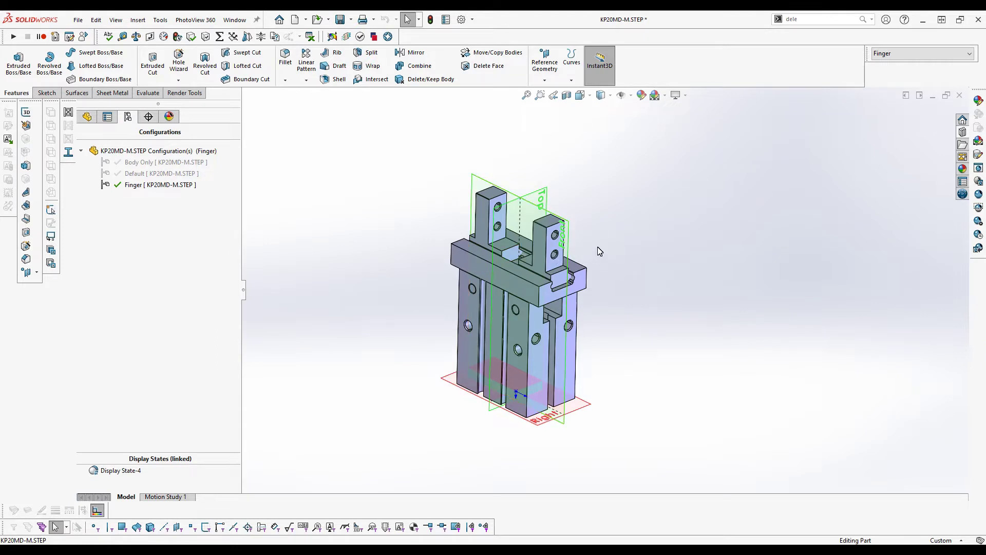
pyautogui.click(85, 116)
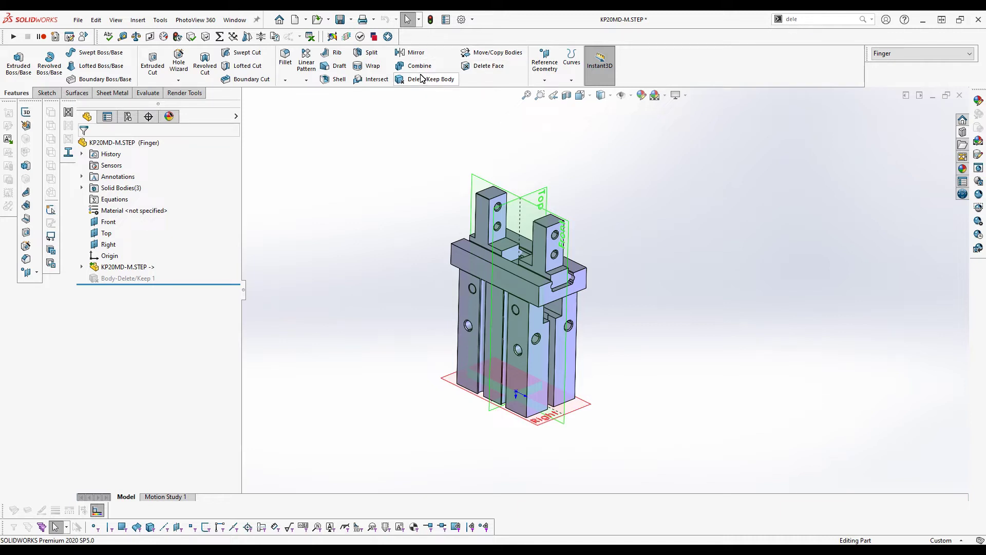
# - Delete the right jaw and actuator body with Delete/Keep Body, keeping a single jaw
pyautogui.click(872, 20)
pyautogui.click(824, 31)
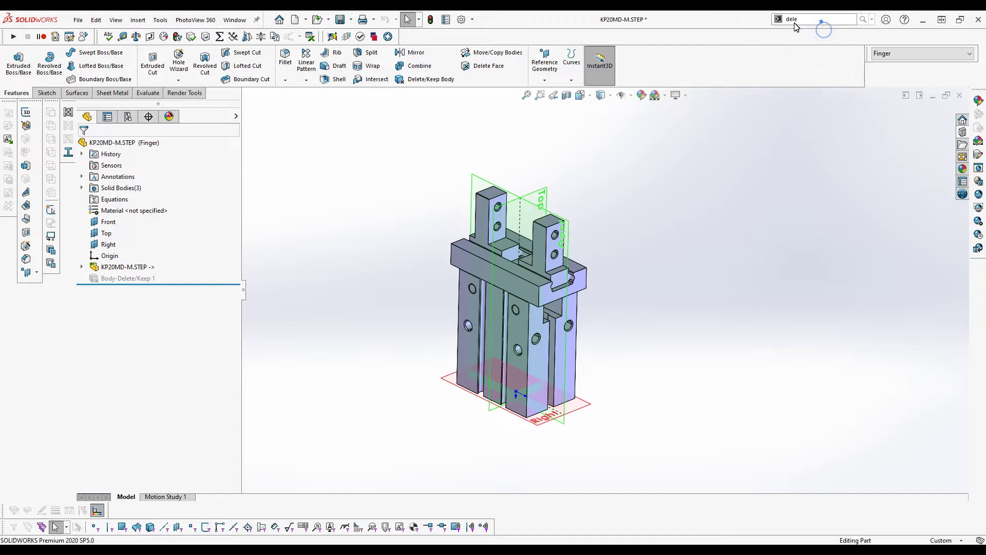
pyautogui.press('BackSpace')
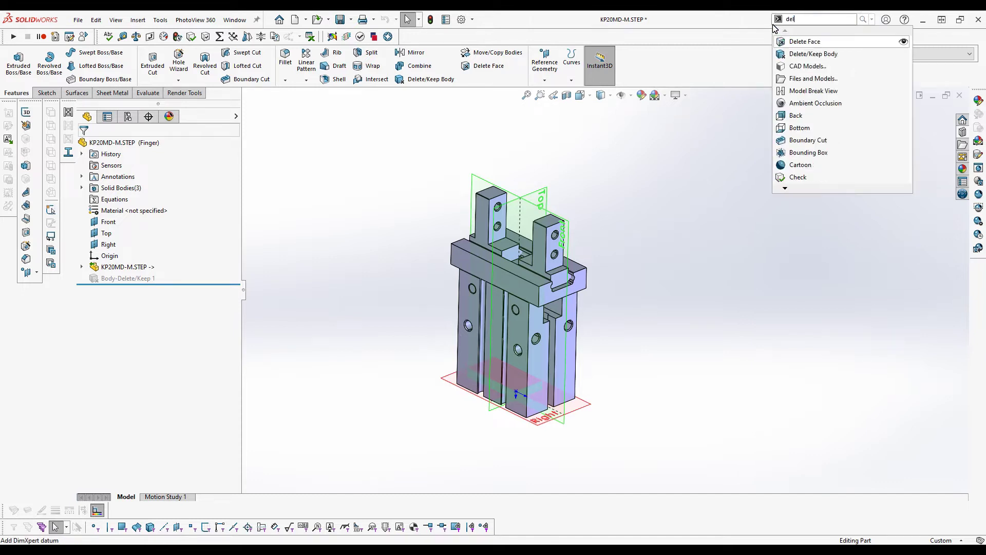
pyautogui.click(856, 54)
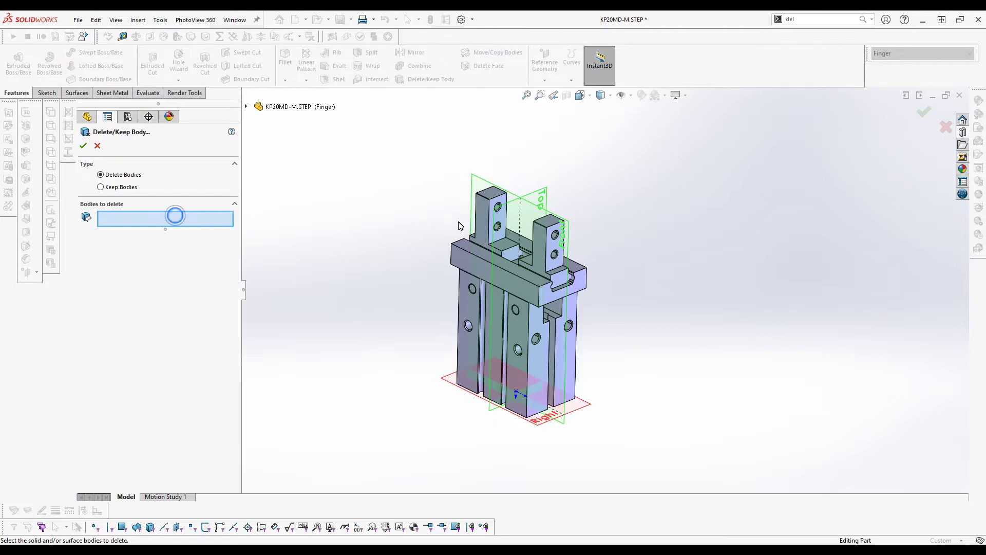
pyautogui.click(539, 255)
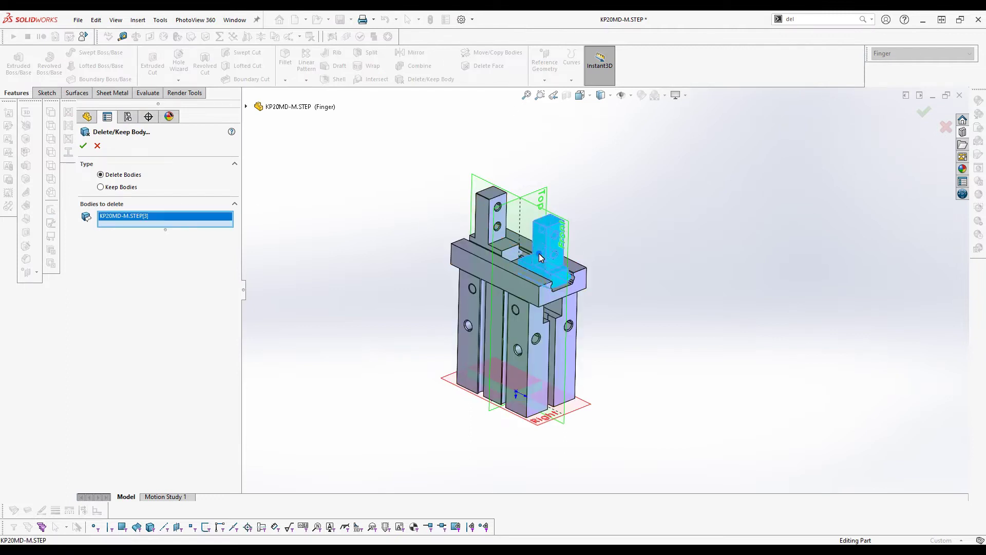
pyautogui.click(517, 282)
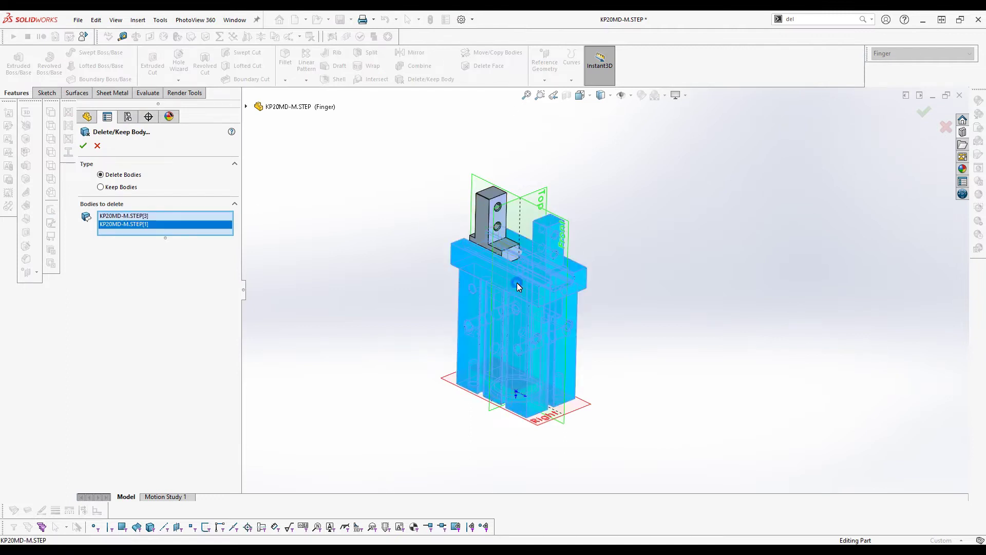
pyautogui.click(83, 147)
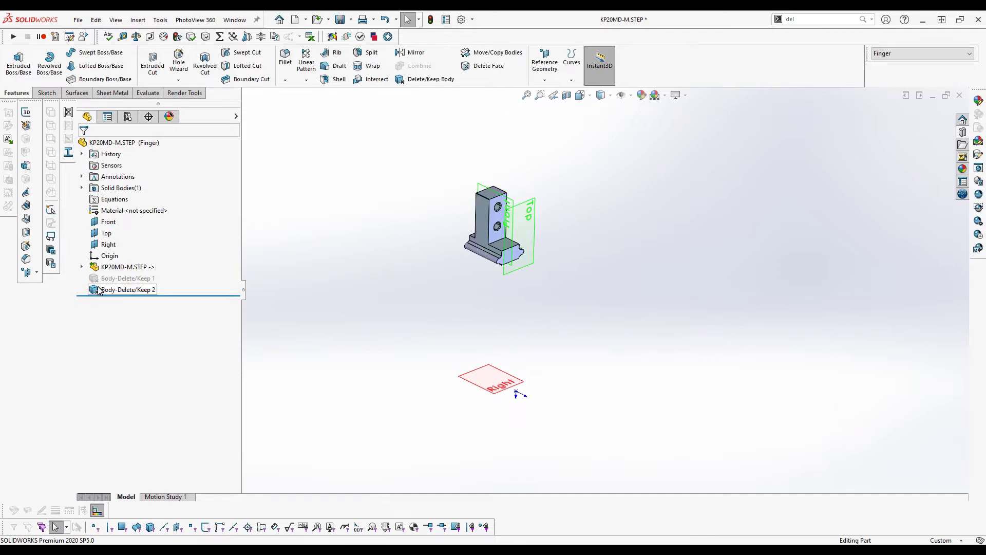
pyautogui.click(128, 117)
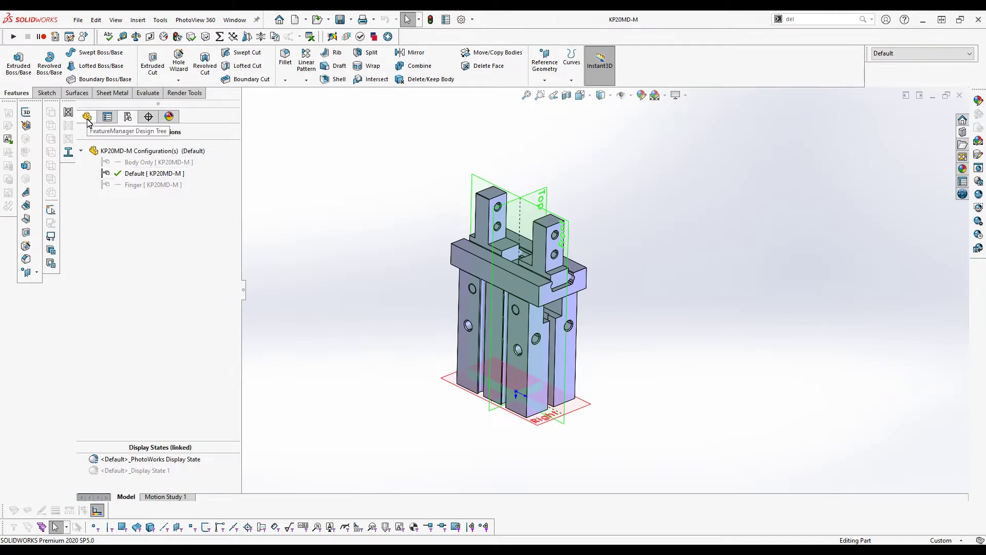
# - Preview the Body Only and Finger configurations, then reactivate Default
pyautogui.doubleClick(147, 163)
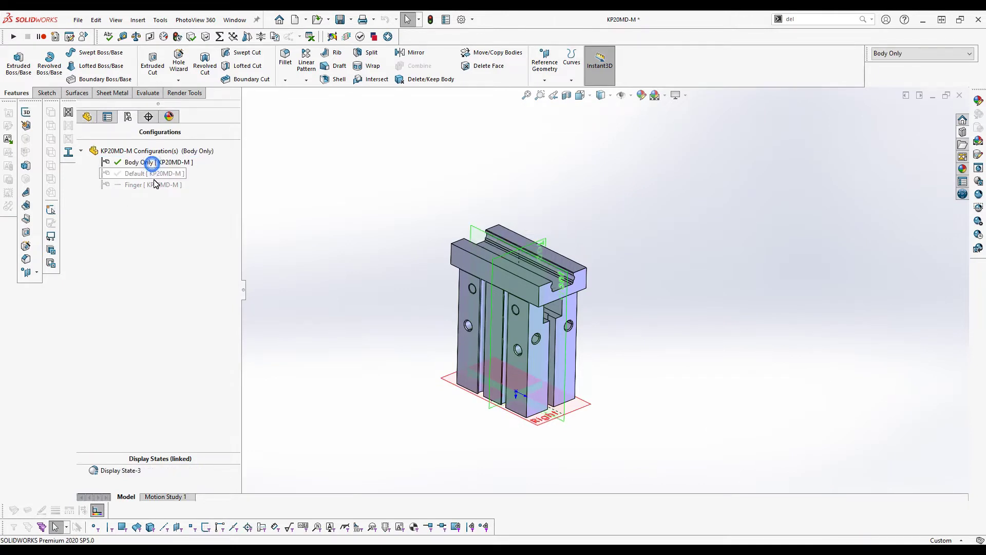
pyautogui.doubleClick(147, 185)
pyautogui.doubleClick(144, 173)
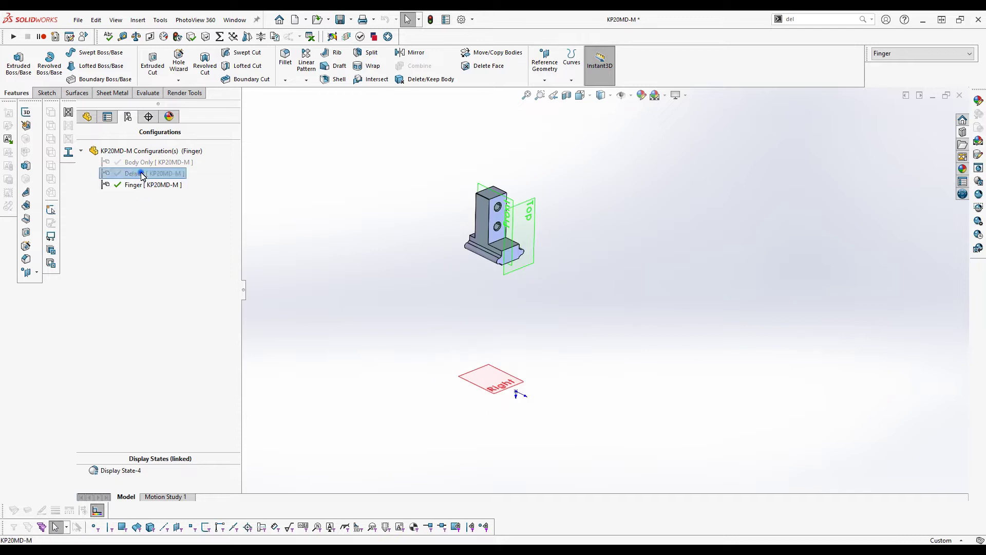
# - Save the KP20MD-M part and return to the FeatureManager tree
pyautogui.click(78, 19)
pyautogui.click(94, 133)
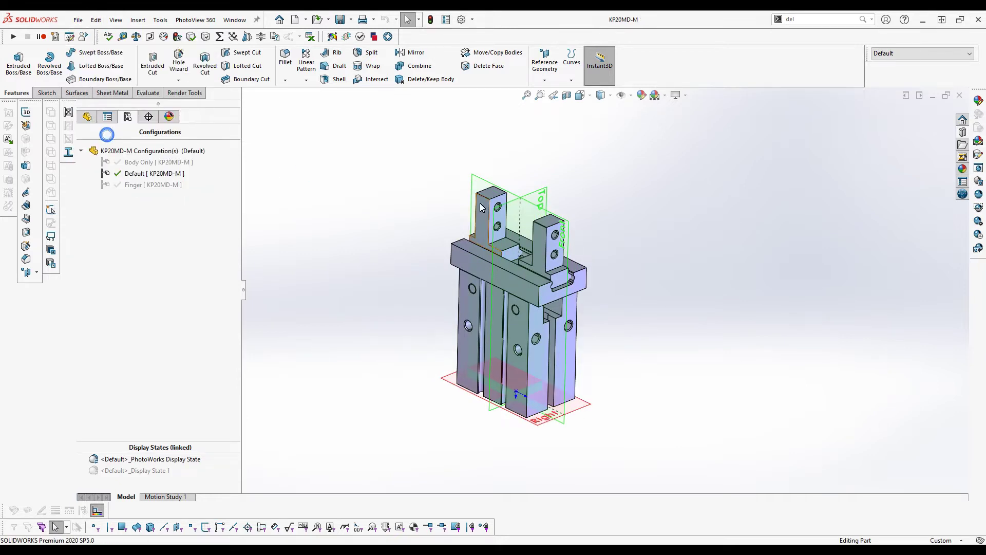
pyautogui.click(87, 119)
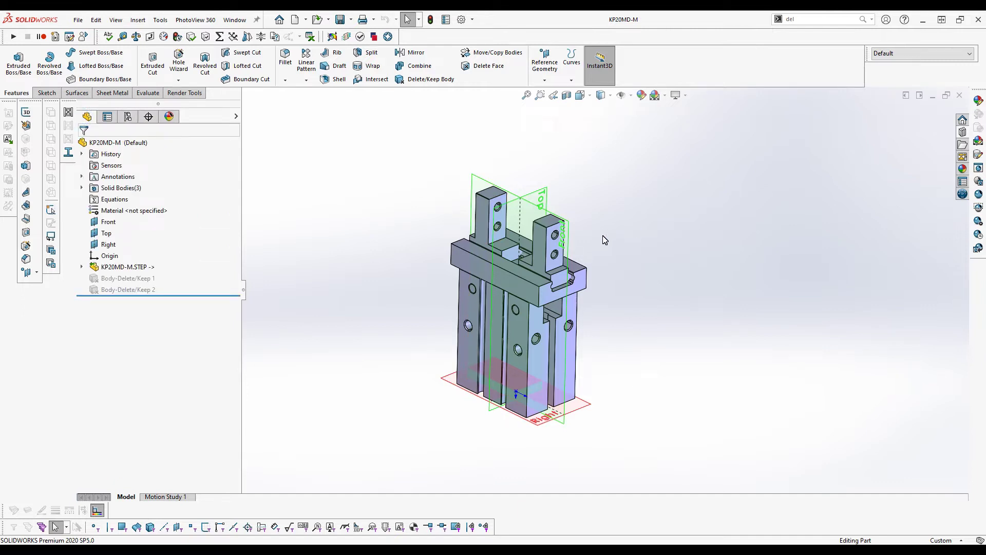
pyautogui.hotkey('ctrl', 'n')
# - Create a new assembly with KP20MD-M placed at the origin, viewed upright
pyautogui.click(319, 164)
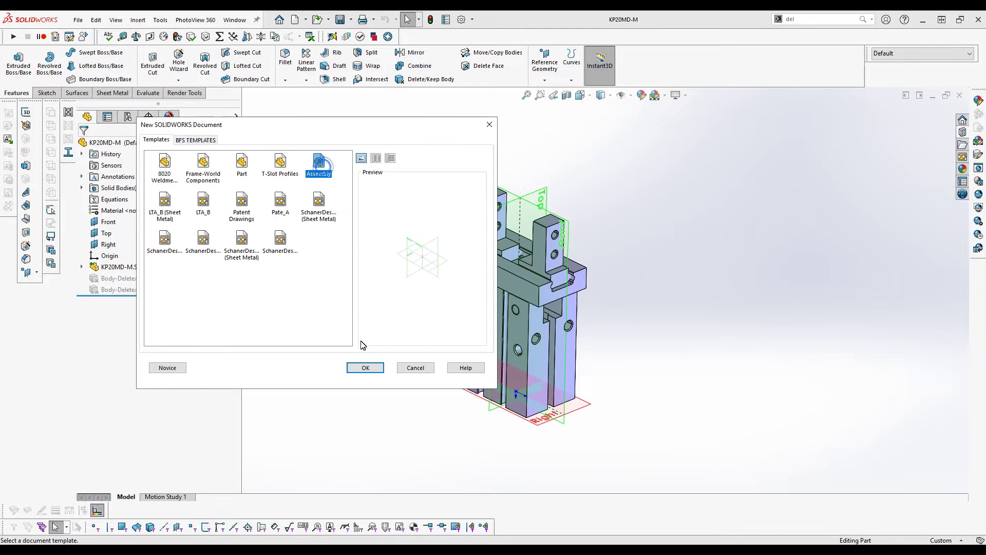
pyautogui.click(365, 369)
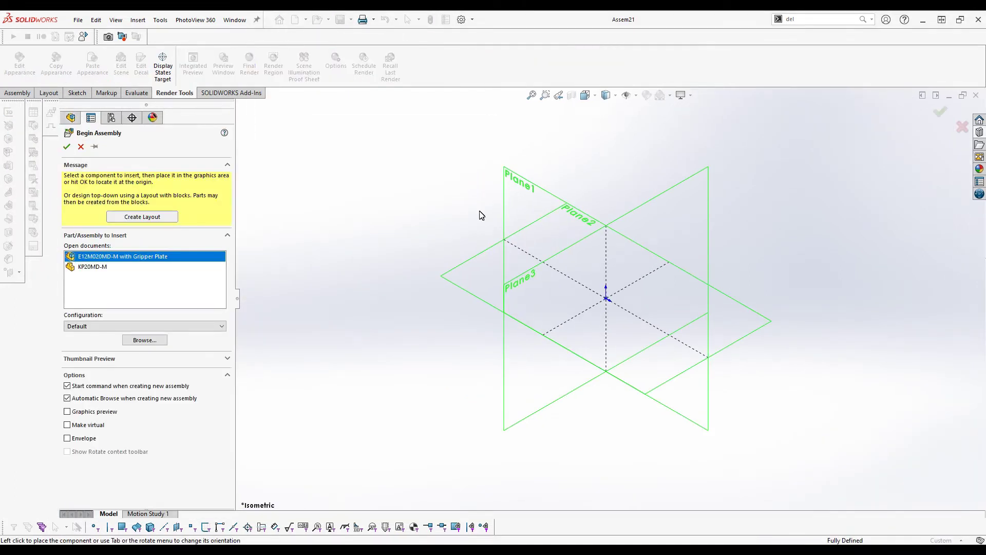
pyautogui.click(107, 269)
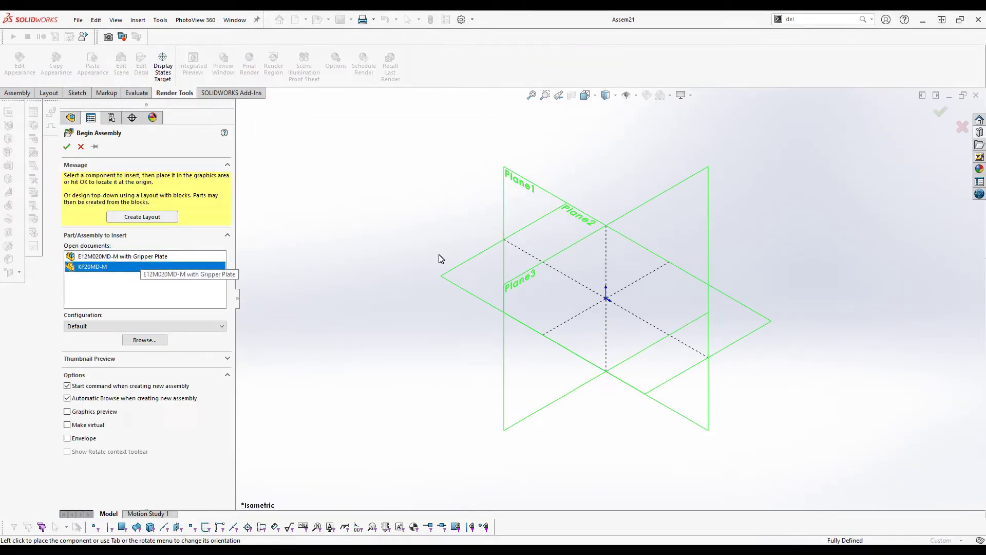
pyautogui.click(606, 300)
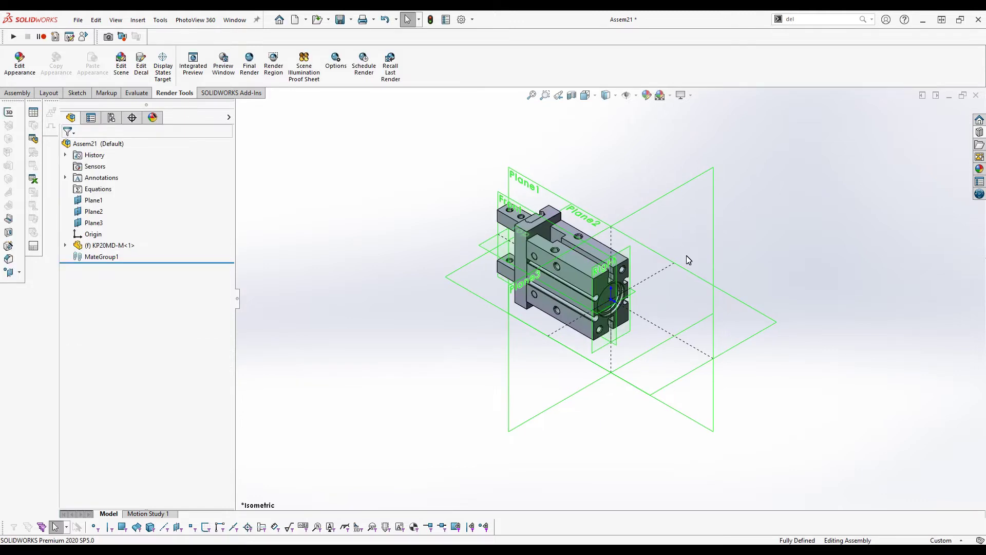
pyautogui.moveTo(757, 263); pyautogui.dragTo(631, 454, button='middle')
# - Switch the inserted gripper component to its Body Only configuration
pyautogui.click(565, 259)
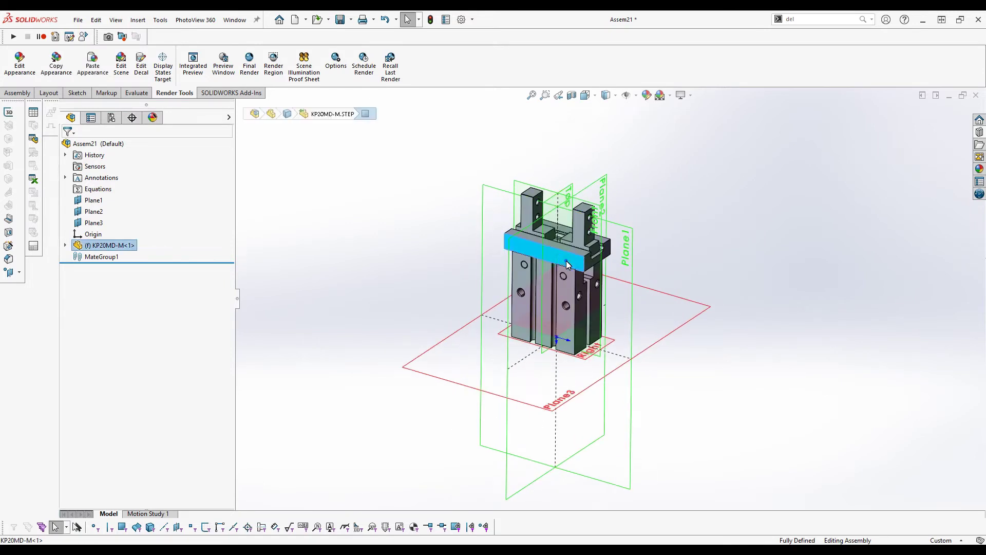
pyautogui.click(637, 178)
pyautogui.click(633, 194)
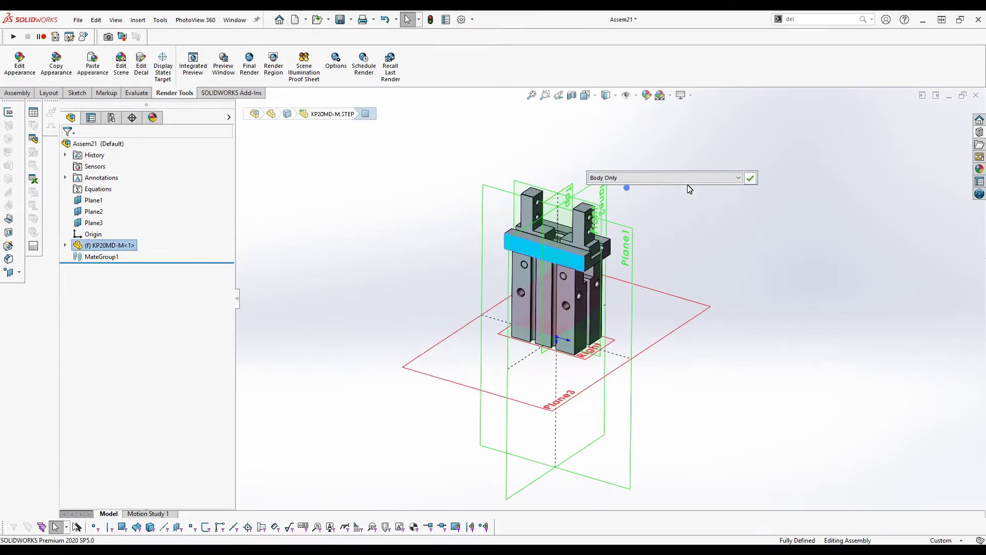
pyautogui.click(751, 178)
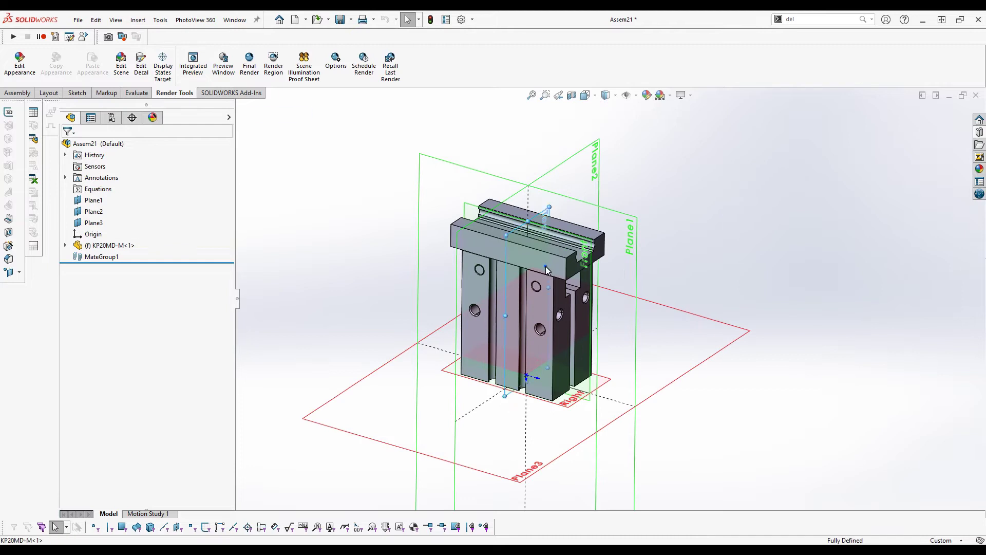
# - Paste a second KP20MD-M instance and set it to the Finger configuration
pyautogui.click(565, 264)
pyautogui.hotkey('ctrl', 'c')
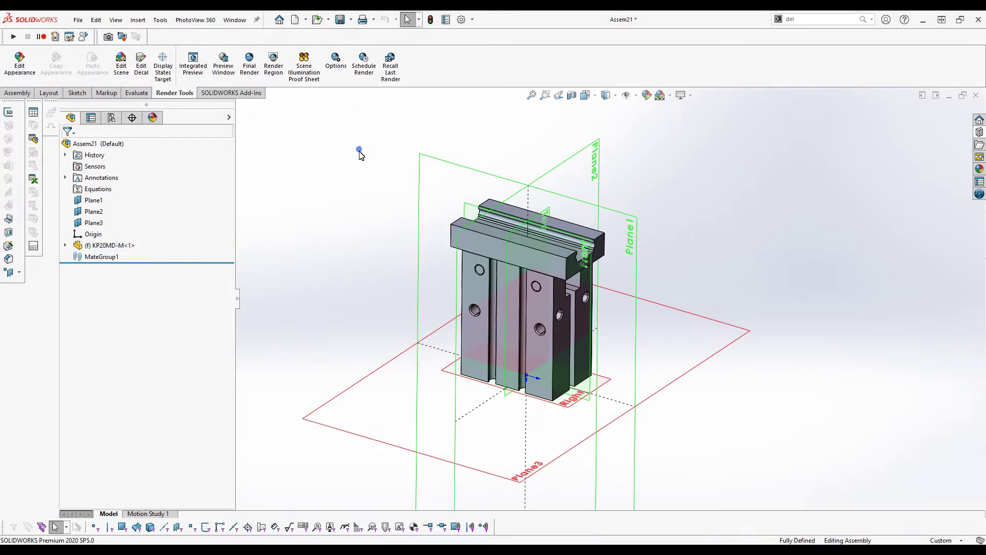
pyautogui.hotkey('ctrl', 'v')
pyautogui.click(359, 165)
pyautogui.click(439, 79)
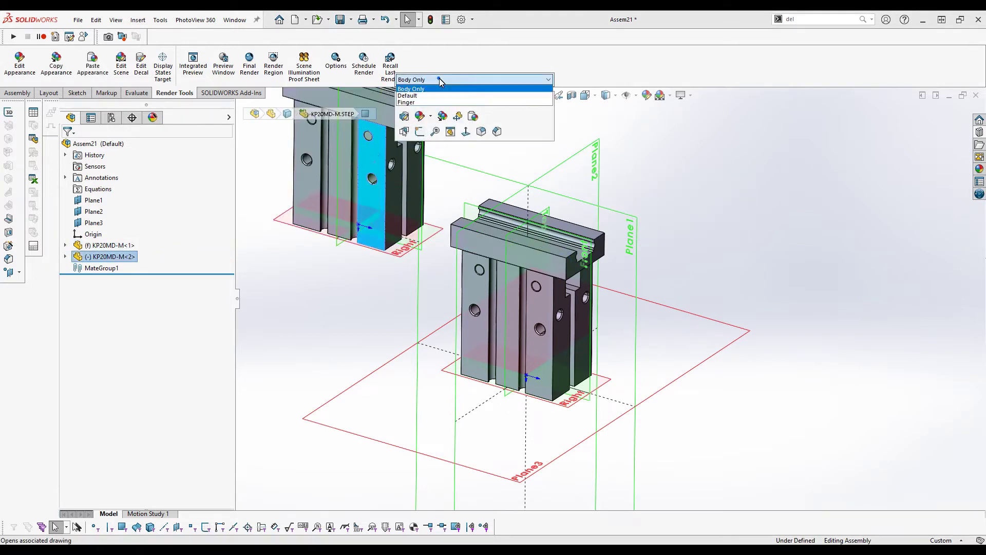
pyautogui.click(421, 103)
pyautogui.click(557, 78)
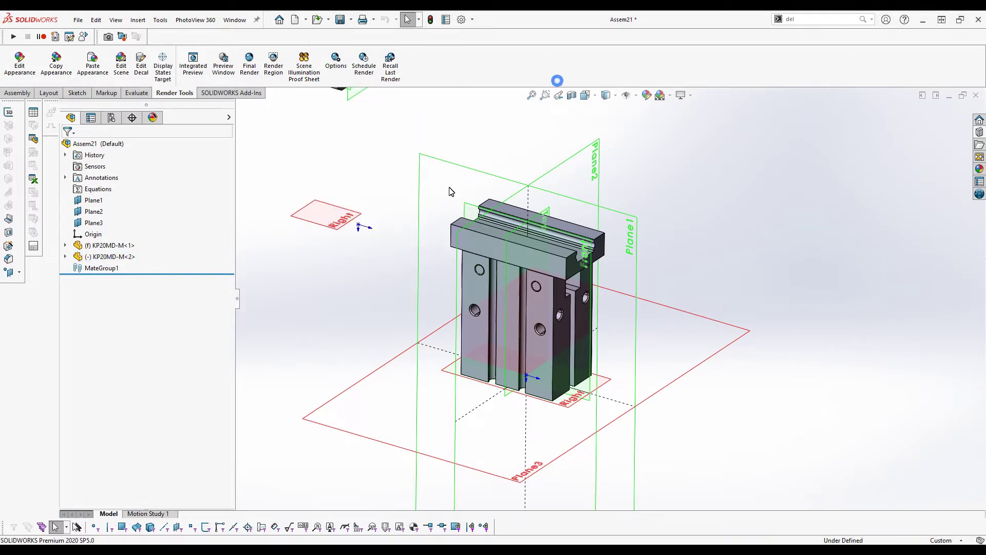
# - Mate the finger's bottom face coincident with the body's top face and slide it to check
pyautogui.scroll(2, 376, 201)
pyautogui.scroll(-4, 436, 172)
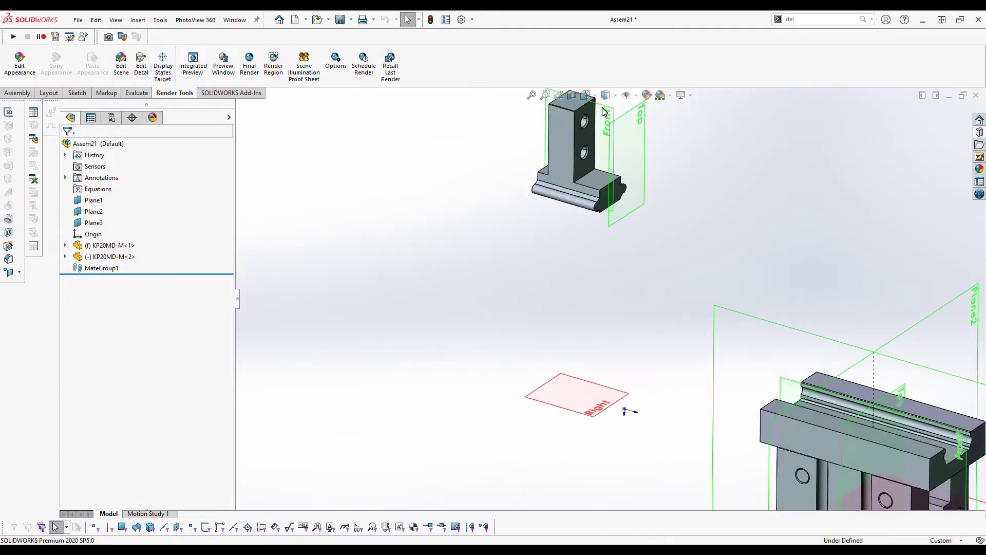
pyautogui.click(802, 335)
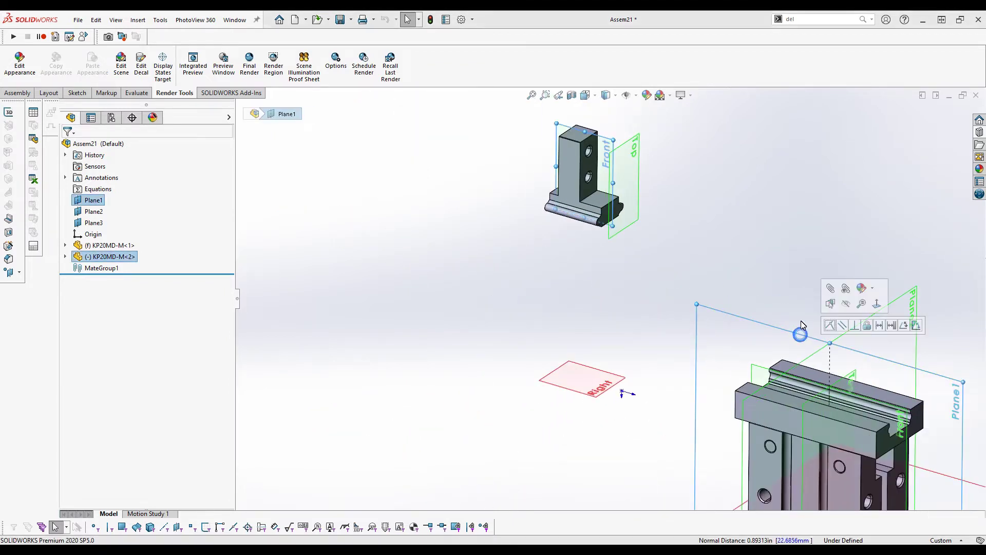
pyautogui.click(731, 235)
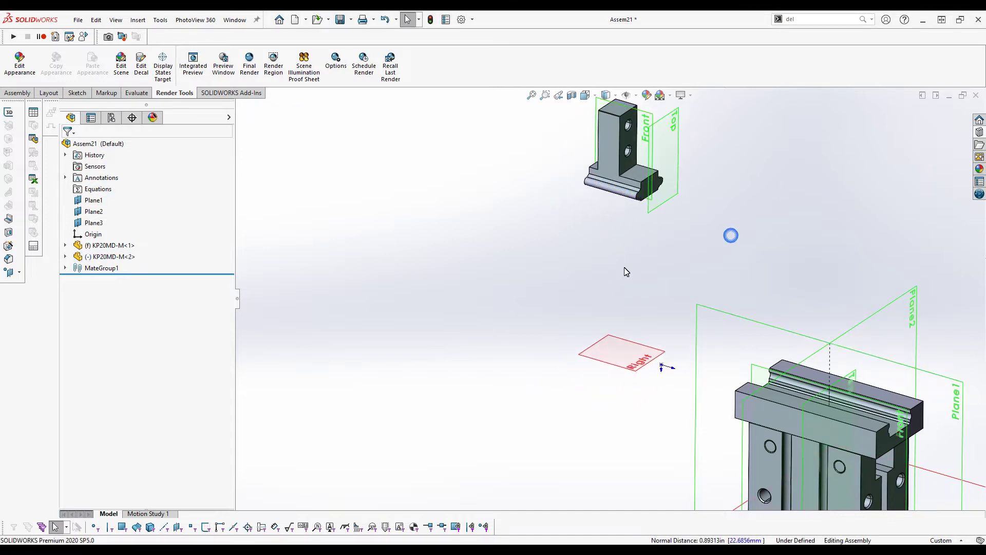
pyautogui.click(628, 290)
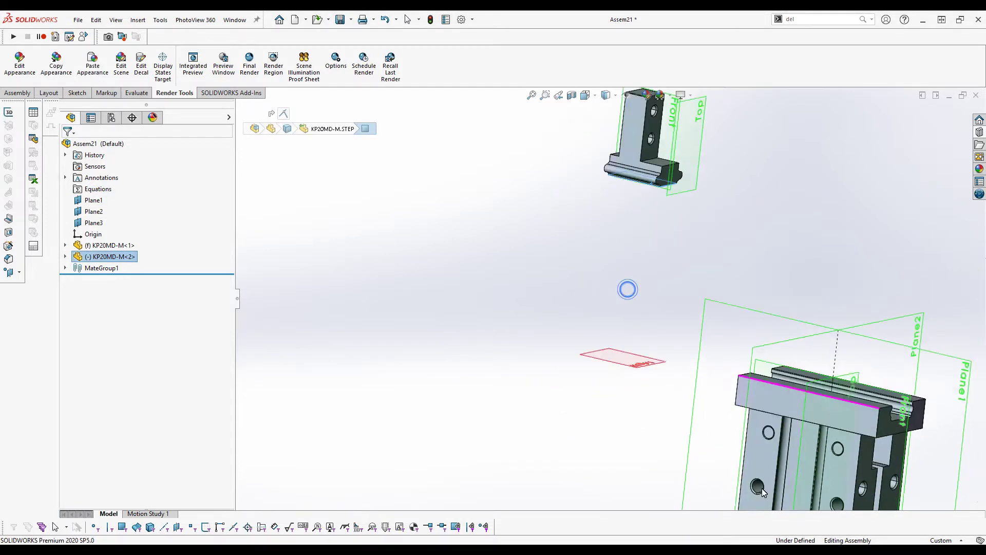
pyautogui.keyDown('ctrl'); pyautogui.click(801, 355); pyautogui.keyUp('ctrl')
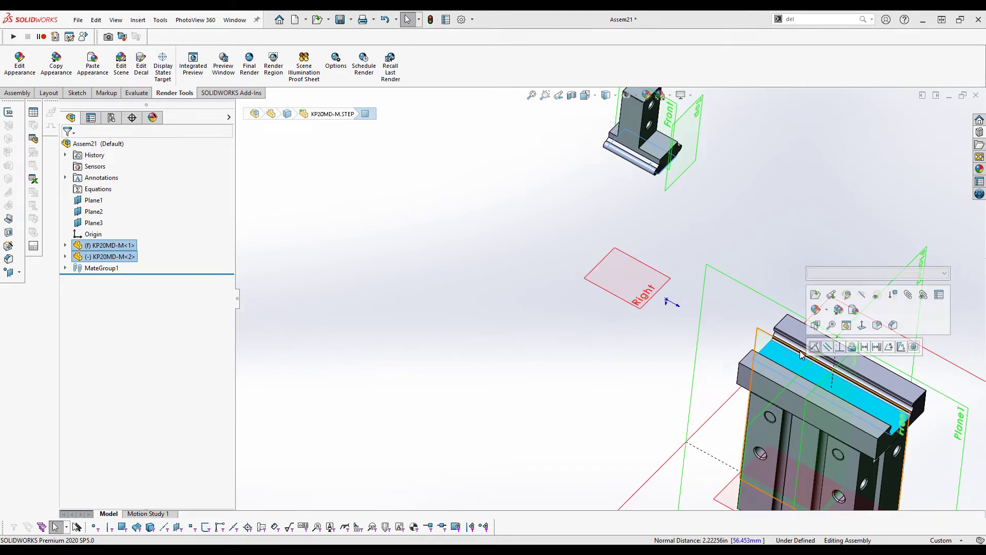
pyautogui.click(814, 347)
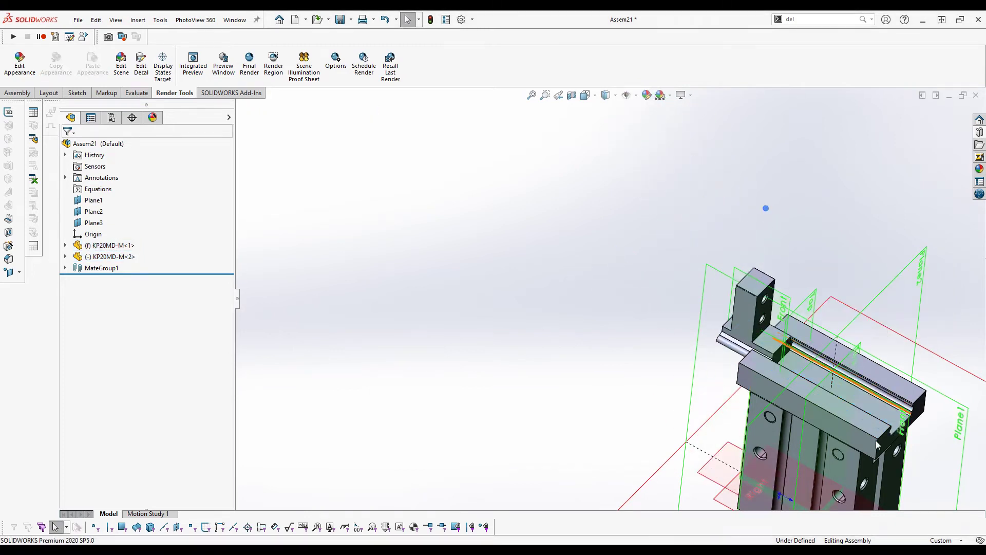
pyautogui.moveTo(877, 445); pyautogui.dragTo(720, 334, button='middle')
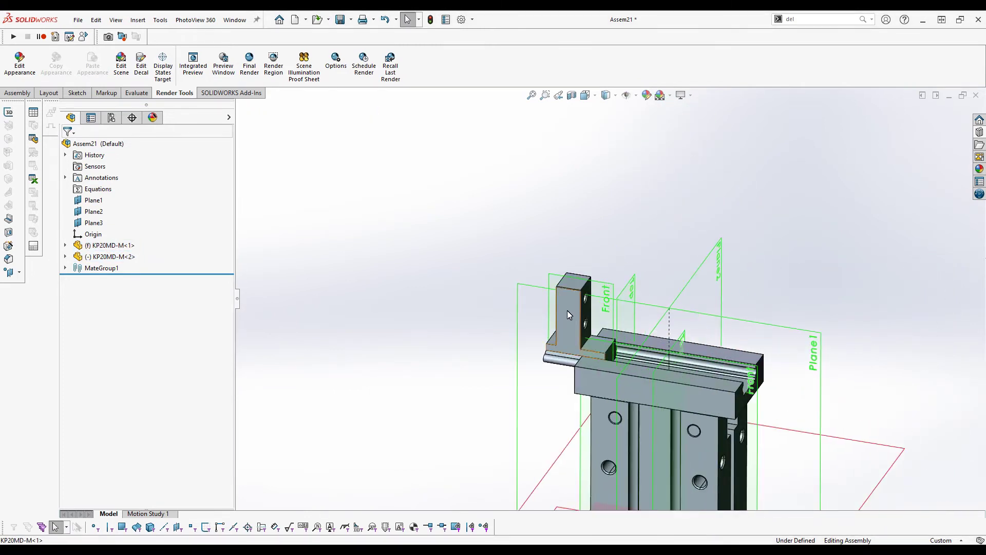
pyautogui.moveTo(567, 315); pyautogui.dragTo(598, 325)
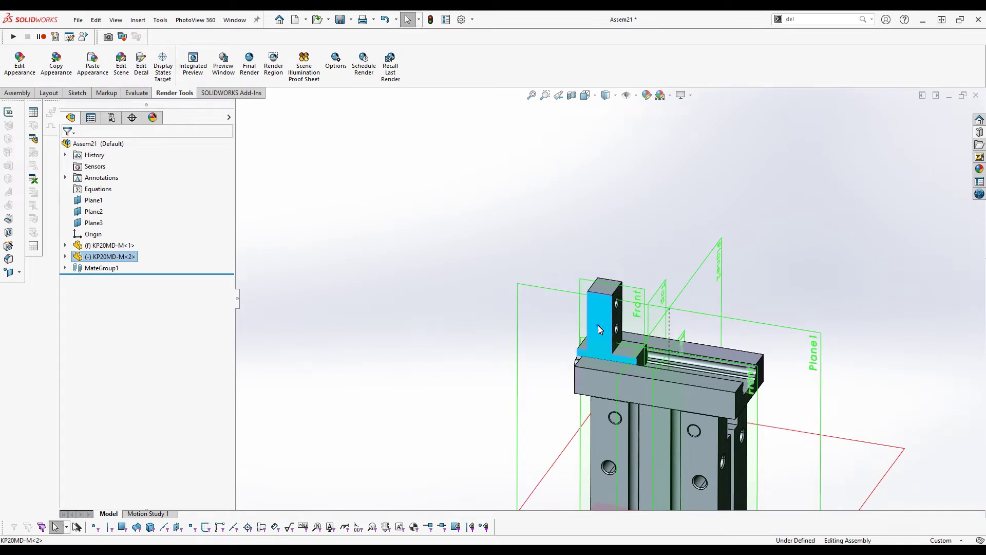
pyautogui.rightClick(598, 325)
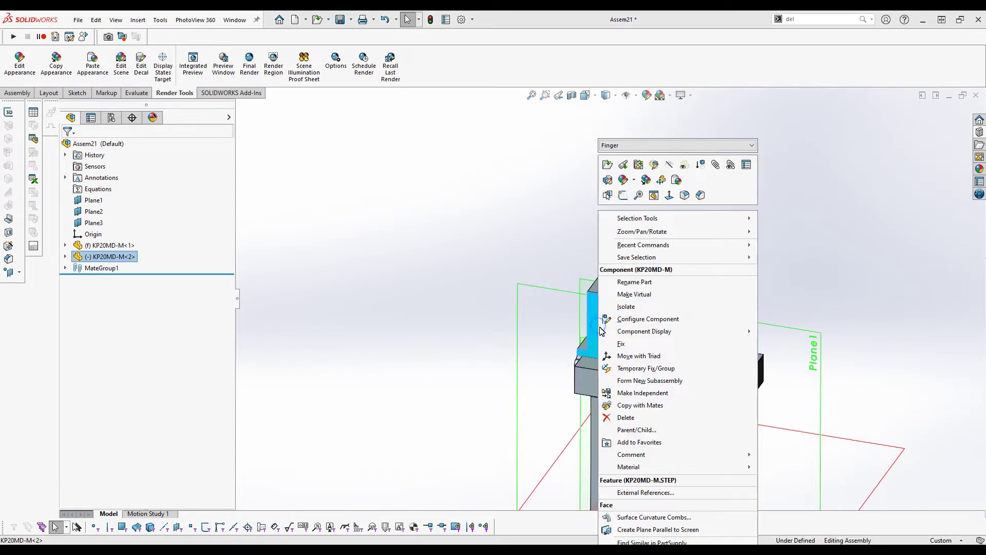
# - Copy the finger with its mates, reusing Plane1 and the same face, to add a second jaw
pyautogui.click(637, 406)
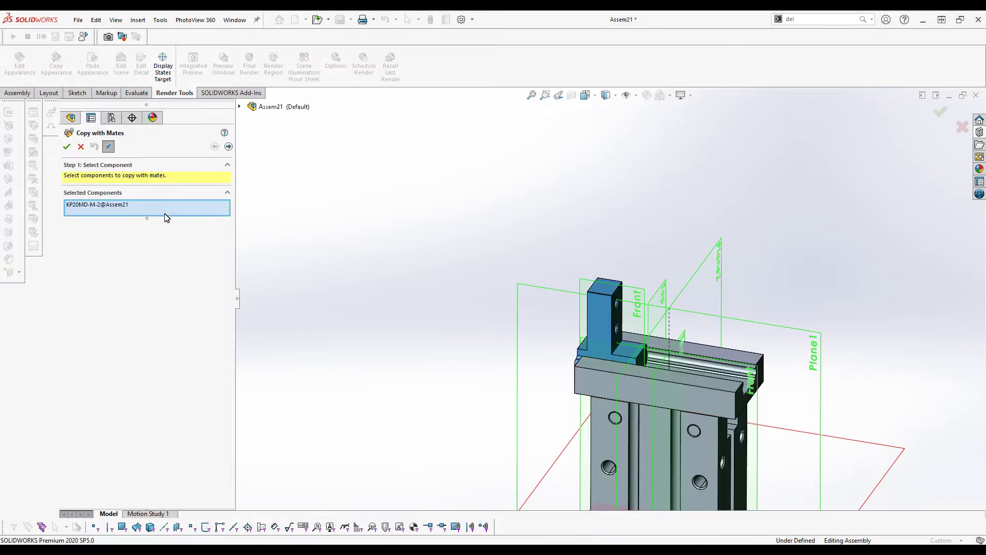
pyautogui.click(228, 147)
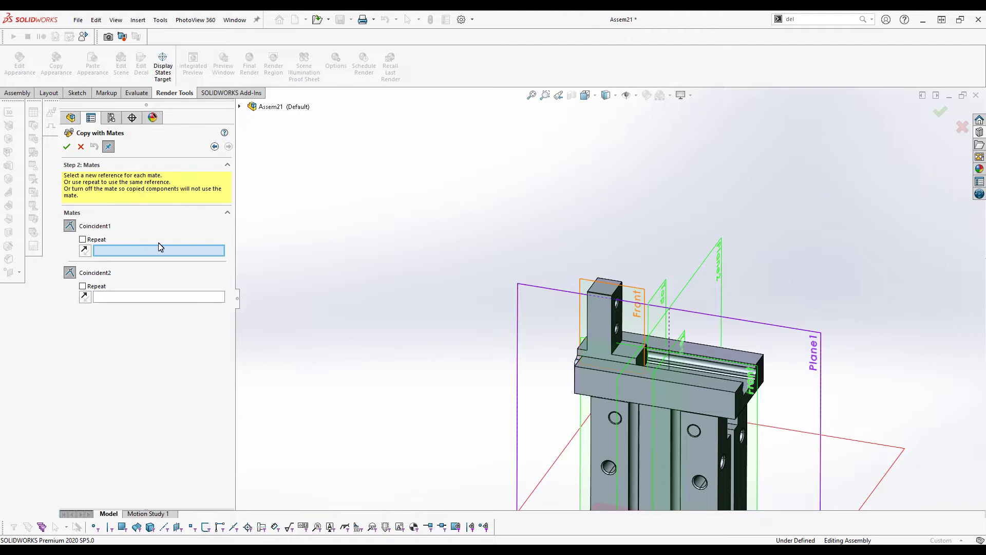
pyautogui.click(742, 323)
pyautogui.moveTo(740, 319); pyautogui.dragTo(610, 331, button='middle')
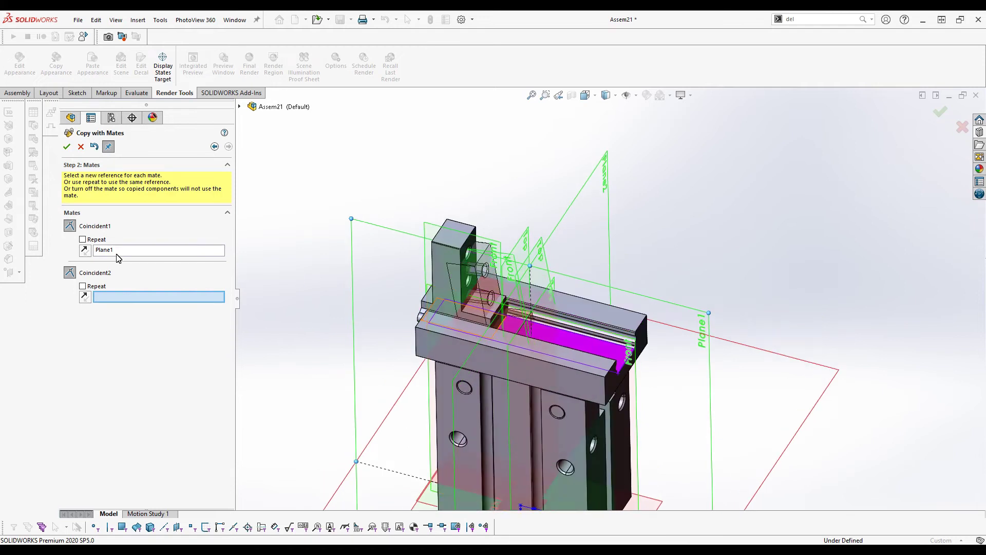
pyautogui.scroll(5, 580, 338)
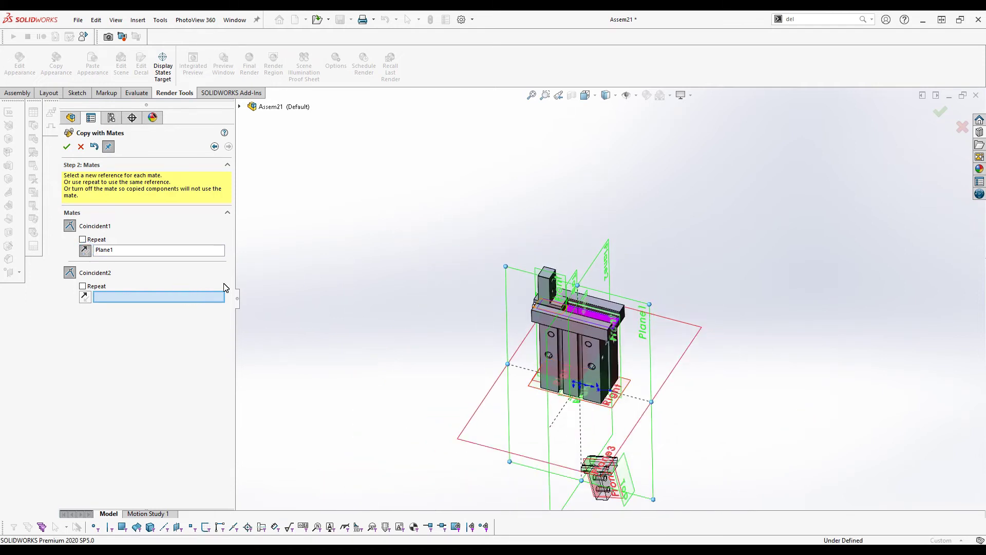
pyautogui.click(82, 286)
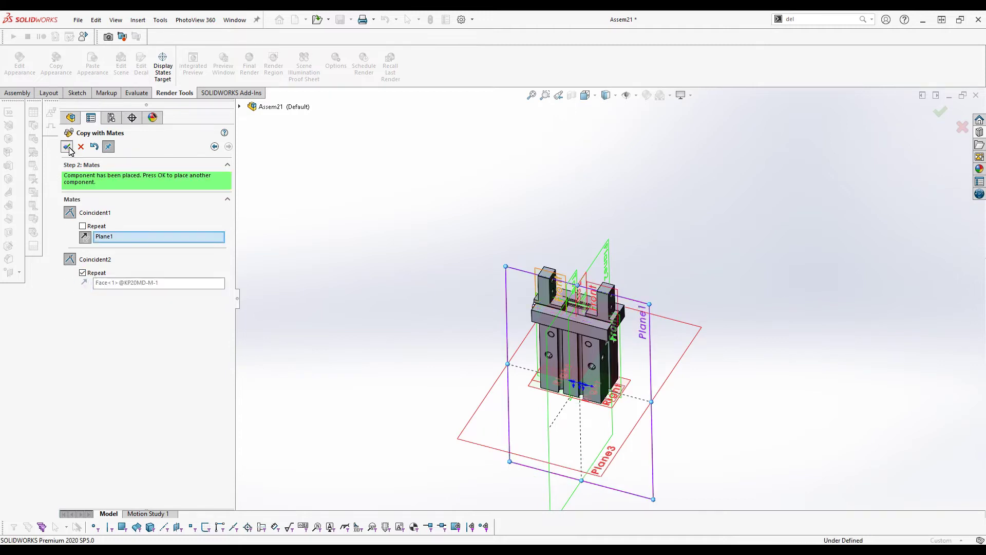
pyautogui.click(66, 148)
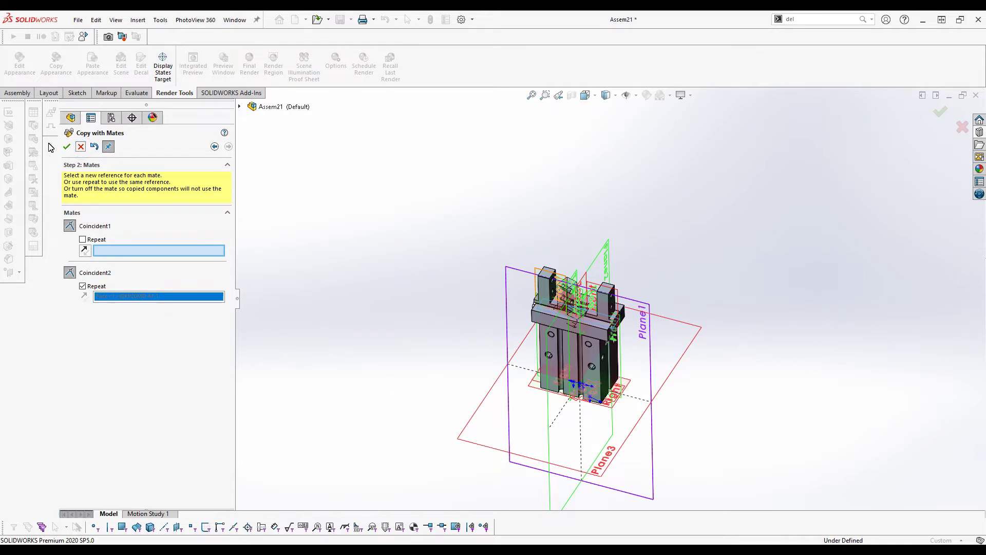
pyautogui.click(81, 147)
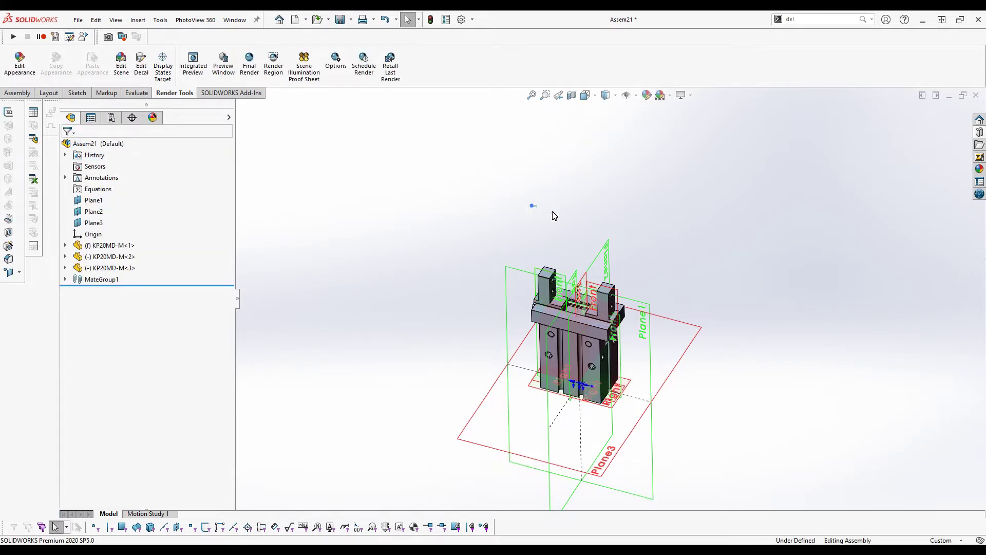
# - Drag both jaws back and forth to test their travel along the housing
pyautogui.scroll(-8, 579, 301)
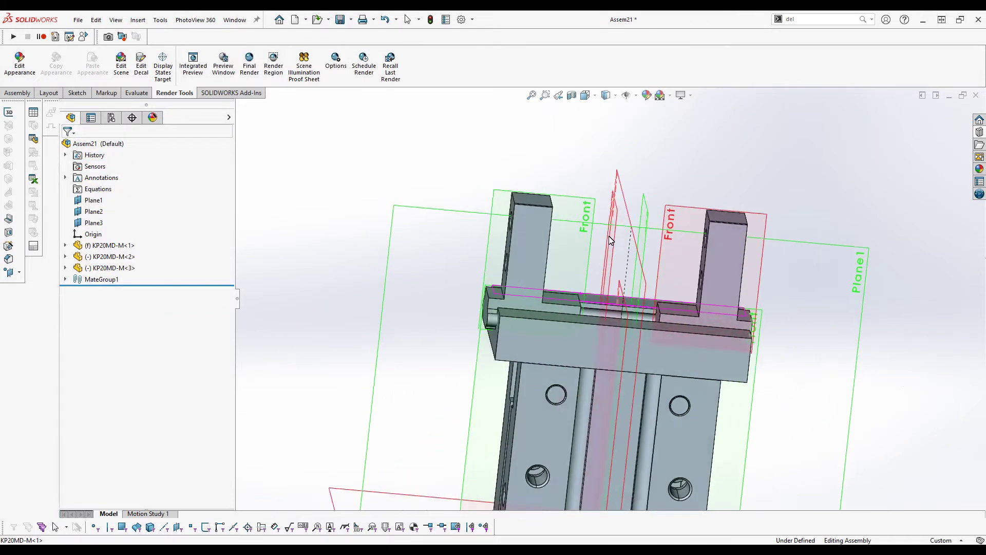
pyautogui.moveTo(707, 284)
pyautogui.mouseDown()
pyautogui.moveTo(698, 284)
pyautogui.moveTo(721, 287)
pyautogui.mouseUp()
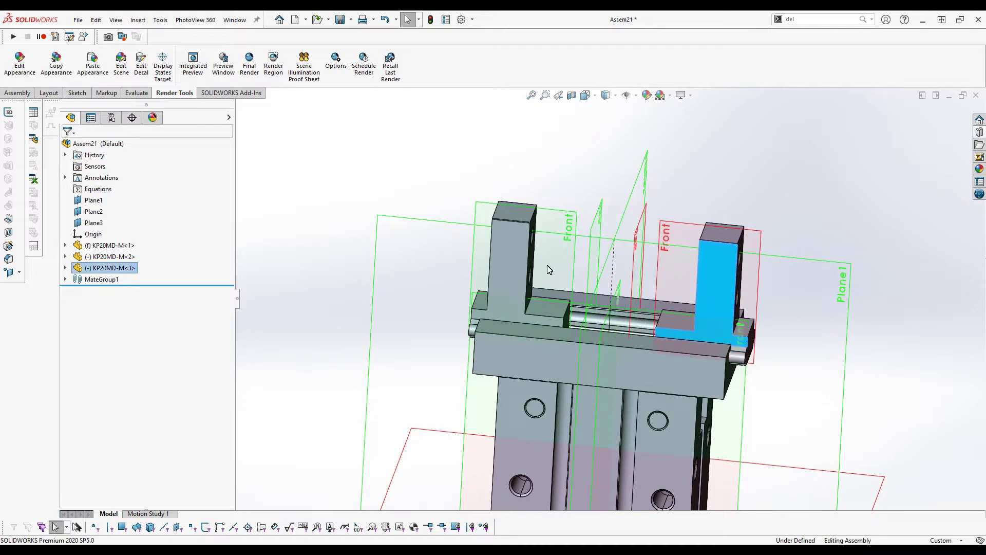
pyautogui.moveTo(501, 264); pyautogui.dragTo(479, 261)
pyautogui.moveTo(723, 196); pyautogui.dragTo(710, 251, button='middle')
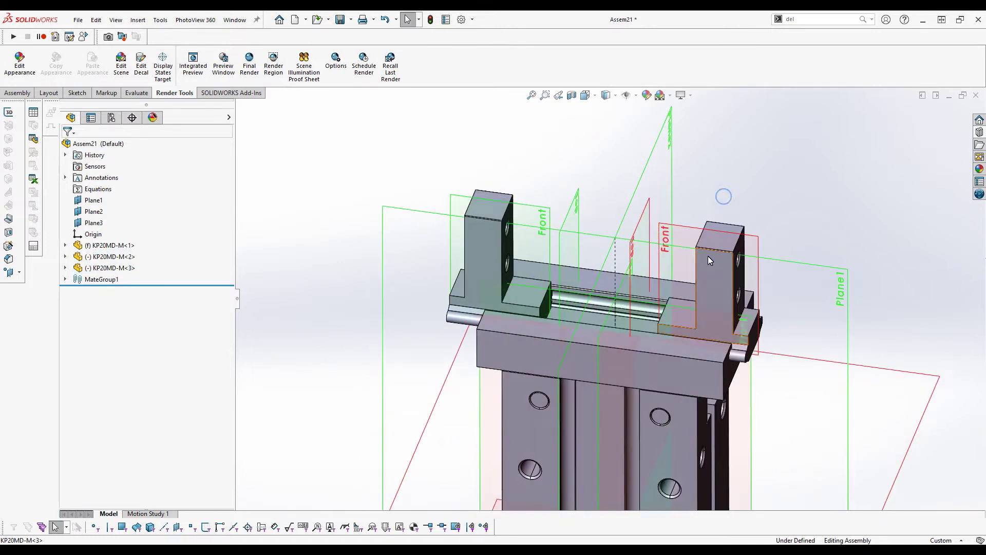
pyautogui.moveTo(708, 279); pyautogui.dragTo(754, 287)
# - Switch the base component KP20MD-M<1> to its Default configuration
pyautogui.click(673, 390)
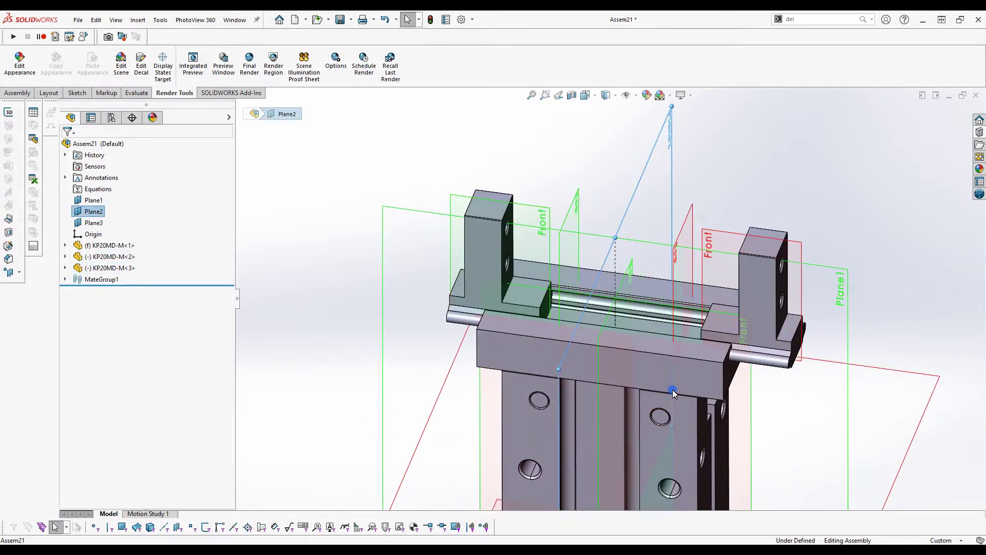
pyautogui.click(865, 299)
pyautogui.click(739, 309)
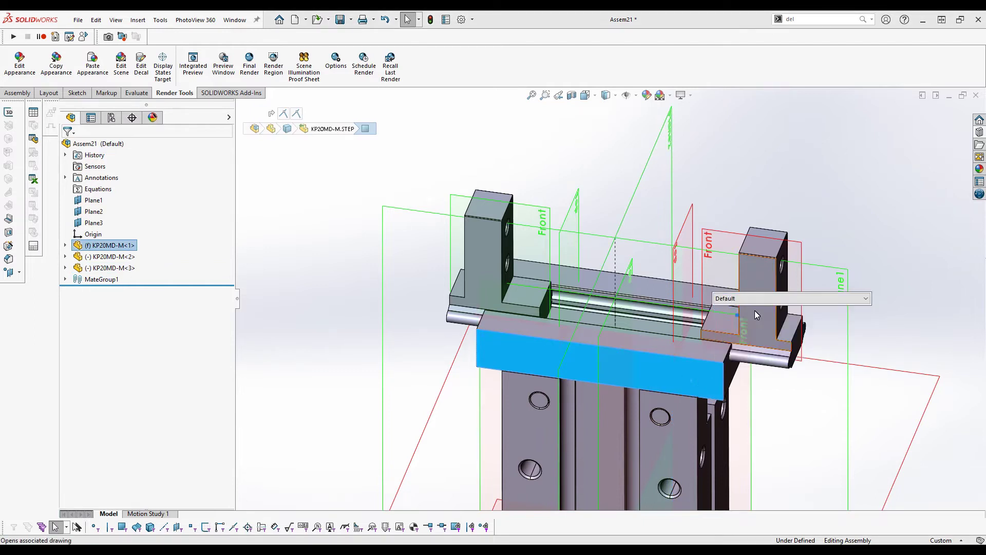
pyautogui.click(875, 299)
# - Measure the 10.2 mm normal distance between two opposing faces
pyautogui.scroll(3, 673, 265)
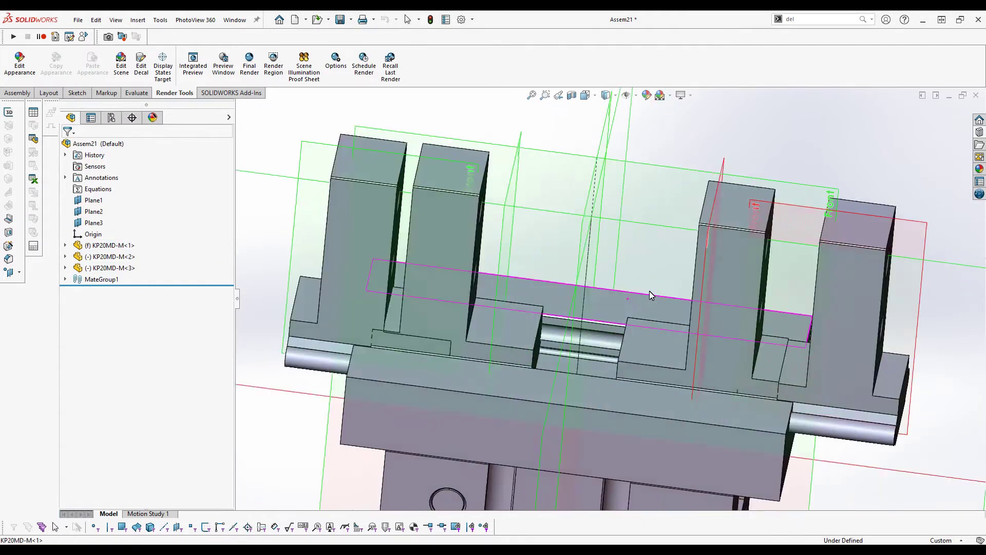
pyautogui.moveTo(649, 291); pyautogui.dragTo(670, 362, button='middle')
pyautogui.click(671, 362)
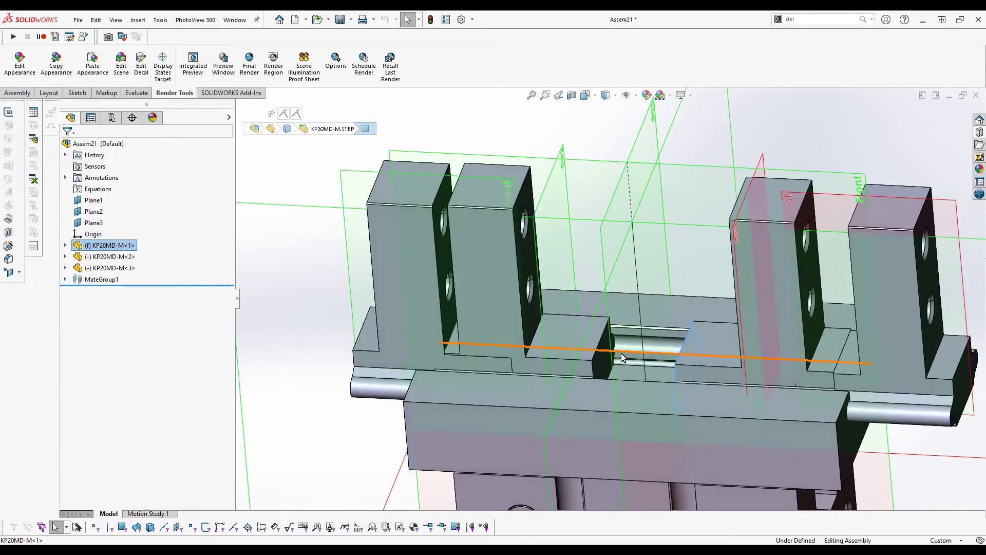
pyautogui.keyDown('ctrl'); pyautogui.click(600, 355); pyautogui.keyUp('ctrl')
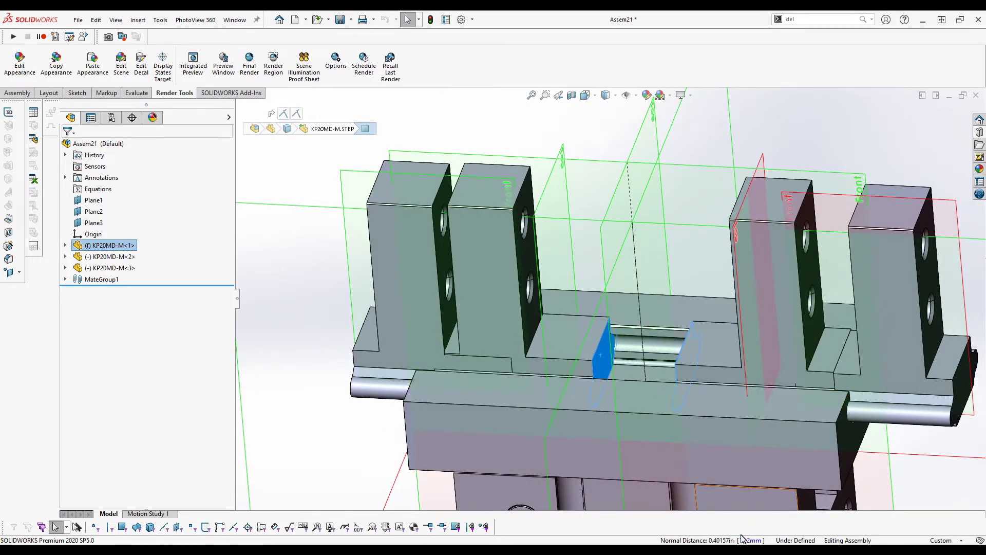
pyautogui.scroll(-4, 641, 355)
pyautogui.scroll(3, 640, 355)
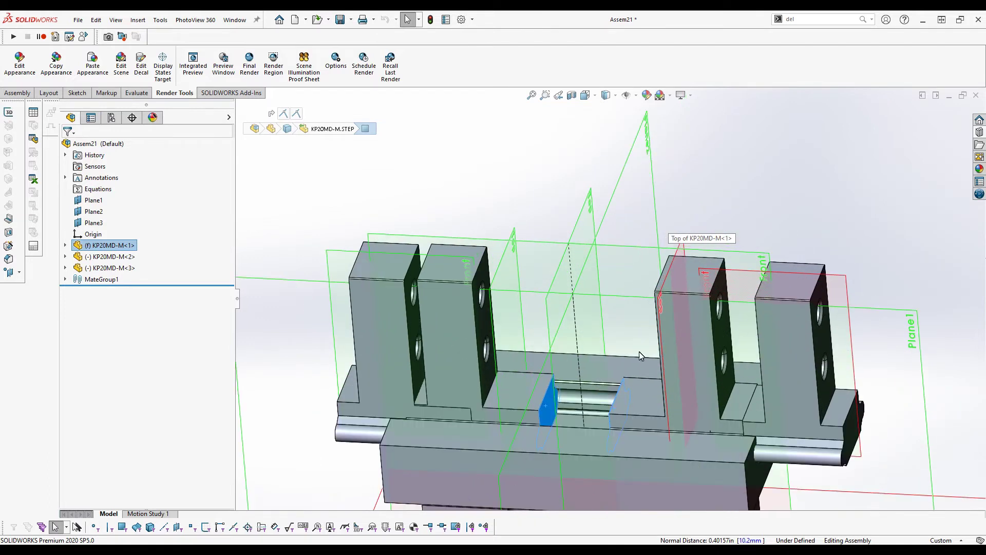
pyautogui.moveTo(641, 356)
pyautogui.mouseDown(button='middle')
pyautogui.moveTo(652, 361)
pyautogui.moveTo(650, 346)
pyautogui.mouseUp(button='middle')
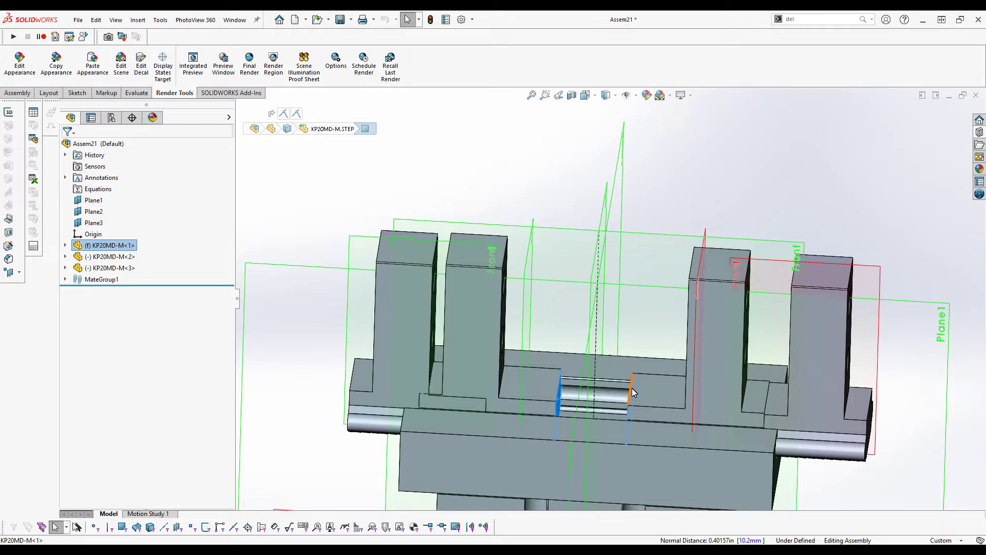
pyautogui.moveTo(632, 393); pyautogui.dragTo(543, 397, button='middle')
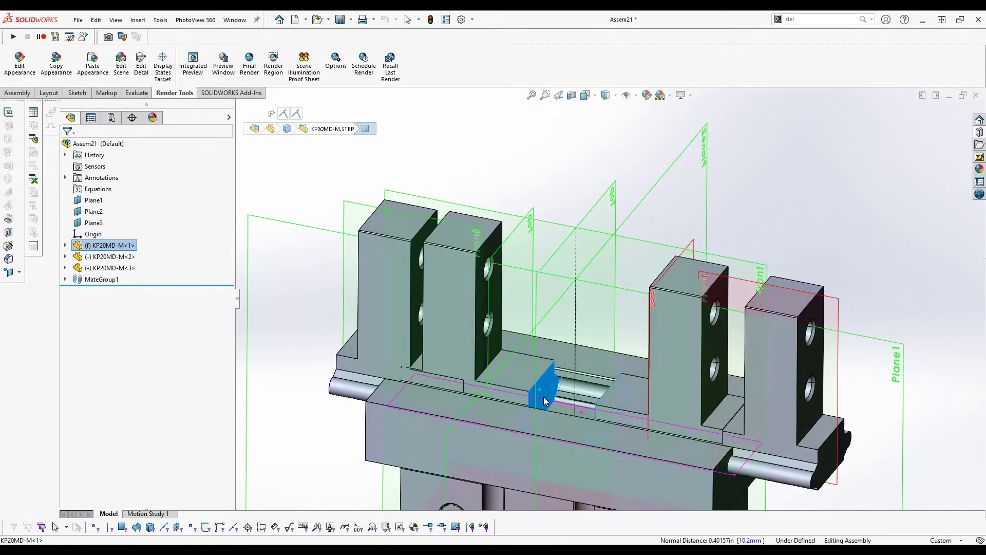
# - Set the base component back to Body Only, leaving just the two finger jaws
pyautogui.click(689, 401)
pyautogui.click(748, 317)
pyautogui.click(737, 325)
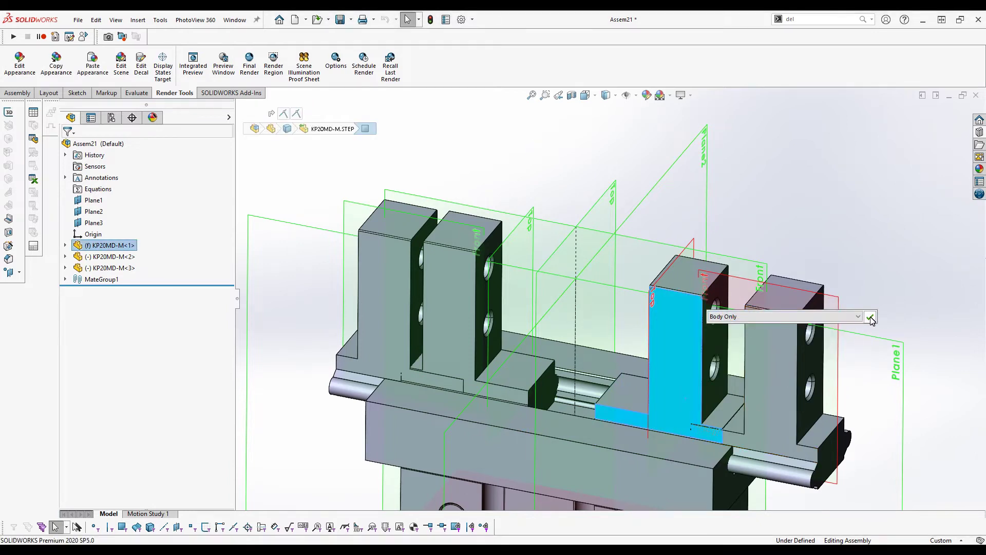
pyautogui.click(872, 320)
pyautogui.scroll(3, 775, 324)
pyautogui.moveTo(775, 324); pyautogui.dragTo(726, 341, button='middle')
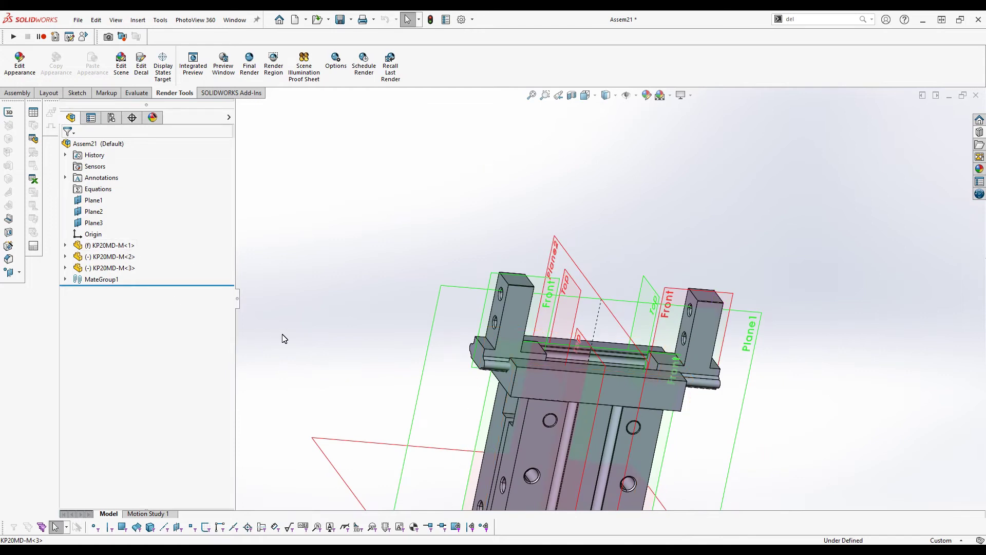
pyautogui.click(66, 245)
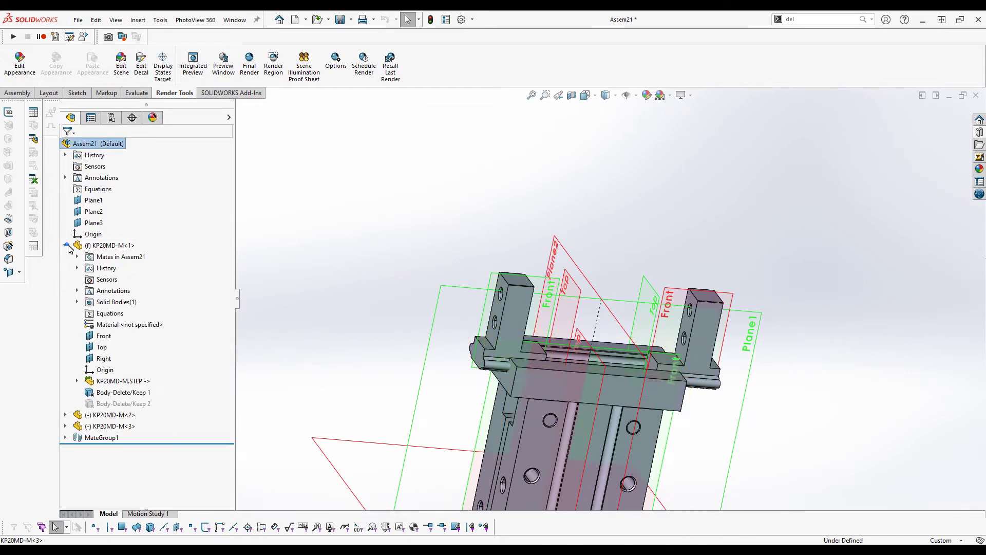
# - Add a Symmetric mate centring jaws KP20MD-M<2> and KP20MD-M<3> about the base's Top plane
pyautogui.click(102, 347)
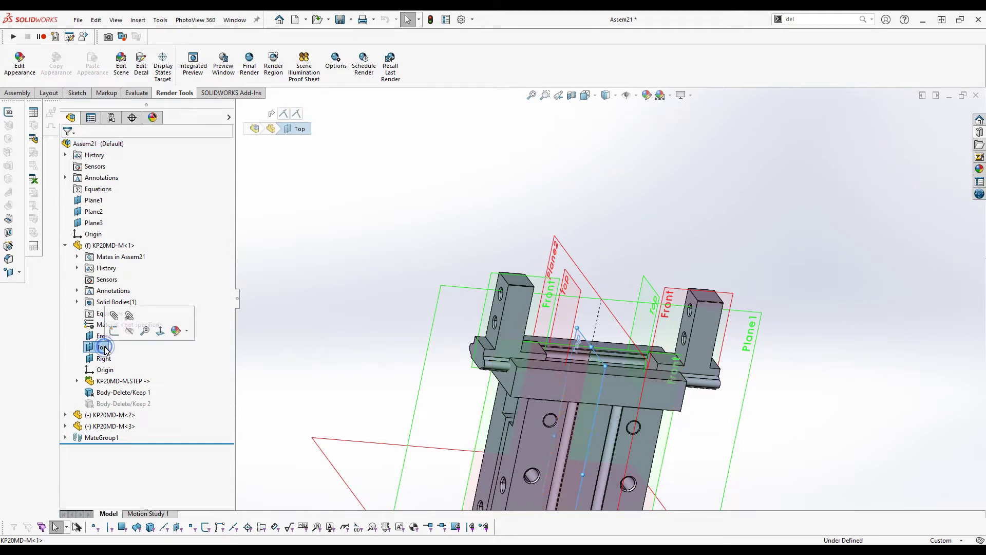
pyautogui.click(116, 316)
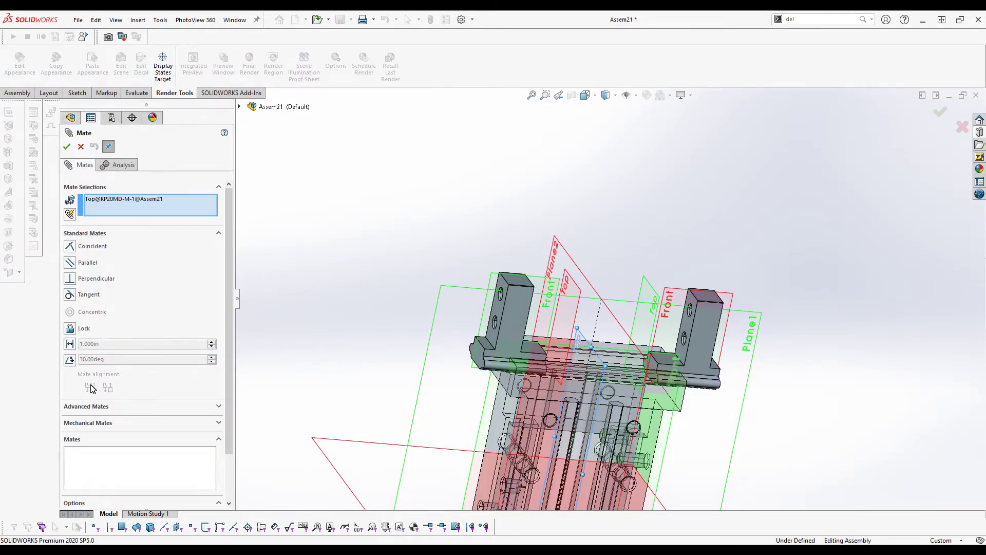
pyautogui.click(80, 407)
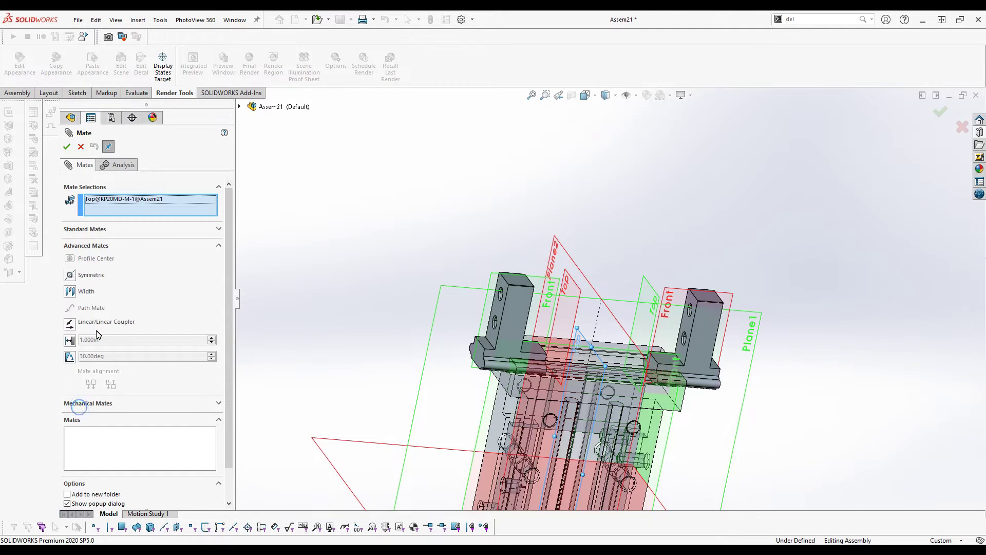
pyautogui.click(74, 277)
pyautogui.click(113, 235)
pyautogui.moveTo(599, 351); pyautogui.dragTo(530, 346, button='middle')
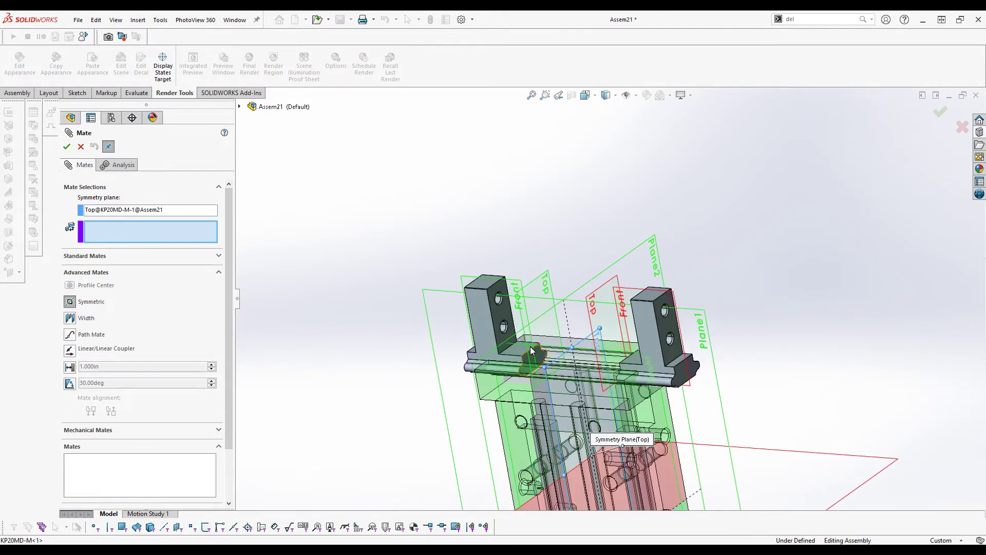
pyautogui.click(500, 316)
pyautogui.moveTo(500, 316); pyautogui.dragTo(707, 328, button='middle')
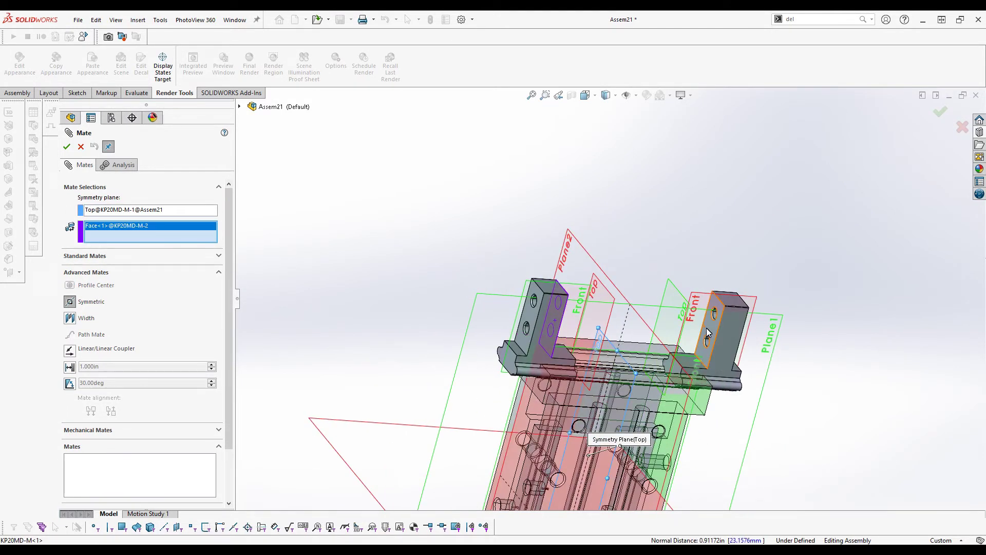
pyautogui.click(711, 337)
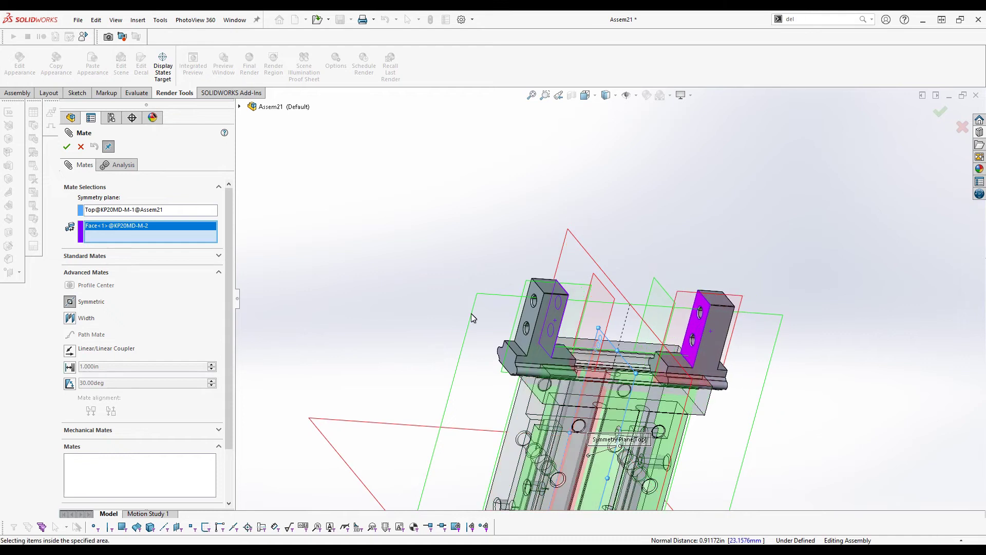
pyautogui.click(67, 147)
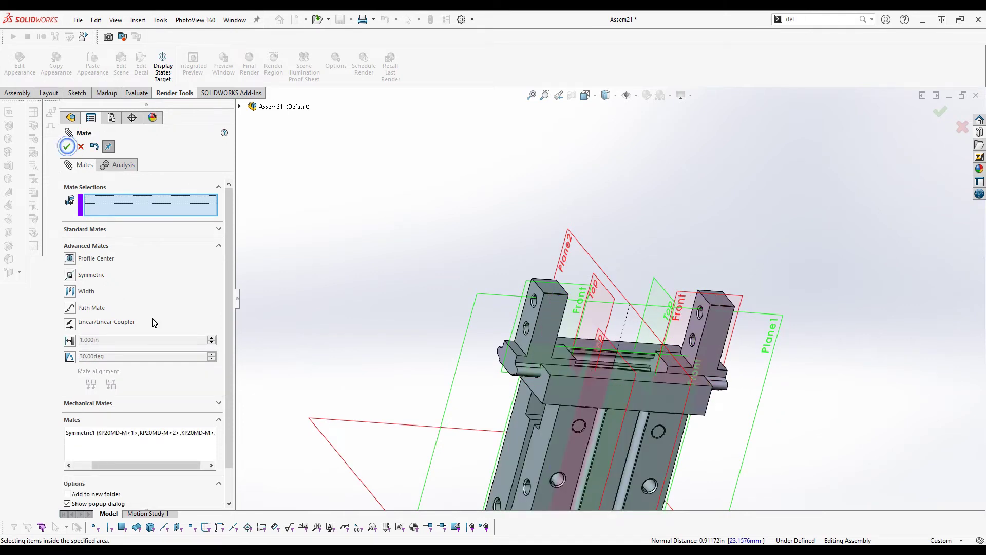
# - Select the facing faces of both jaws for a limit distance mate
pyautogui.click(70, 342)
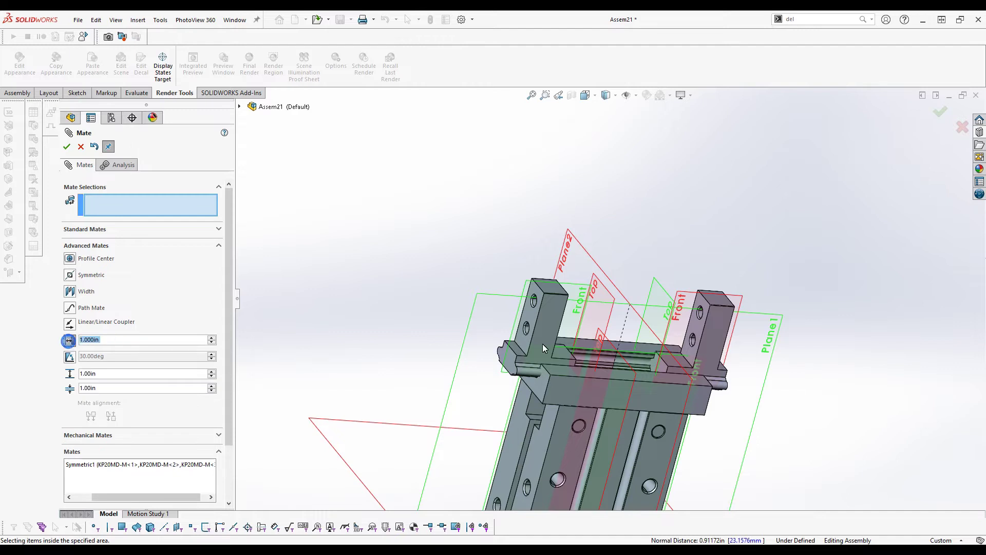
pyautogui.scroll(-5, 582, 333)
pyautogui.moveTo(581, 333); pyautogui.dragTo(452, 360, button='middle')
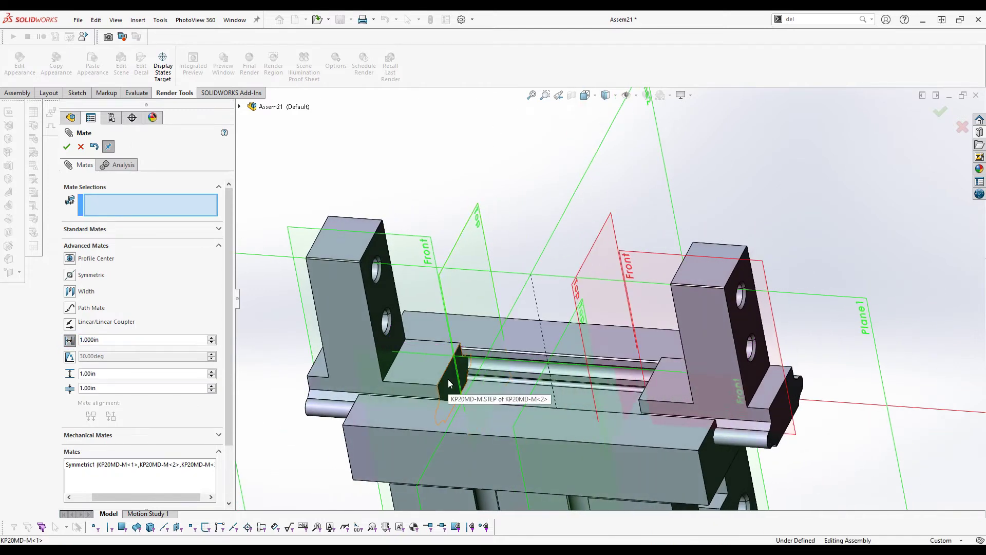
pyautogui.click(448, 379)
pyautogui.moveTo(518, 393); pyautogui.dragTo(672, 393, button='middle')
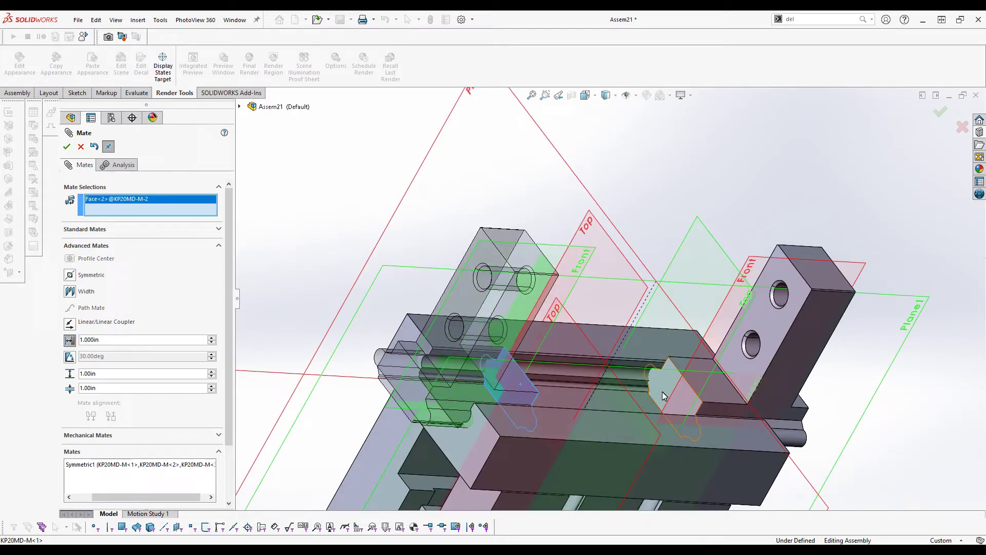
pyautogui.click(677, 394)
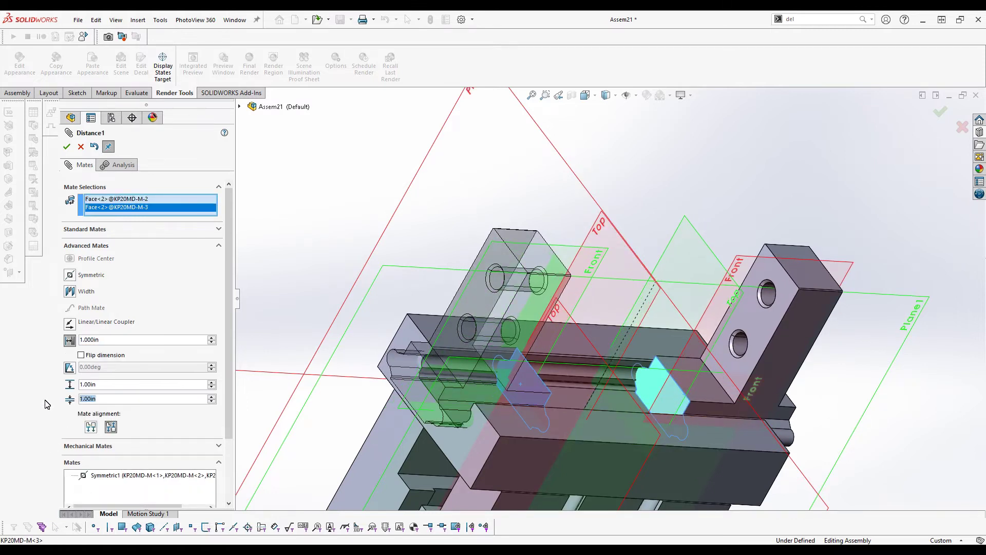
# - Set the jaw distance limits to 0 minimum and 10.2mm maximum and accept the mate
pyautogui.write('0')
pyautogui.press('Return')
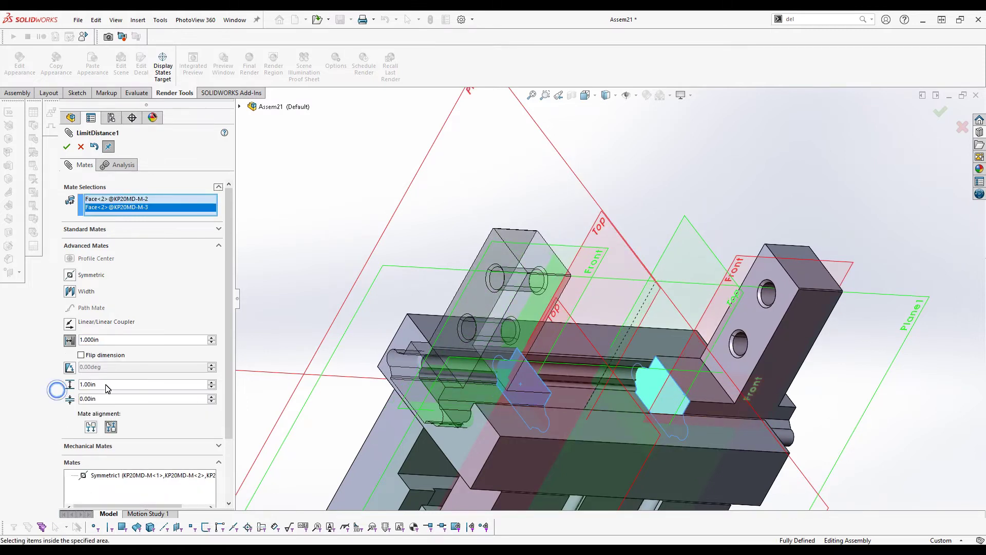
pyautogui.write('10.2mm')
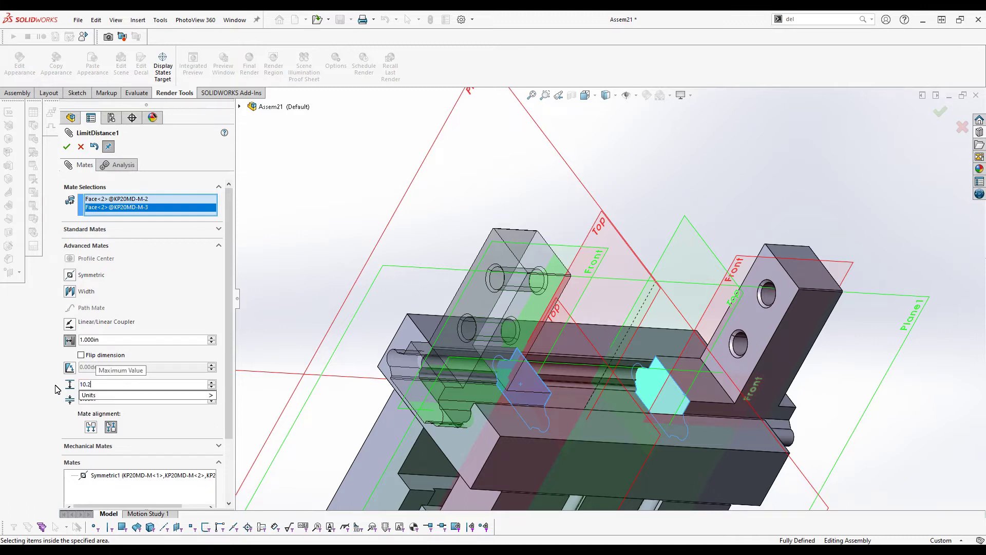
pyautogui.press('Return')
pyautogui.click(67, 147)
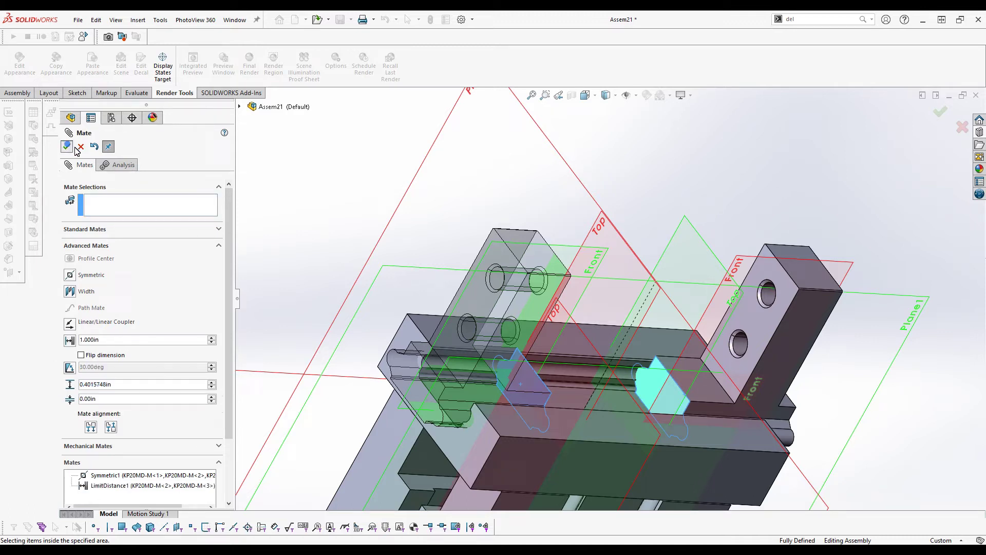
pyautogui.click(80, 148)
pyautogui.moveTo(660, 326); pyautogui.dragTo(603, 286, button='middle')
# - Slide the right finger to confirm it moves only within its limited travel, then start saving
pyautogui.scroll(2, 602, 286)
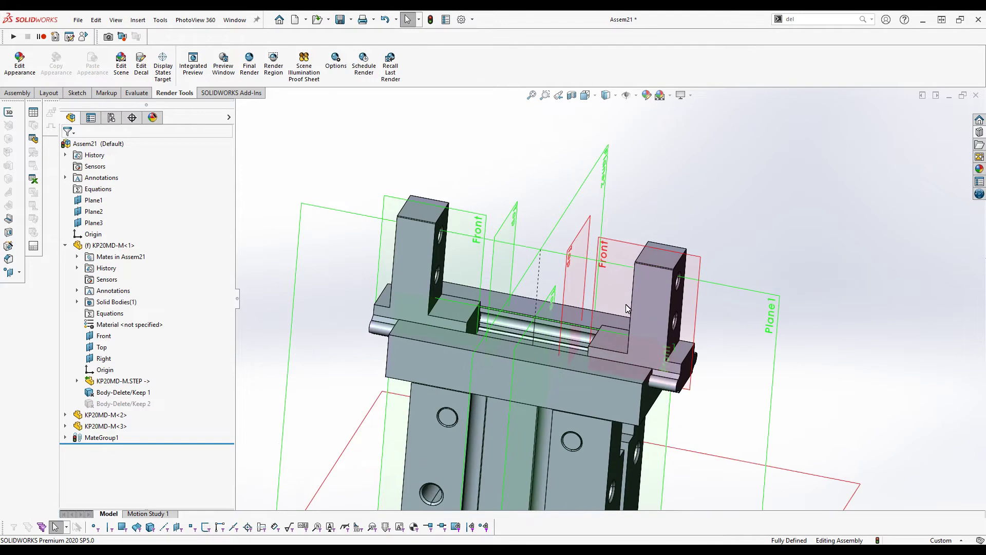
pyautogui.moveTo(639, 305); pyautogui.dragTo(606, 295)
pyautogui.click(708, 259)
pyautogui.scroll(4, 676, 298)
pyautogui.moveTo(626, 351); pyautogui.dragTo(611, 316, button='middle')
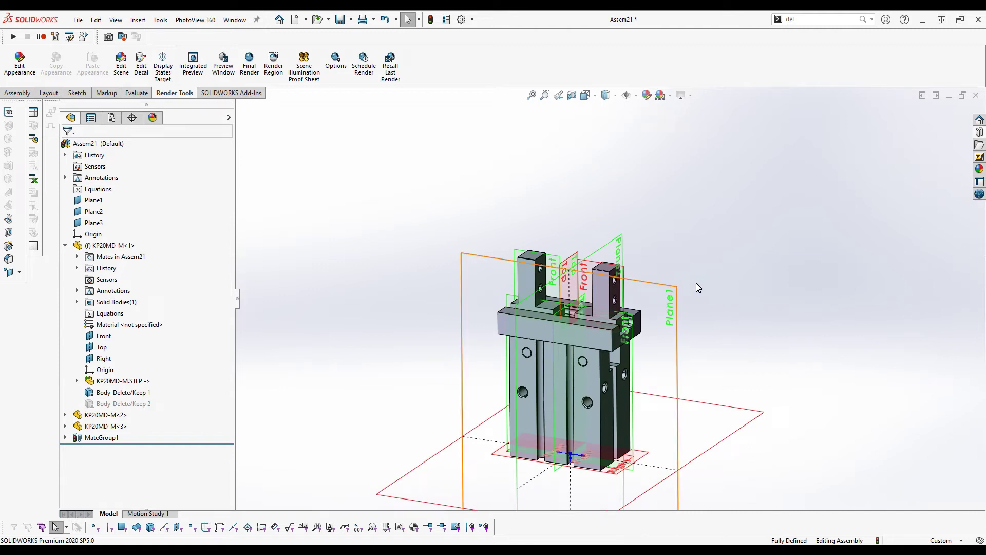
pyautogui.hotkey('ctrl', 's')
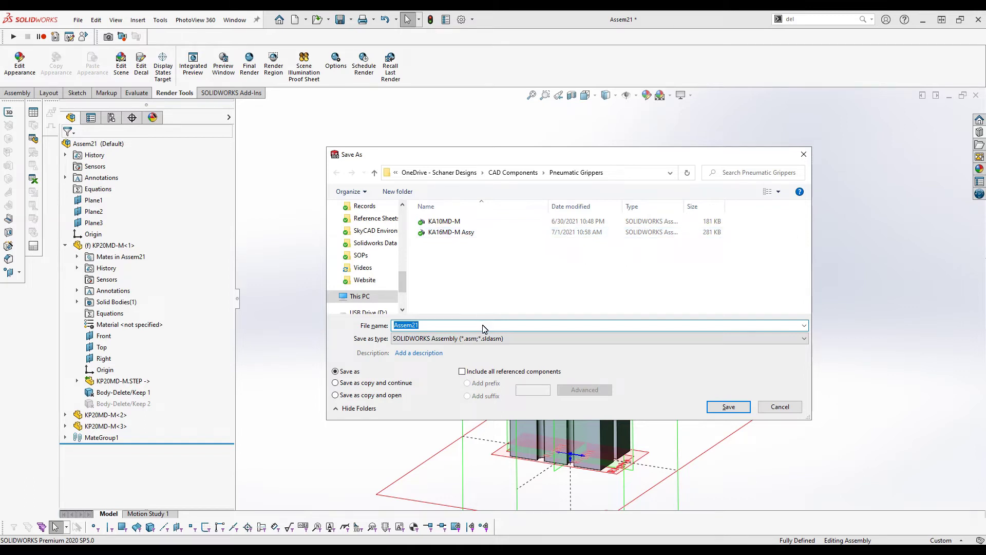
# - Save the gripper assembly as KP20MD-M, then return to the E12M020MD-M with Gripper Plate assembly
pyautogui.write('KP20M')
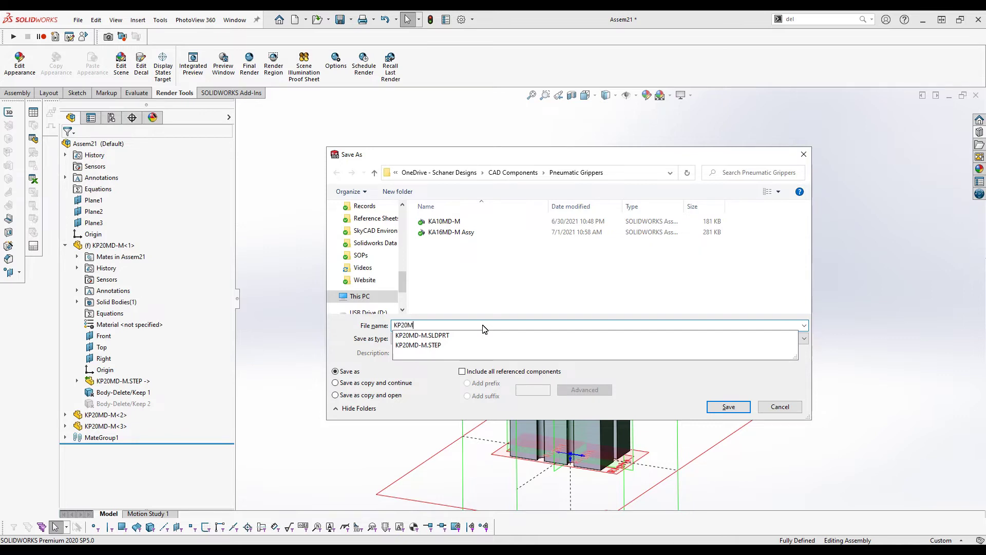
pyautogui.write('D-M')
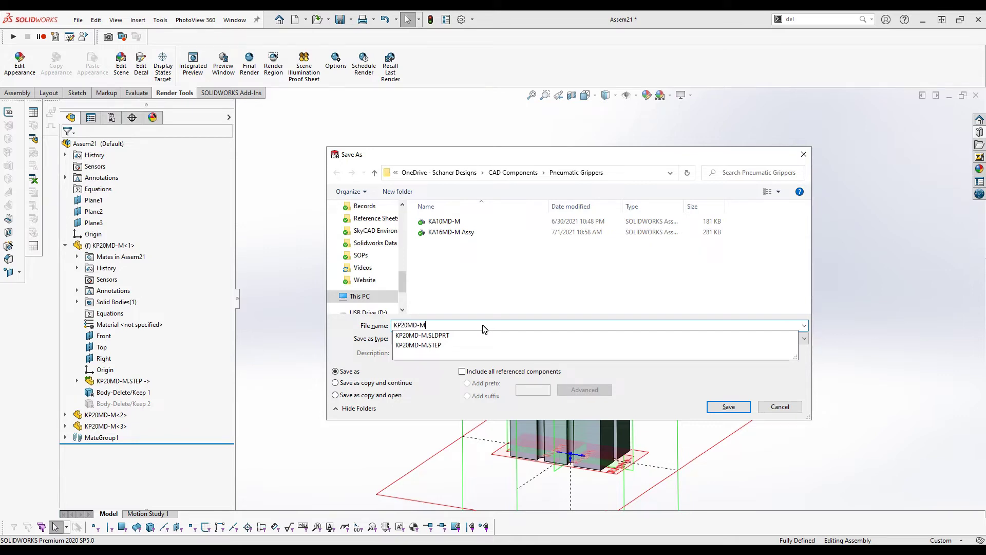
pyautogui.press('Return')
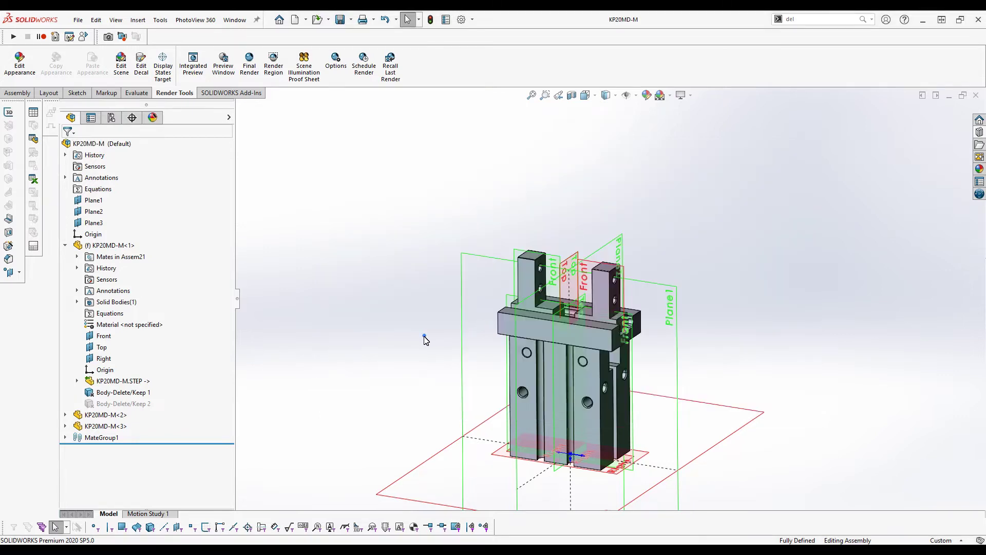
pyautogui.hotkey('ctrl', 'Tab')
pyautogui.hotkey('ctrl', 'Tab')
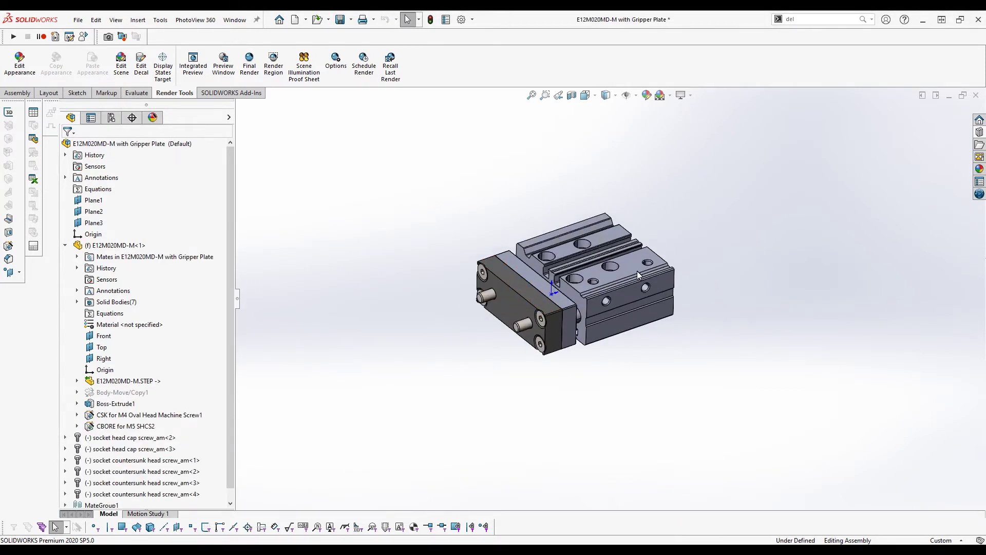
# - Insert the existing KP20MD-M assembly and place it beside the slide
pyautogui.click(136, 20)
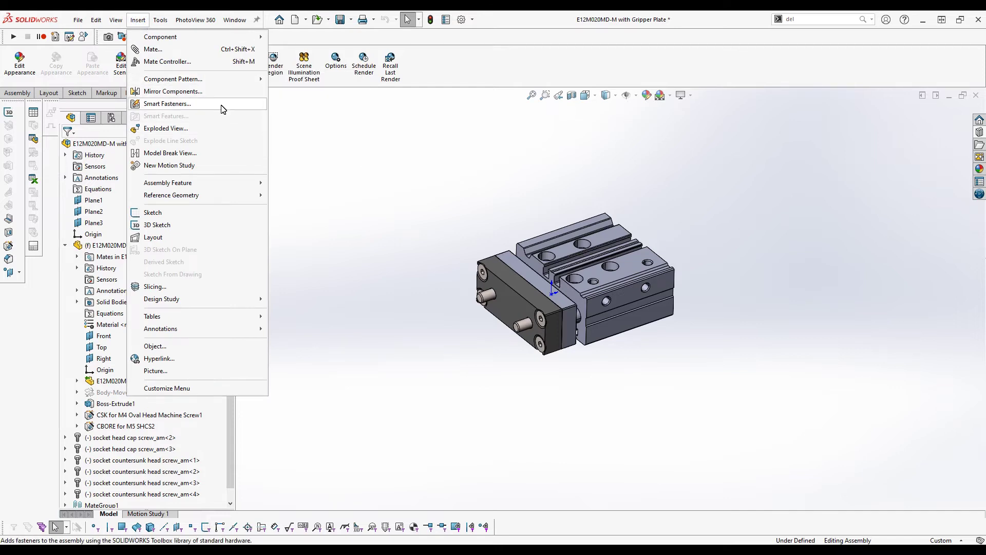
pyautogui.moveTo(214, 82)
pyautogui.click(185, 37)
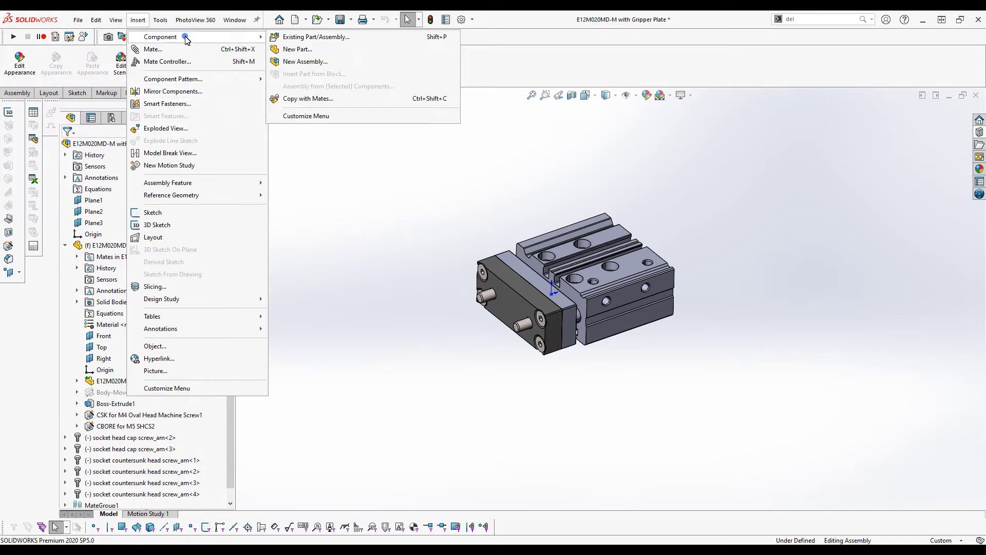
pyautogui.click(298, 38)
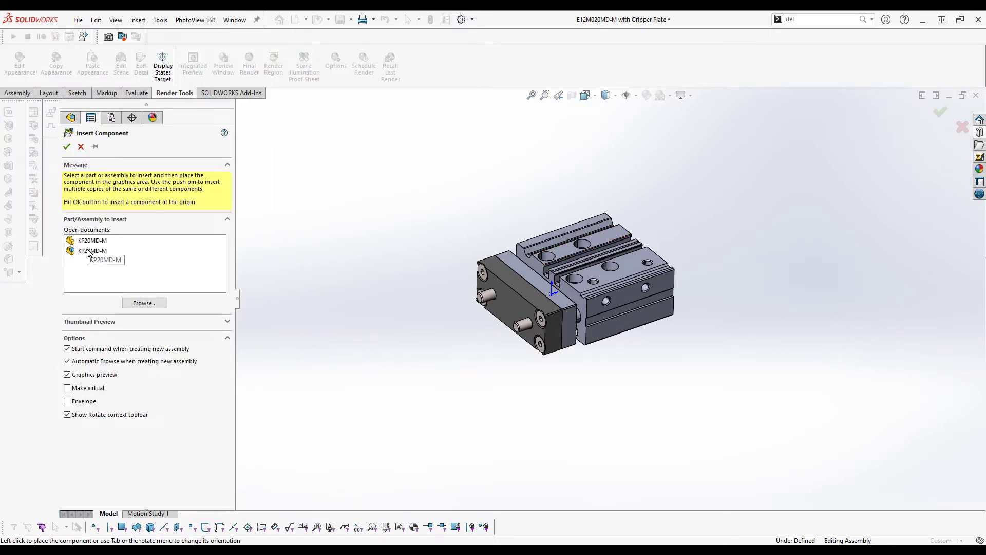
pyautogui.click(86, 252)
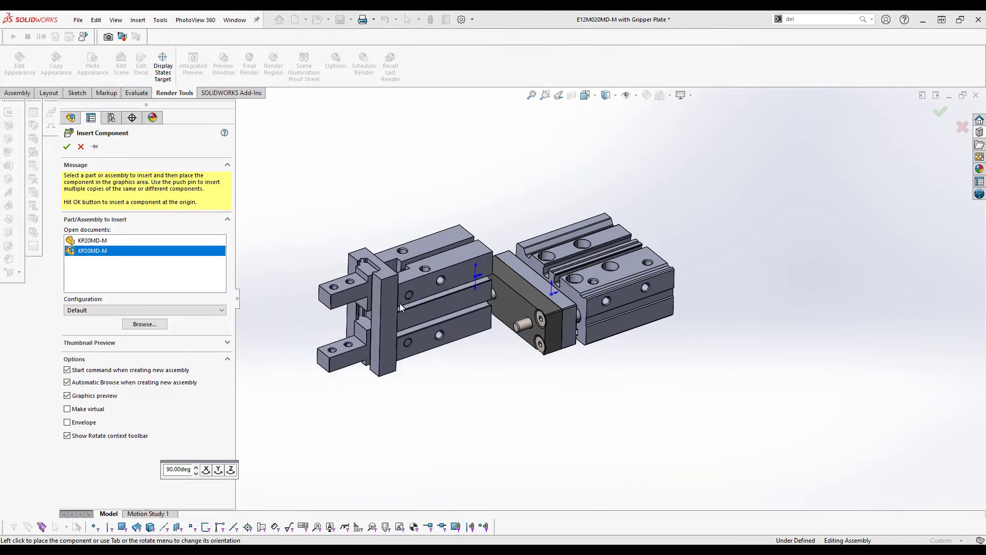
pyautogui.click(365, 350)
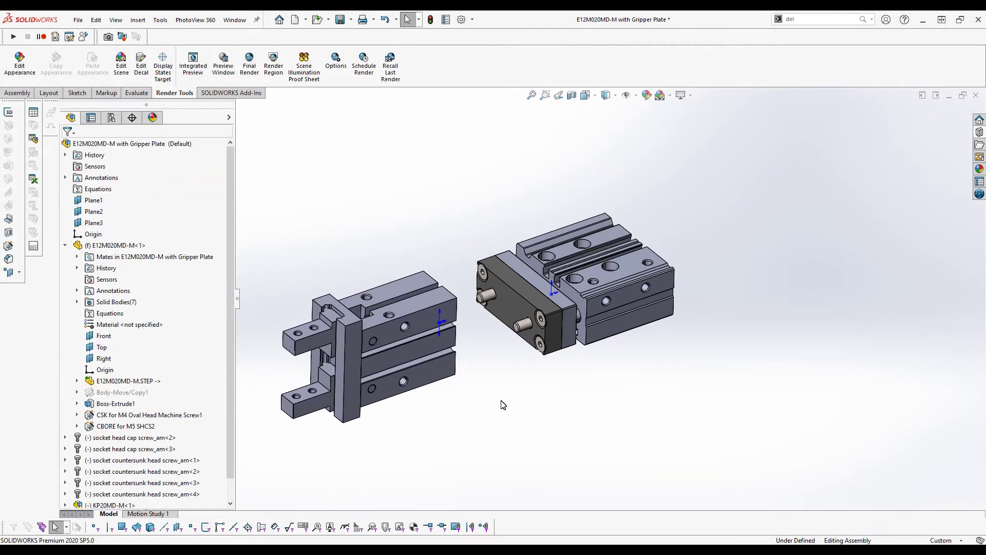
# - Make the gripper's hole concentric with the plate's pin, with the mate alignment flipped
pyautogui.scroll(-3, 413, 334)
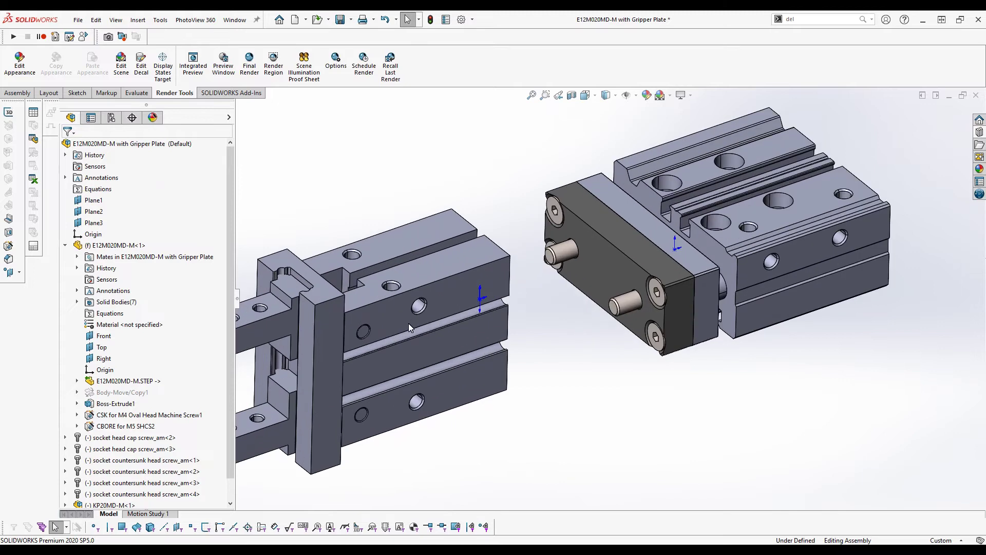
pyautogui.click(419, 307)
pyautogui.keyDown('ctrl'); pyautogui.click(566, 252); pyautogui.keyUp('ctrl')
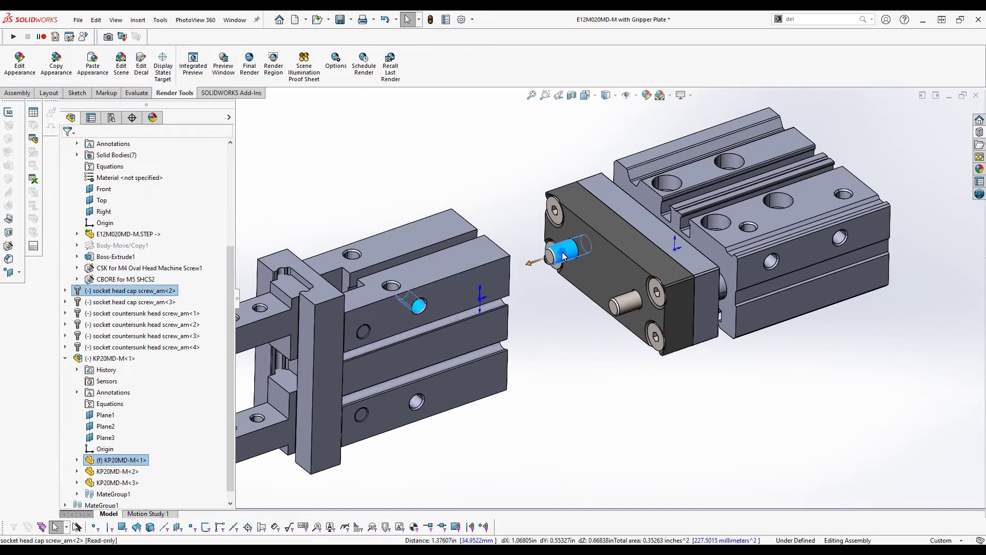
pyautogui.click(630, 243)
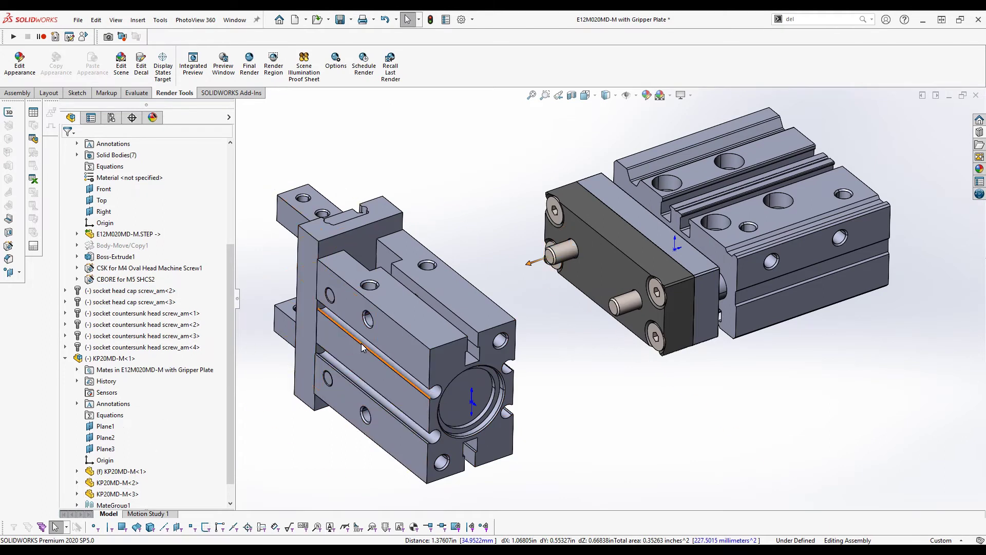
pyautogui.hotkey('ctrl', 'z')
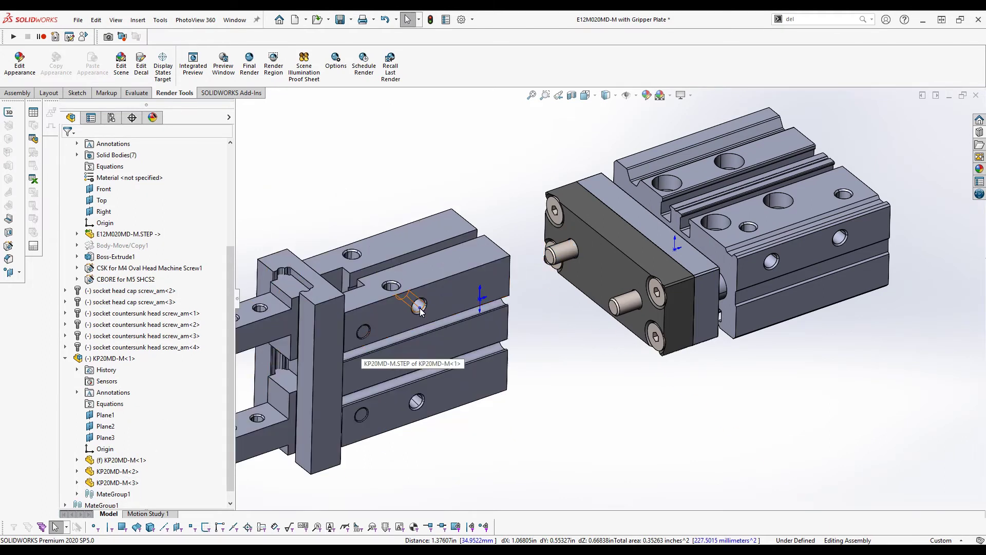
pyautogui.click(419, 307)
pyautogui.keyDown('ctrl'); pyautogui.click(565, 252); pyautogui.keyUp('ctrl')
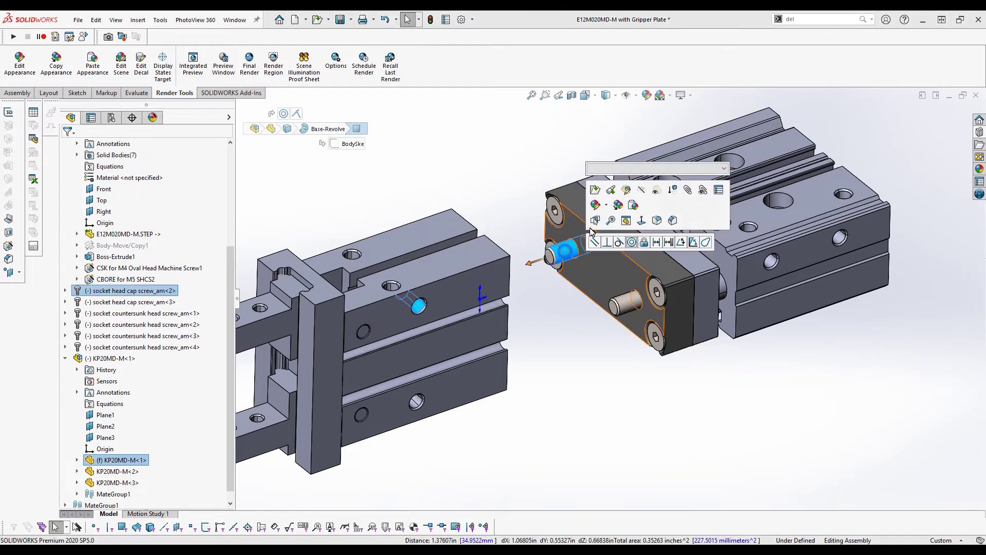
pyautogui.click(633, 243)
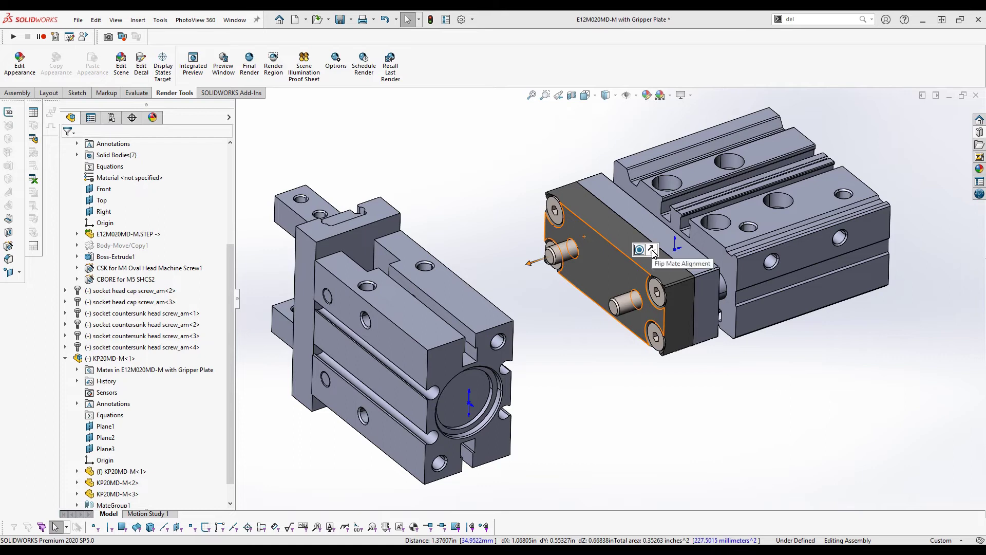
pyautogui.click(653, 250)
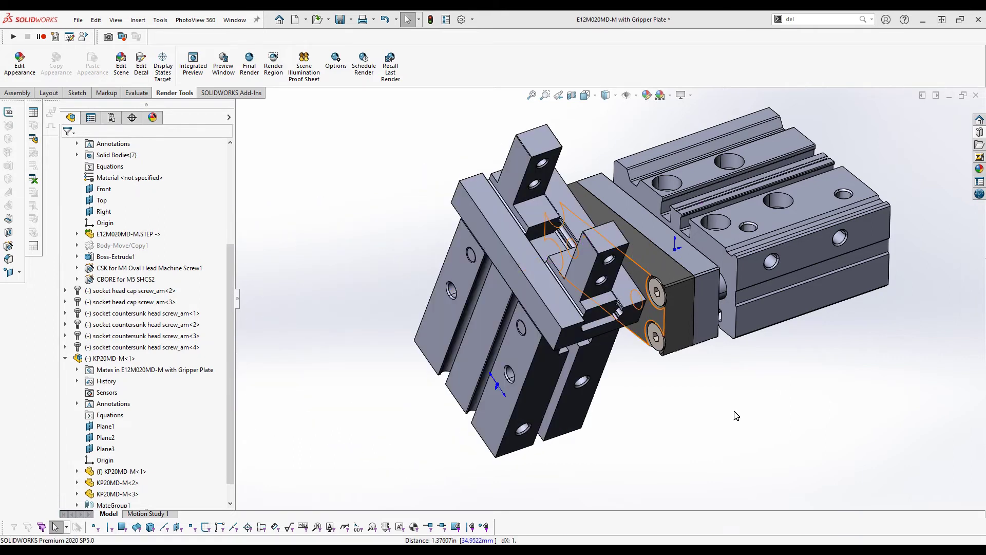
pyautogui.click(745, 443)
# - Make the screw shaft concentric with the gripper's lower hole
pyautogui.click(635, 314)
pyautogui.scroll(-5, 606, 359)
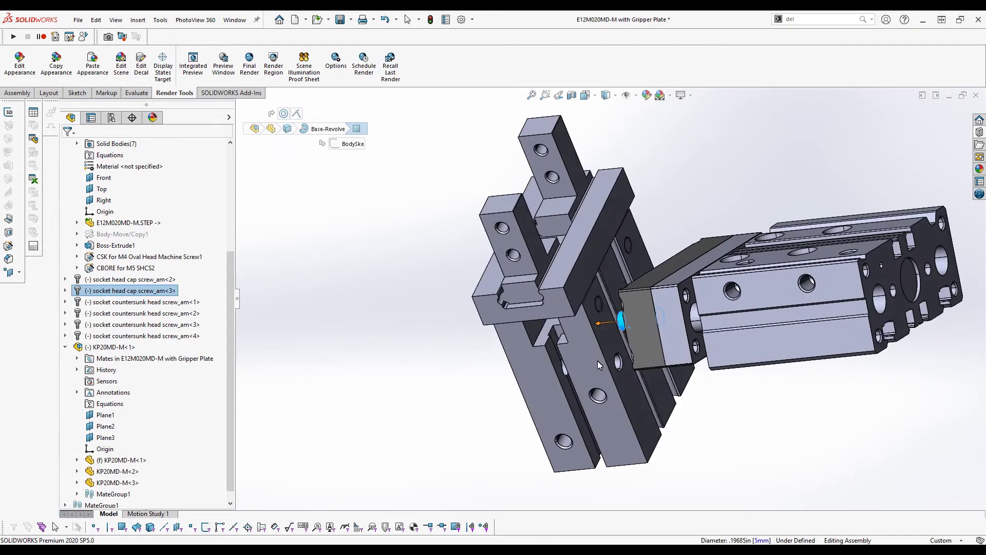
pyautogui.keyDown('ctrl'); pyautogui.click(623, 345); pyautogui.keyUp('ctrl')
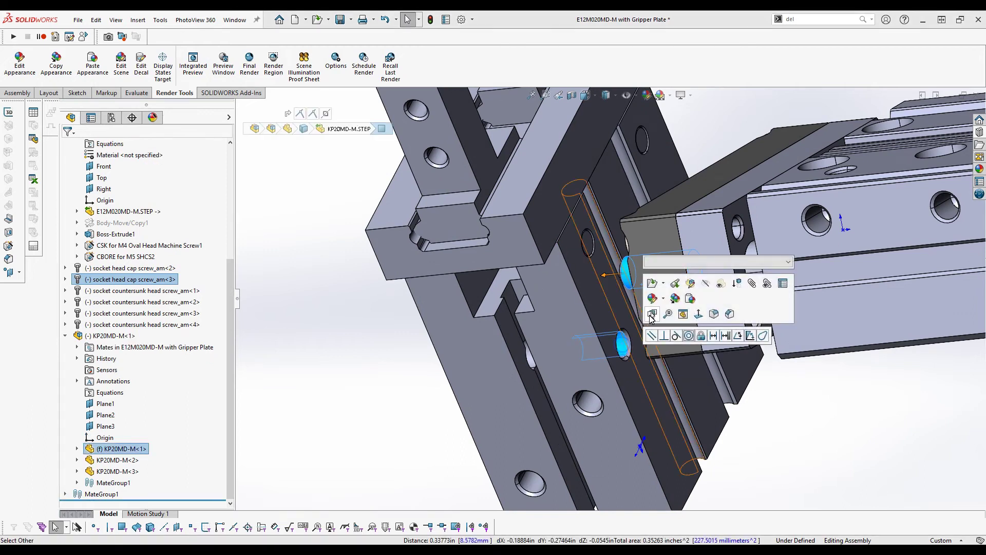
pyautogui.click(690, 336)
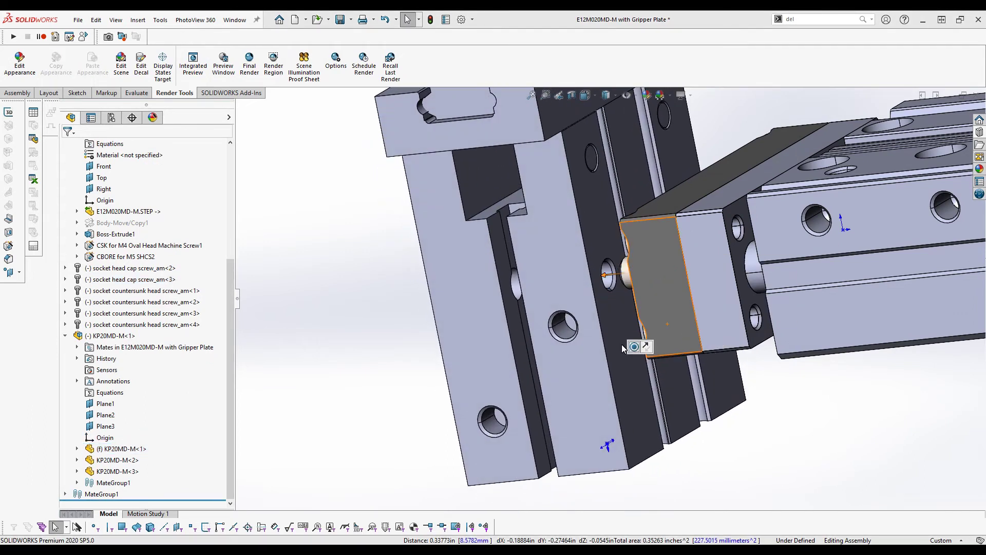
# - Mate the plate block's front face coincident with the gripper's long back face
pyautogui.moveTo(624, 335); pyautogui.dragTo(585, 340, button='middle')
pyautogui.click(673, 313)
pyautogui.keyDown('ctrl'); pyautogui.click(581, 340); pyautogui.keyUp('ctrl')
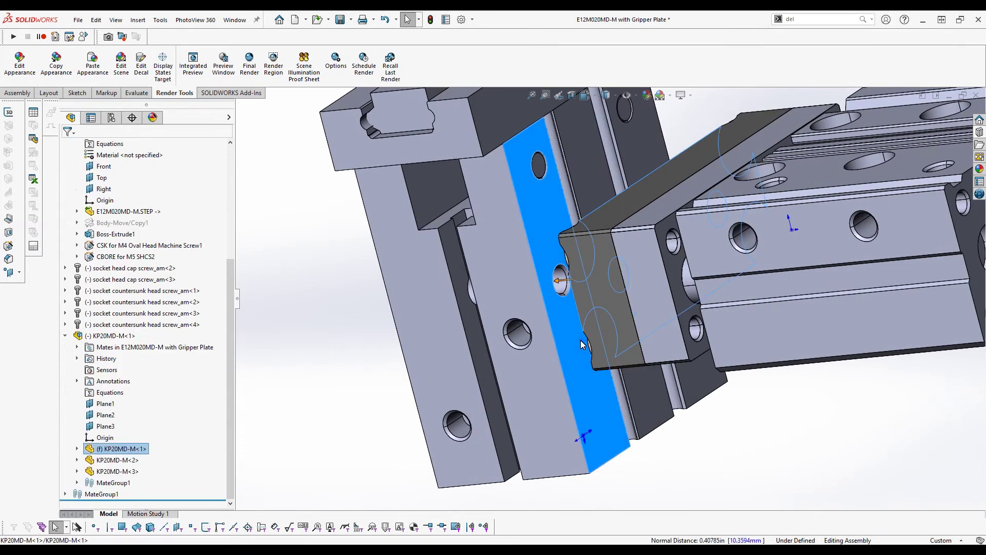
pyautogui.click(609, 331)
pyautogui.scroll(5, 409, 329)
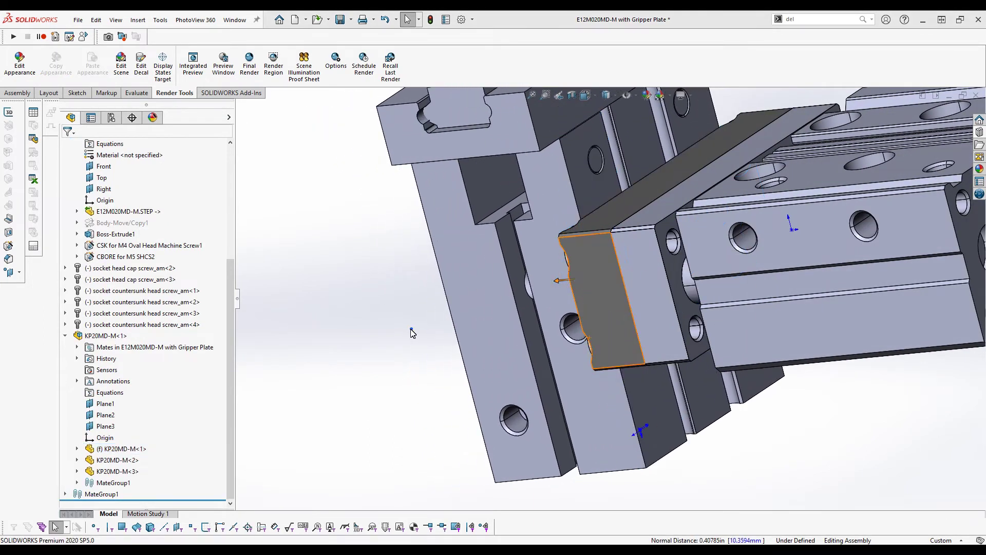
pyautogui.scroll(-3, 753, 273)
pyautogui.moveTo(753, 273); pyautogui.dragTo(743, 320, button='middle')
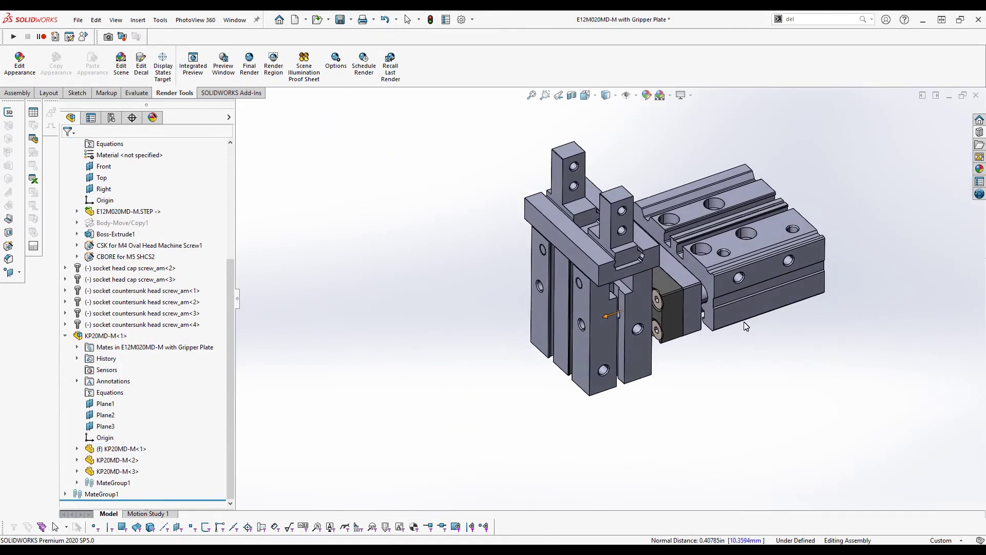
pyautogui.click(776, 364)
pyautogui.moveTo(644, 192); pyautogui.dragTo(621, 246, button='middle')
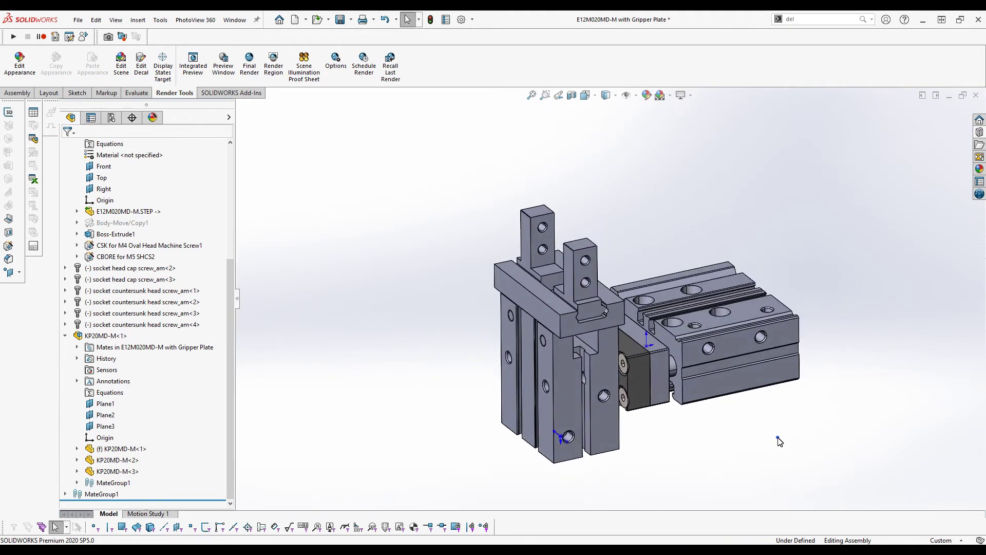
pyautogui.scroll(1, 778, 434)
pyautogui.scroll(-1, 776, 437)
pyautogui.moveTo(701, 348)
pyautogui.mouseDown(button='middle')
pyautogui.moveTo(730, 309)
pyautogui.moveTo(701, 334)
pyautogui.moveTo(704, 346)
pyautogui.mouseUp(button='middle')
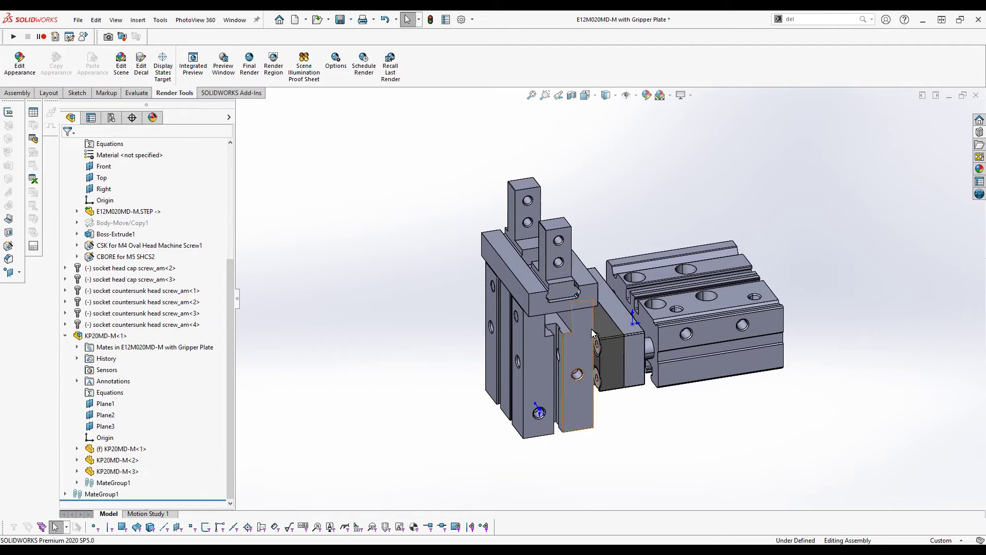
pyautogui.moveTo(558, 339); pyautogui.dragTo(695, 398, button='middle')
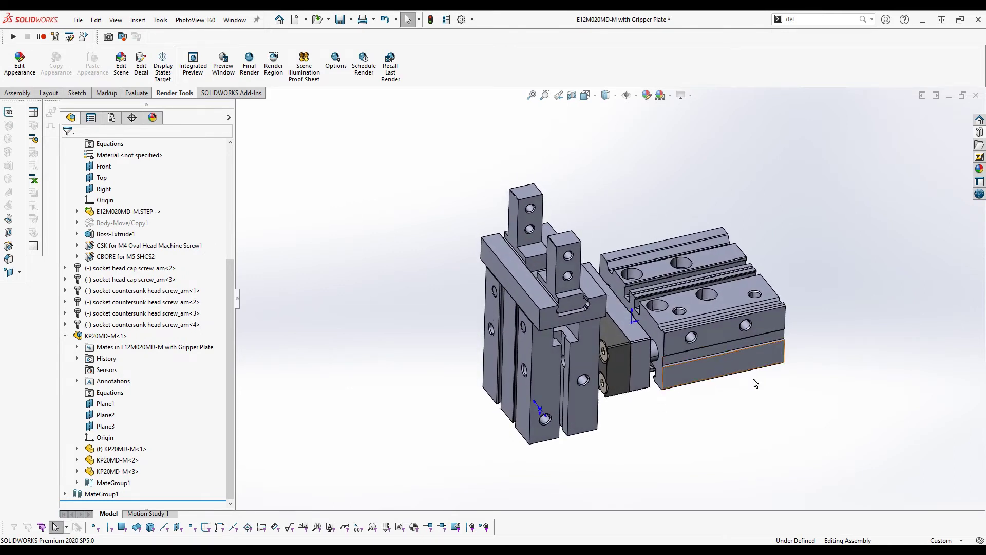
pyautogui.scroll(-2, 574, 301)
pyautogui.moveTo(574, 300); pyautogui.dragTo(599, 338, button='middle')
pyautogui.click(591, 338)
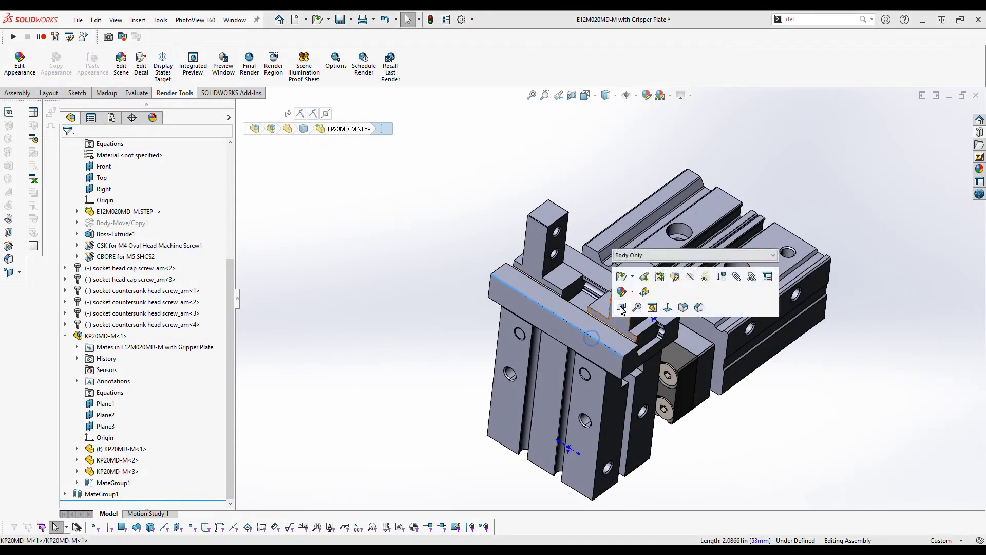
pyautogui.click(552, 271)
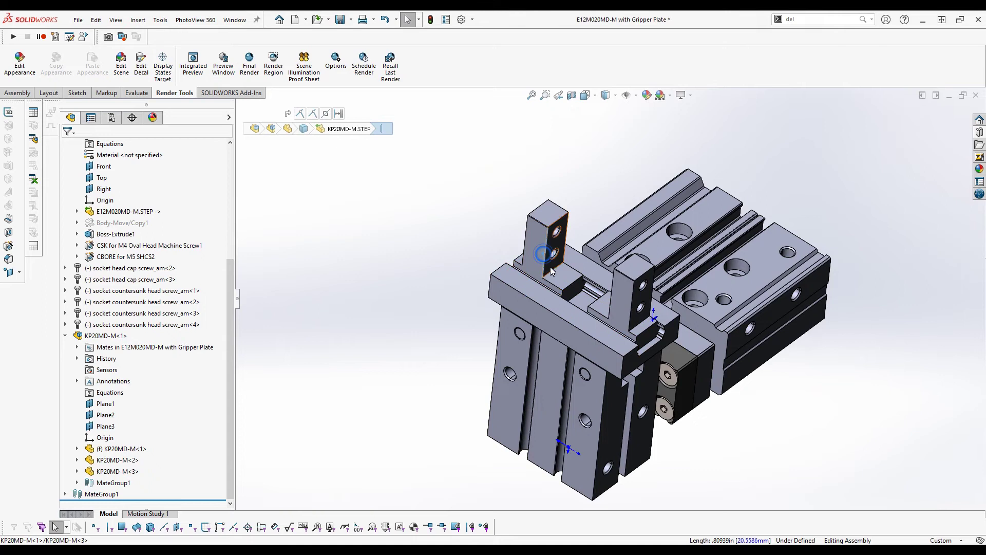
pyautogui.click(407, 241)
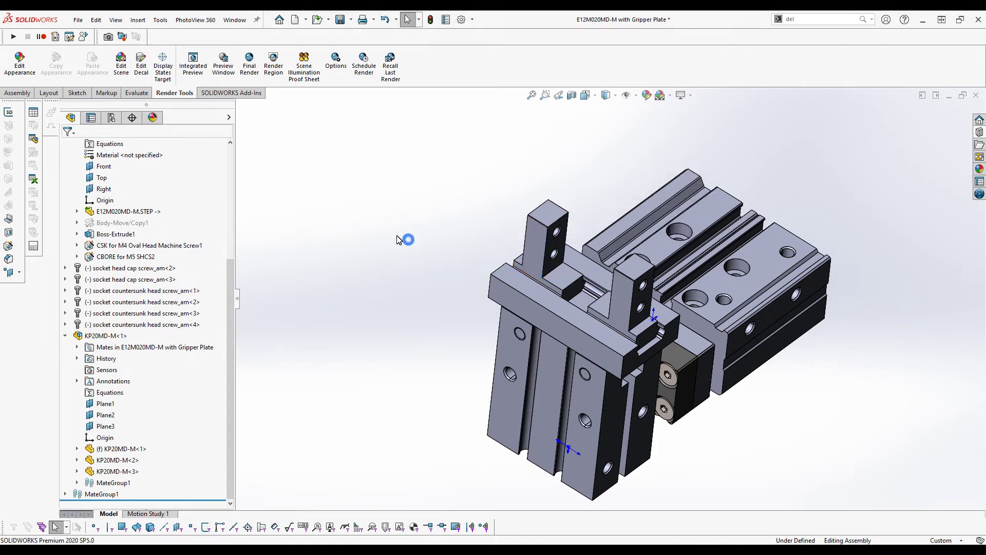
pyautogui.click(529, 266)
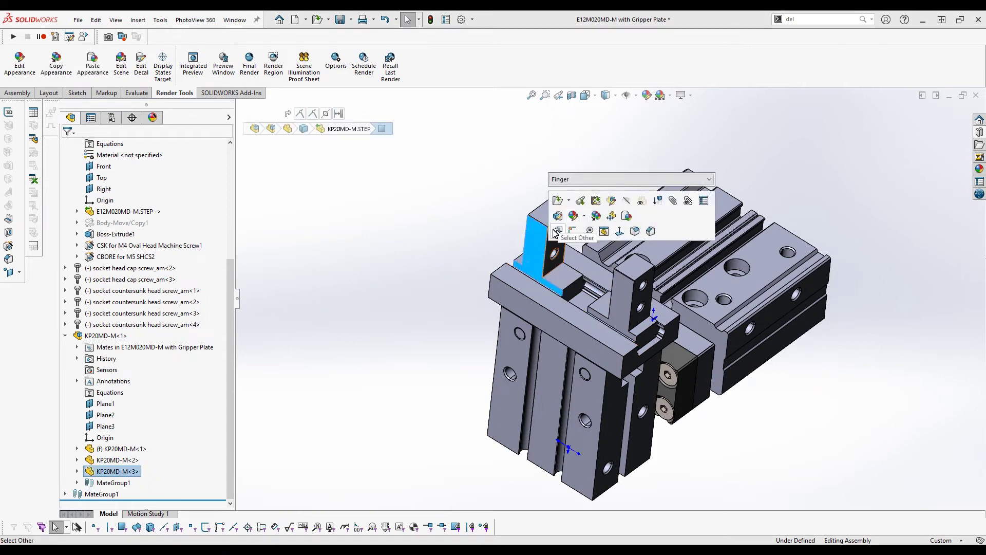
# - Make KP20MD-M<1> flexible and drag a finger to check that the jaws slide
pyautogui.click(114, 337)
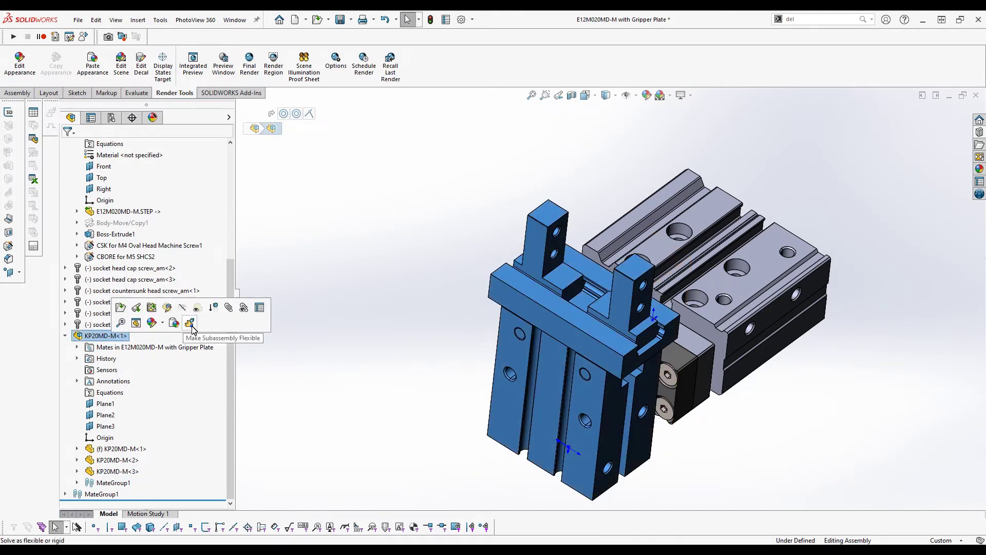
pyautogui.click(191, 322)
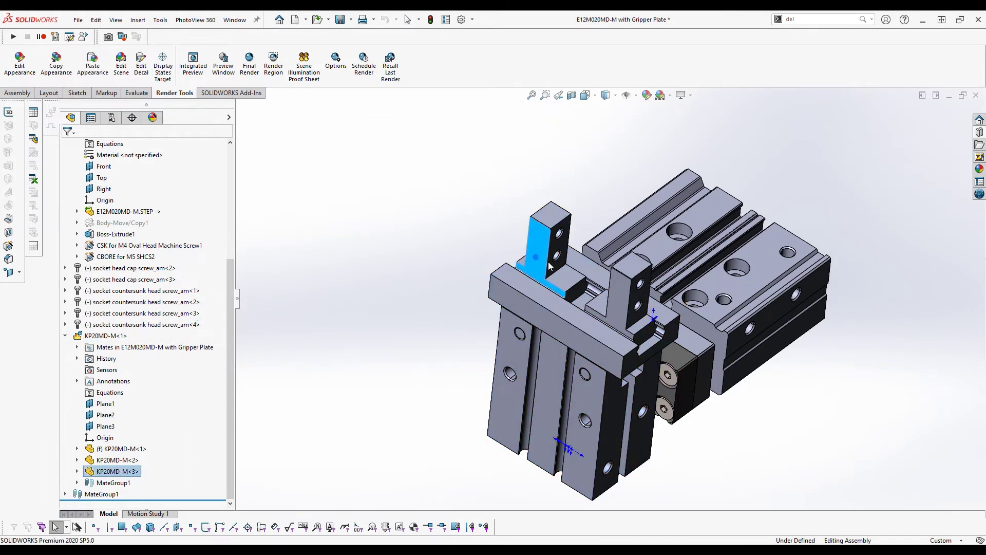
pyautogui.moveTo(548, 266); pyautogui.dragTo(423, 215)
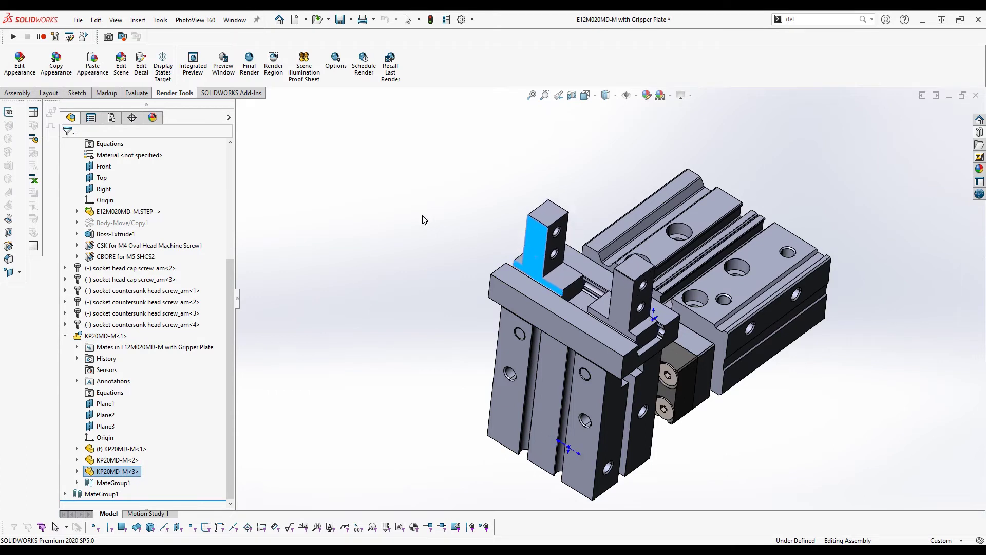
pyautogui.click(418, 213)
pyautogui.scroll(2, 768, 457)
pyautogui.moveTo(634, 346)
pyautogui.mouseDown(button='middle')
pyautogui.moveTo(613, 337)
pyautogui.moveTo(626, 332)
pyautogui.mouseUp(button='middle')
pyautogui.scroll(-2, 613, 279)
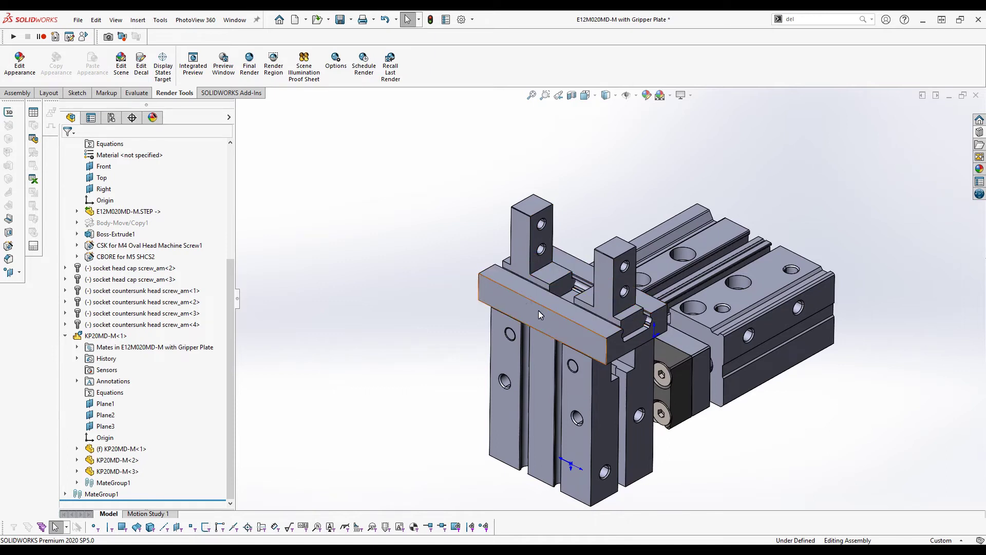
pyautogui.click(105, 335)
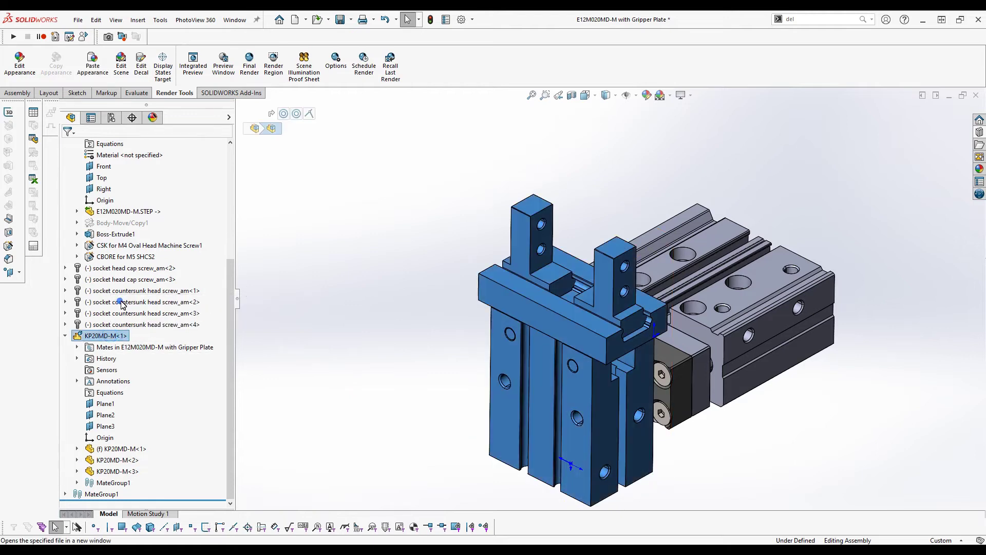
# - Open the KP20MD-M sub-assembly on its own and add a new configuration named Open
pyautogui.click(121, 303)
pyautogui.click(111, 118)
pyautogui.click(128, 152)
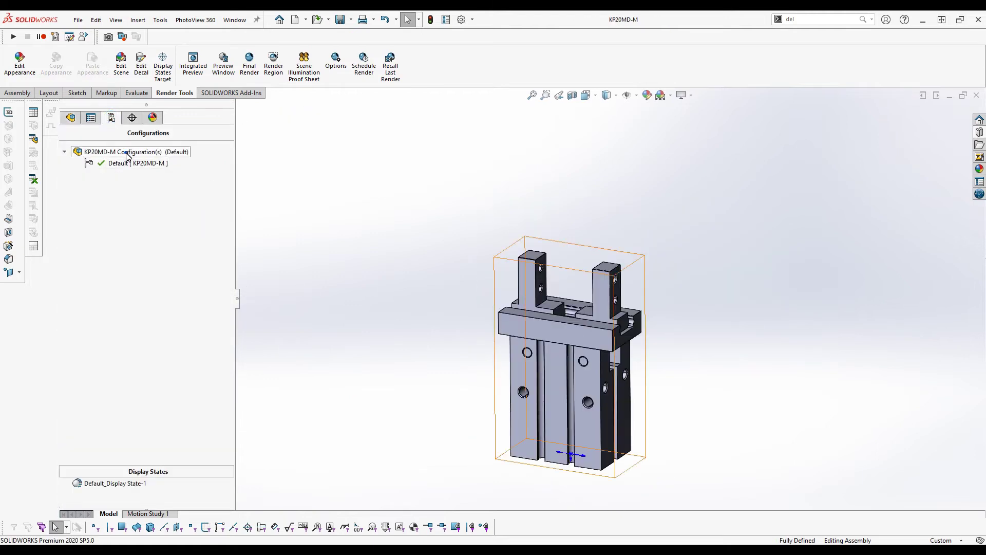
pyautogui.rightClick(129, 153)
pyautogui.click(168, 175)
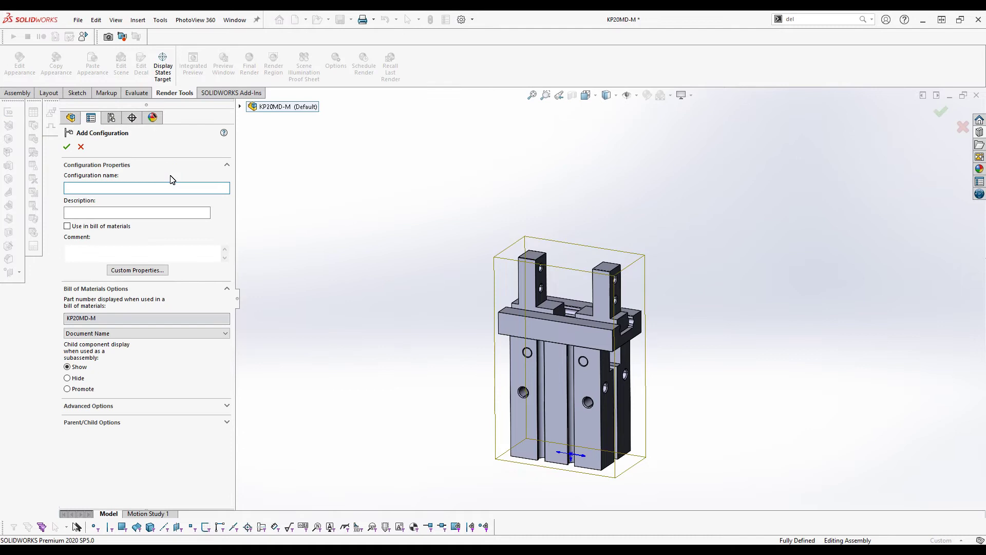
pyautogui.press('Return')
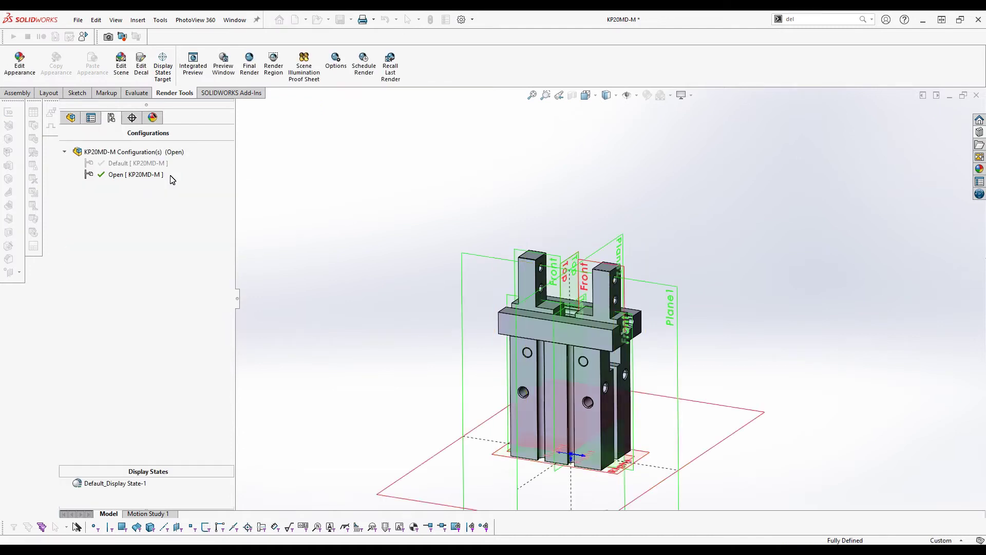
# - Suppress the LimitDistance1 mate in the Open configuration
pyautogui.click(71, 119)
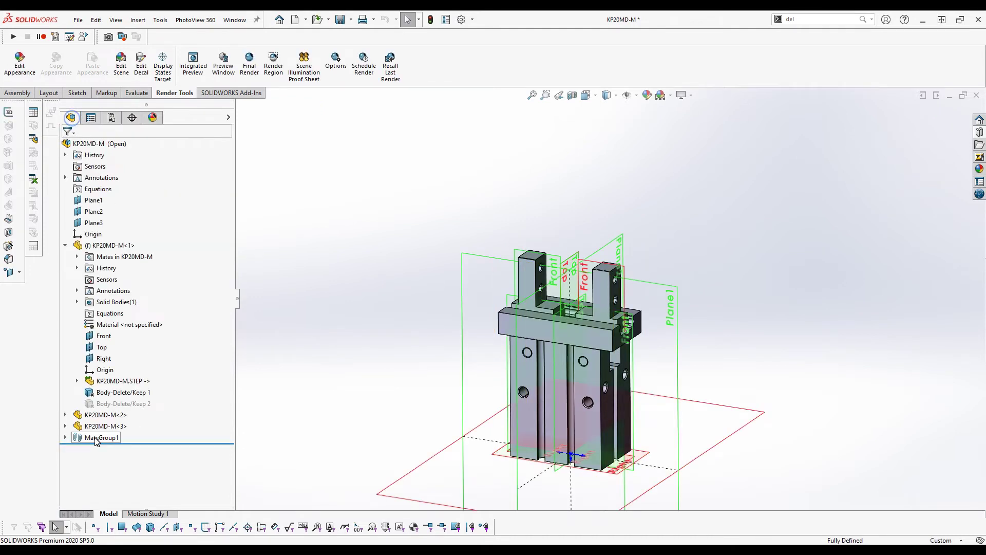
pyautogui.click(64, 438)
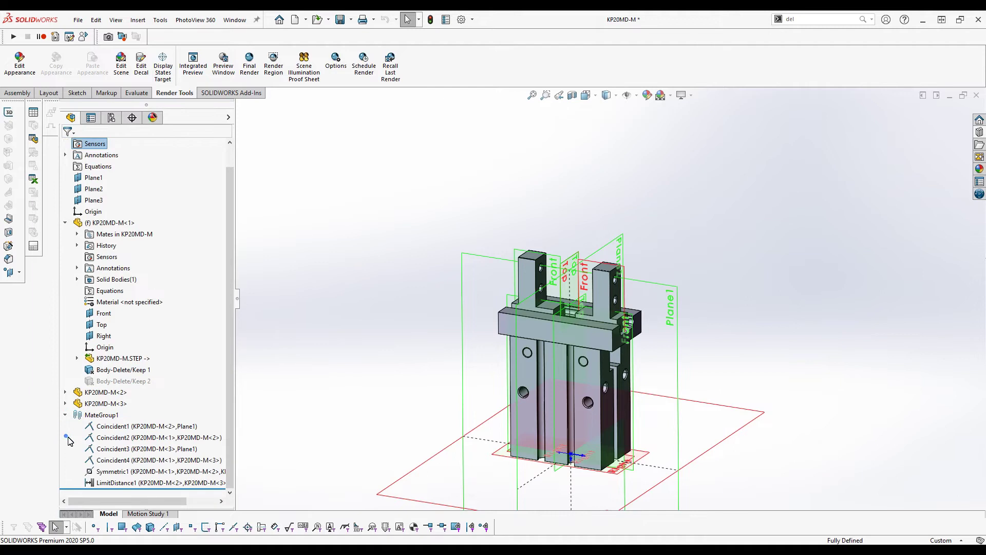
pyautogui.click(112, 481)
pyautogui.click(137, 446)
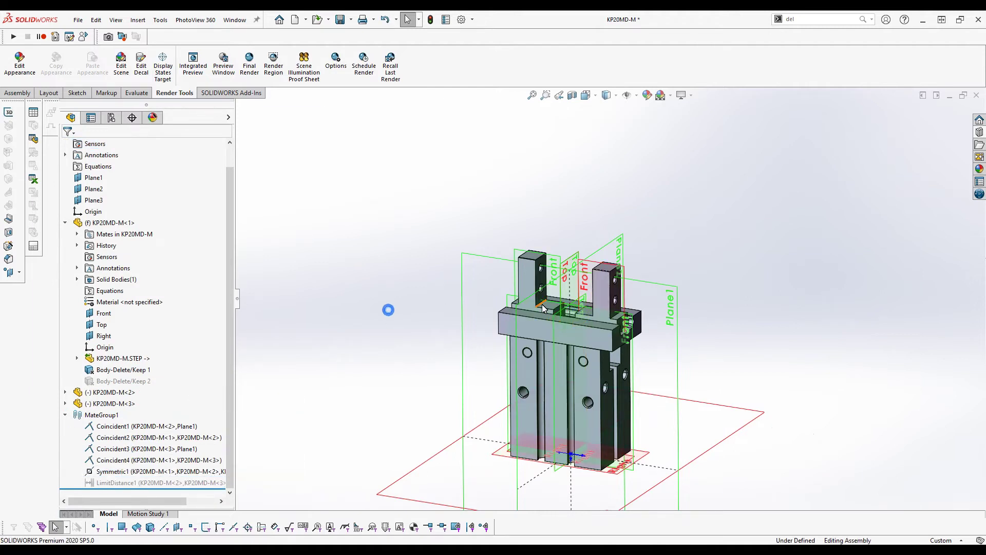
# - Add a 10.2 mm Distance mate between the two fingers' inner faces
pyautogui.scroll(-4, 543, 308)
pyautogui.click(589, 314)
pyautogui.moveTo(590, 316); pyautogui.dragTo(679, 353, button='middle')
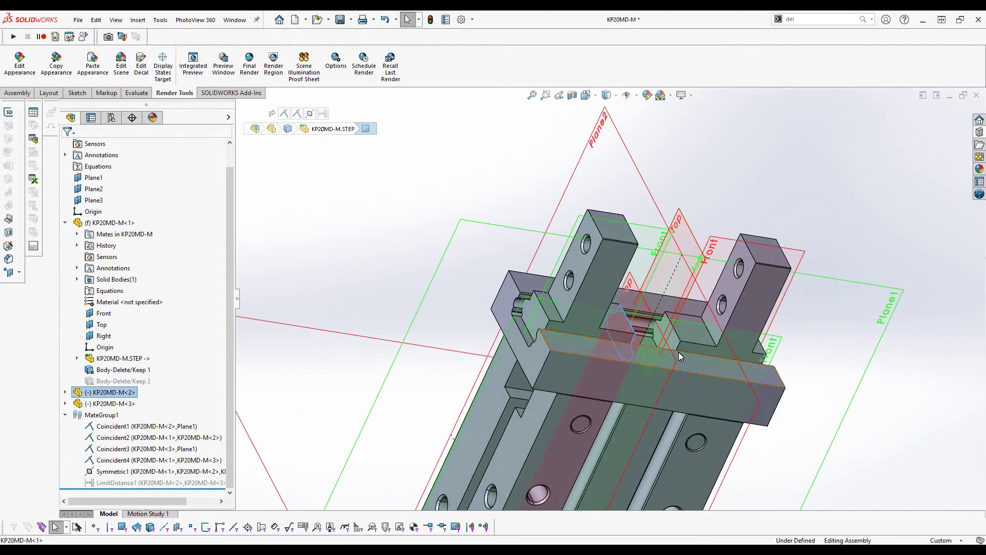
pyautogui.keyDown('ctrl'); pyautogui.click(674, 347); pyautogui.keyUp('ctrl')
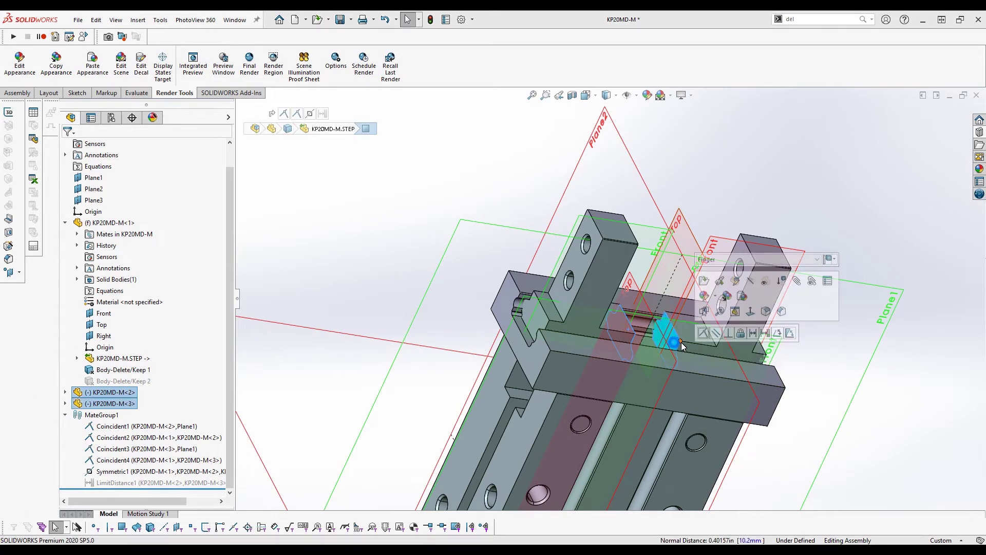
pyautogui.click(753, 334)
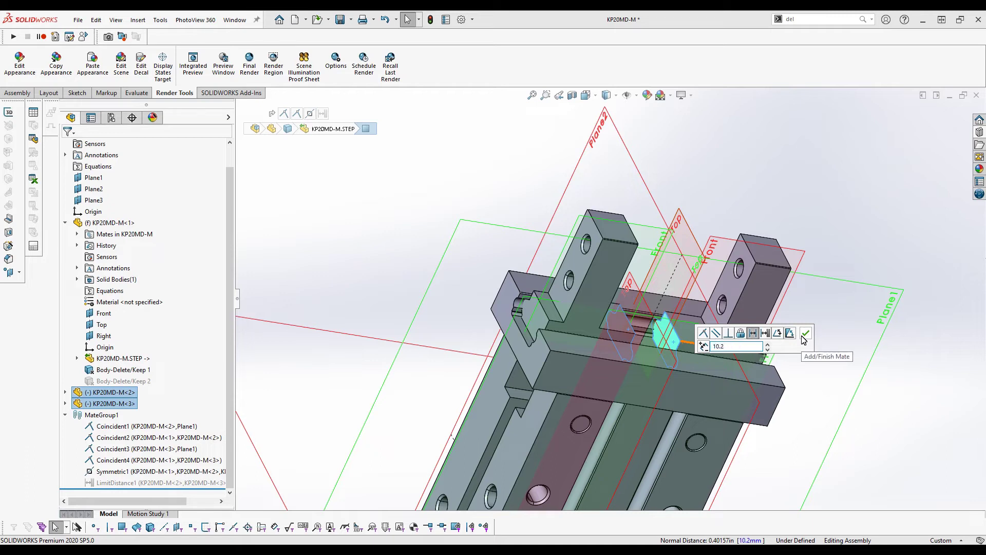
pyautogui.click(804, 339)
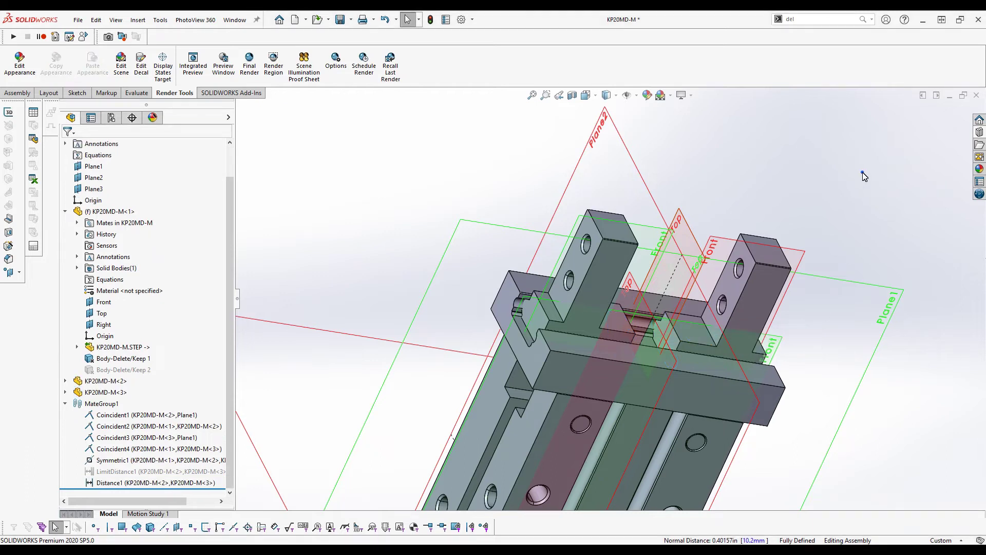
pyautogui.scroll(3, 863, 176)
pyautogui.moveTo(860, 172); pyautogui.dragTo(618, 251, button='middle')
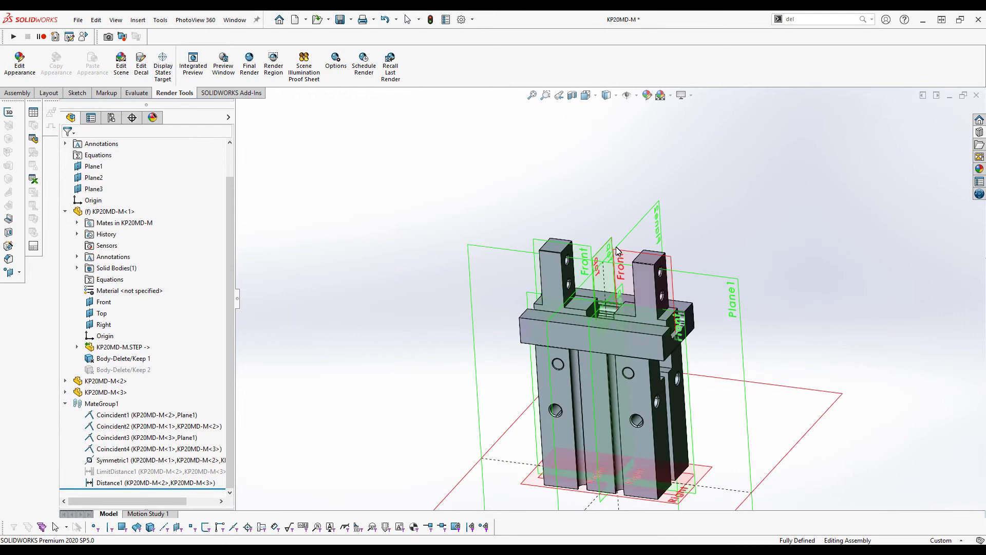
pyautogui.click(111, 118)
# - Add a new configuration named Closed to the gripper
pyautogui.click(121, 153)
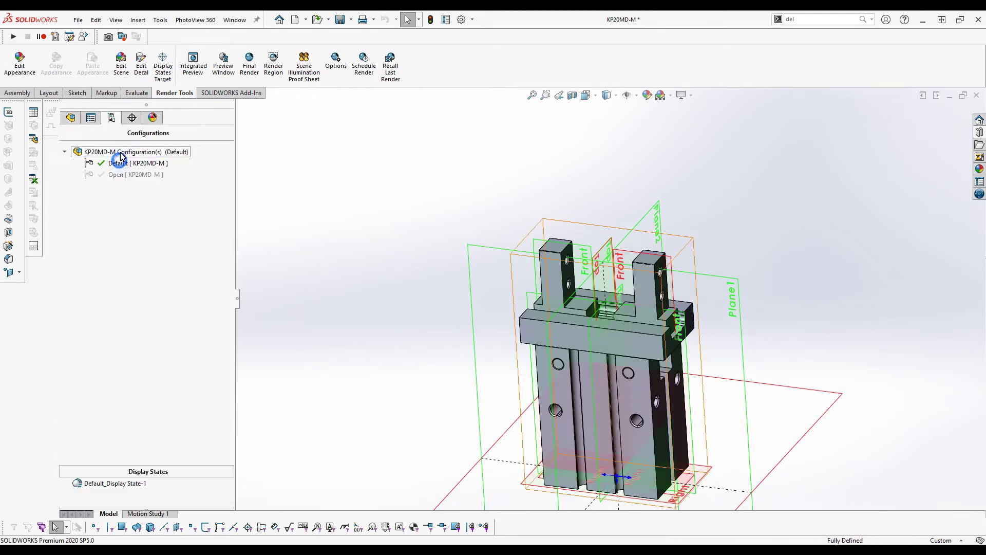
pyautogui.rightClick(121, 157)
pyautogui.click(157, 172)
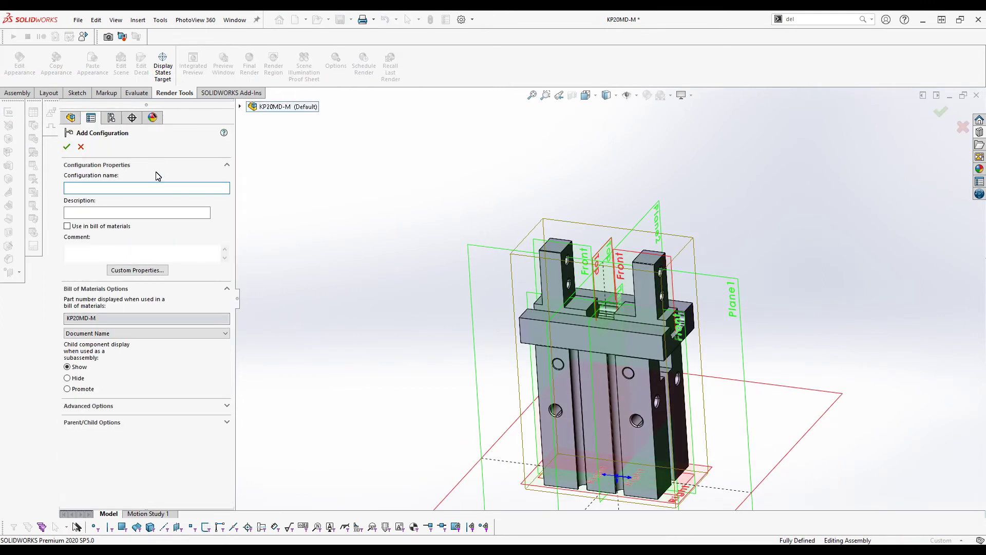
pyautogui.write('Closed')
pyautogui.press('Return')
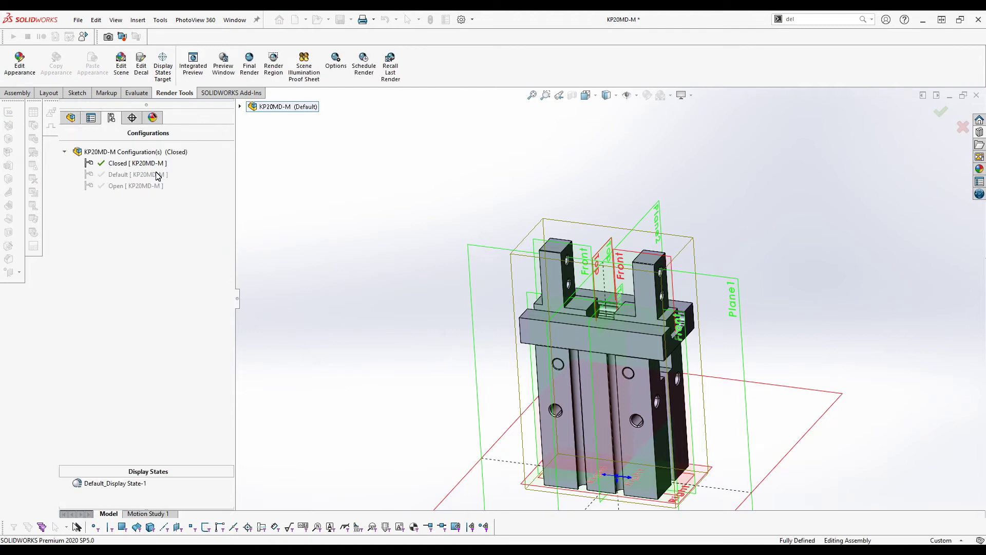
# - Suppress the LimitDistance1 mate in the Closed configuration
pyautogui.click(74, 118)
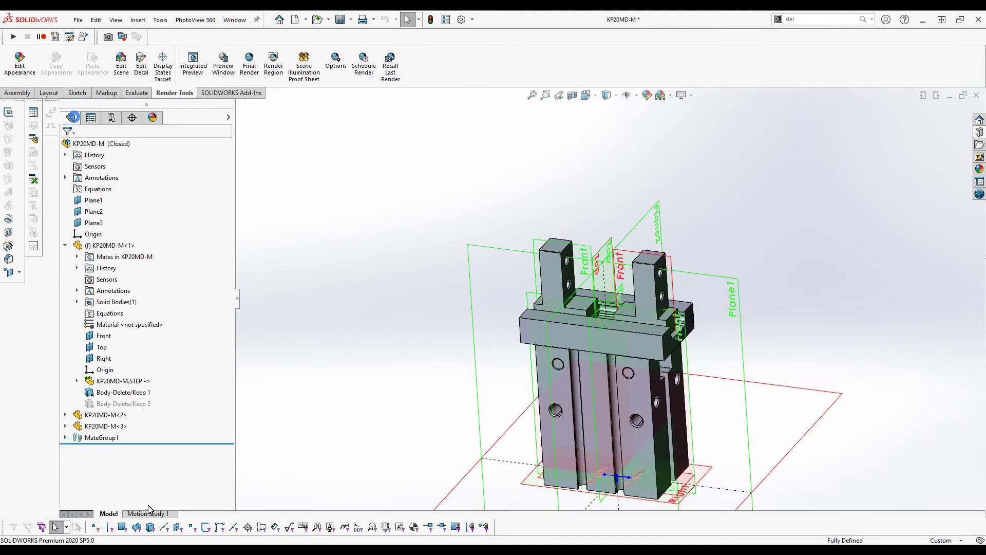
pyautogui.click(65, 437)
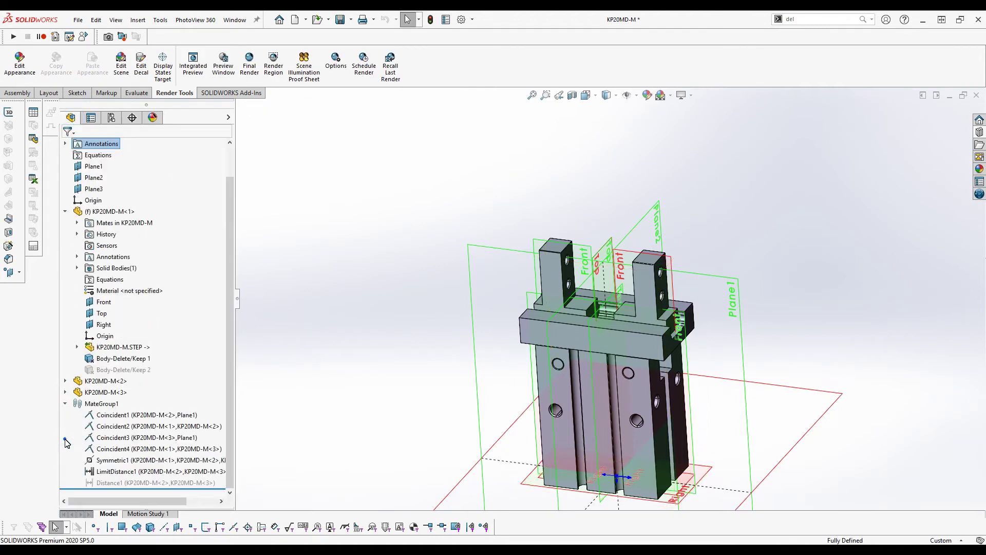
pyautogui.click(114, 472)
pyautogui.click(134, 443)
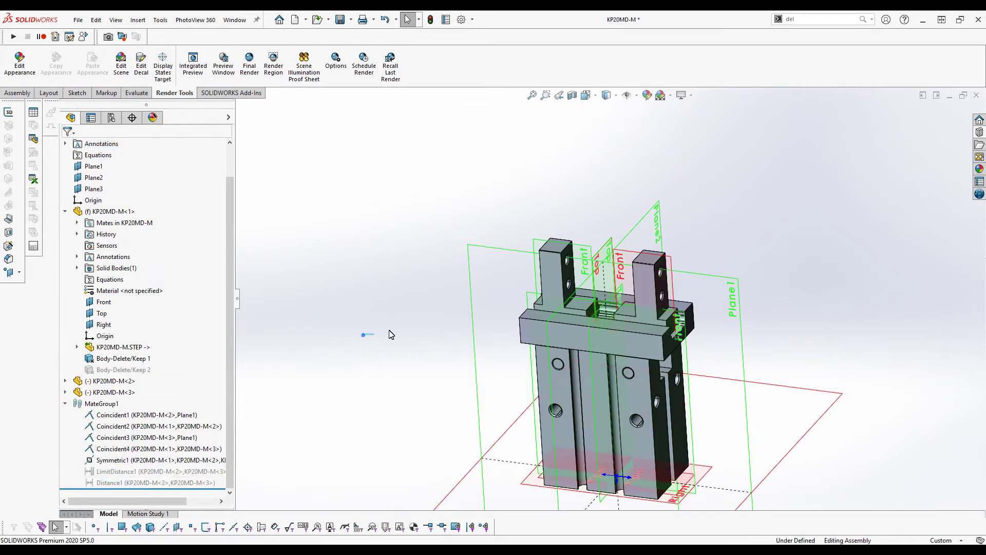
# - Mate the two fingers' opposing faces coincident and return to the isometric view
pyautogui.scroll(-3, 606, 308)
pyautogui.click(606, 308)
pyautogui.scroll(-3, 704, 323)
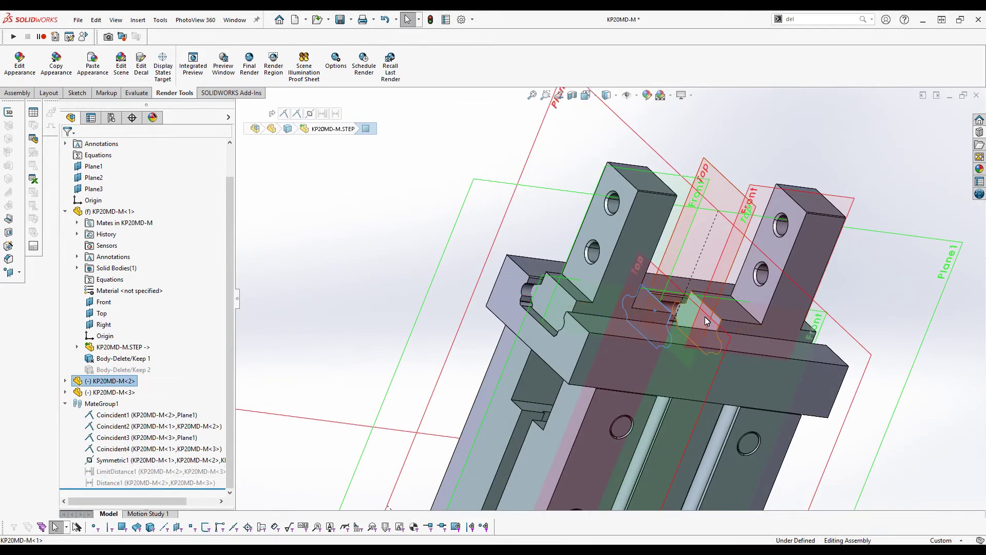
pyautogui.keyDown('ctrl'); pyautogui.click(720, 323); pyautogui.keyUp('ctrl')
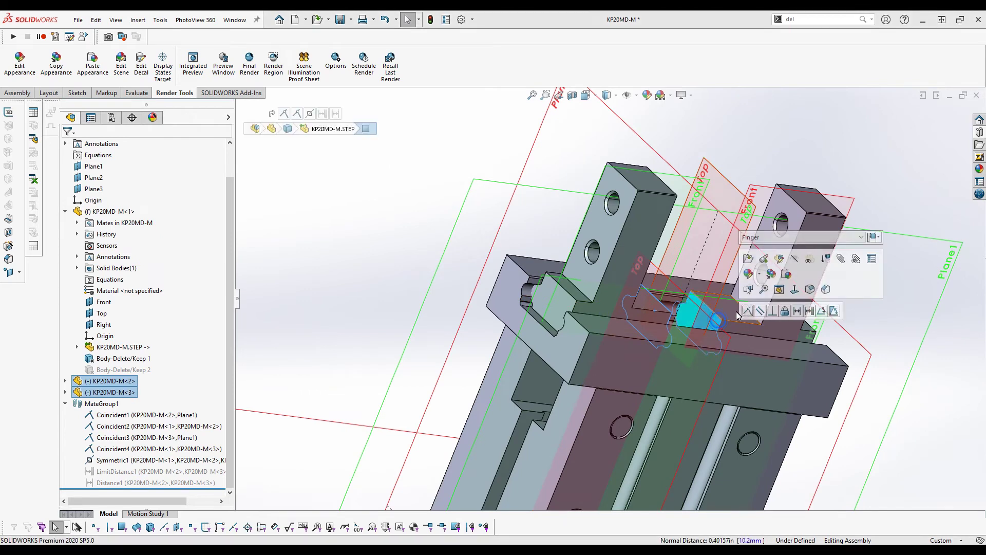
pyautogui.click(753, 309)
pyautogui.hotkey('ctrl', '7')
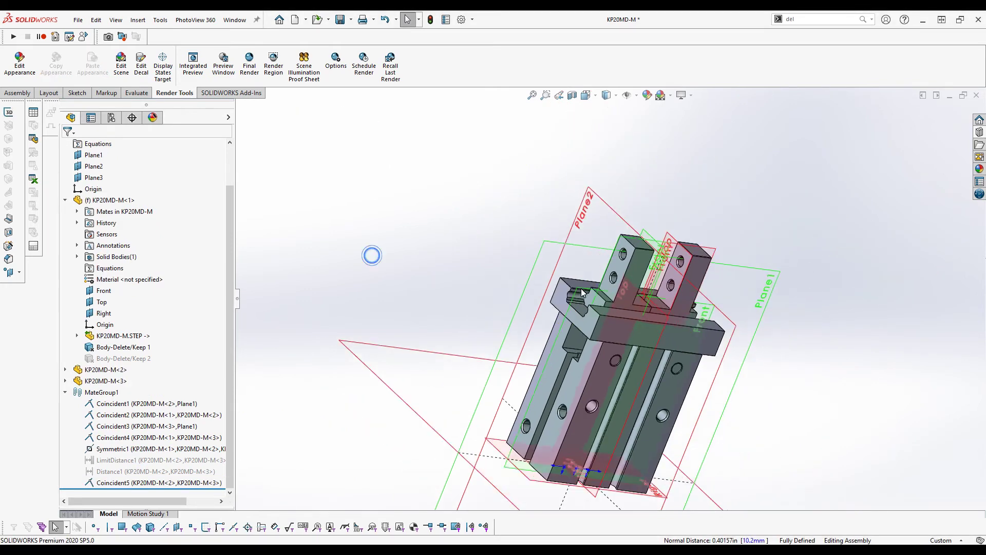
# - Cycle through the Default, Open and Closed configurations, finishing on Open, then switch documents
pyautogui.click(111, 117)
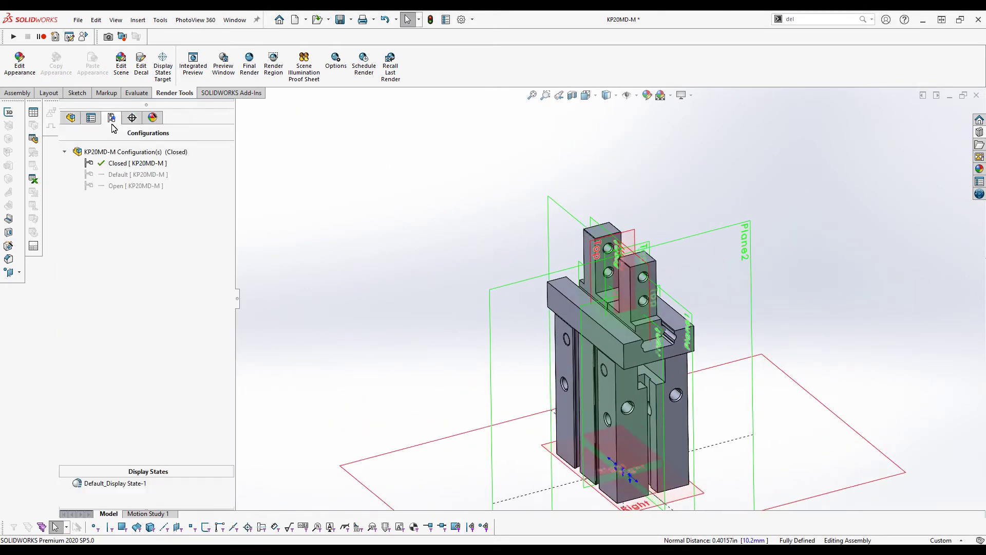
pyautogui.doubleClick(124, 175)
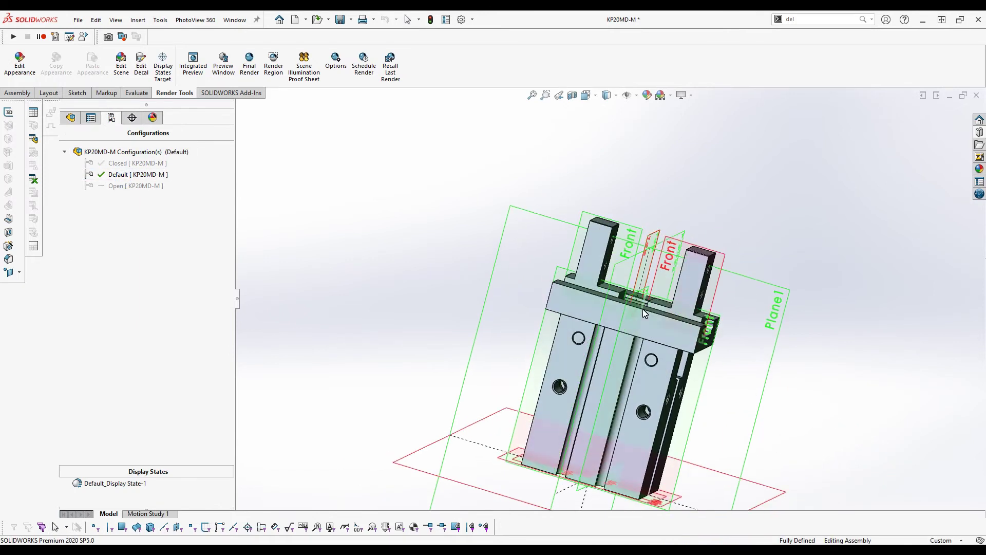
pyautogui.doubleClick(124, 186)
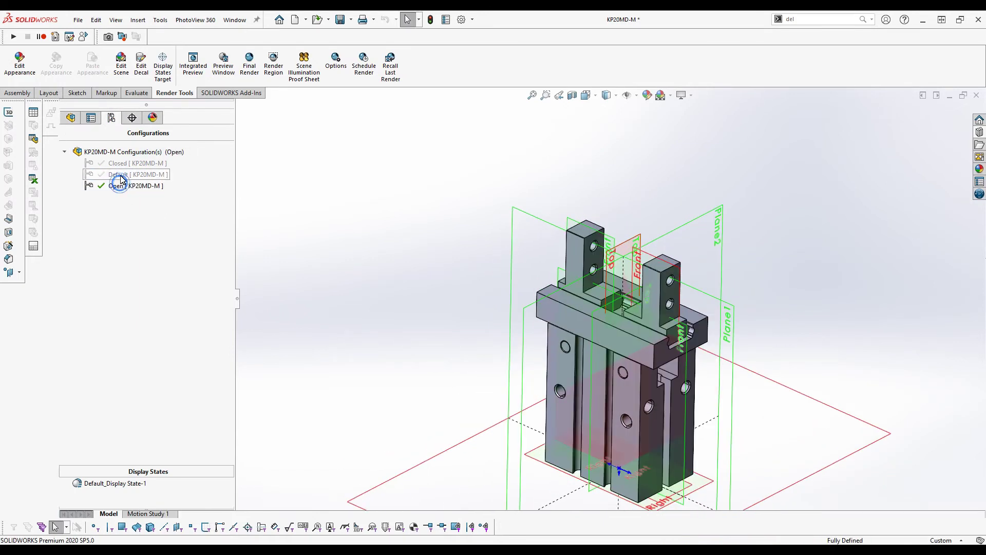
pyautogui.doubleClick(123, 163)
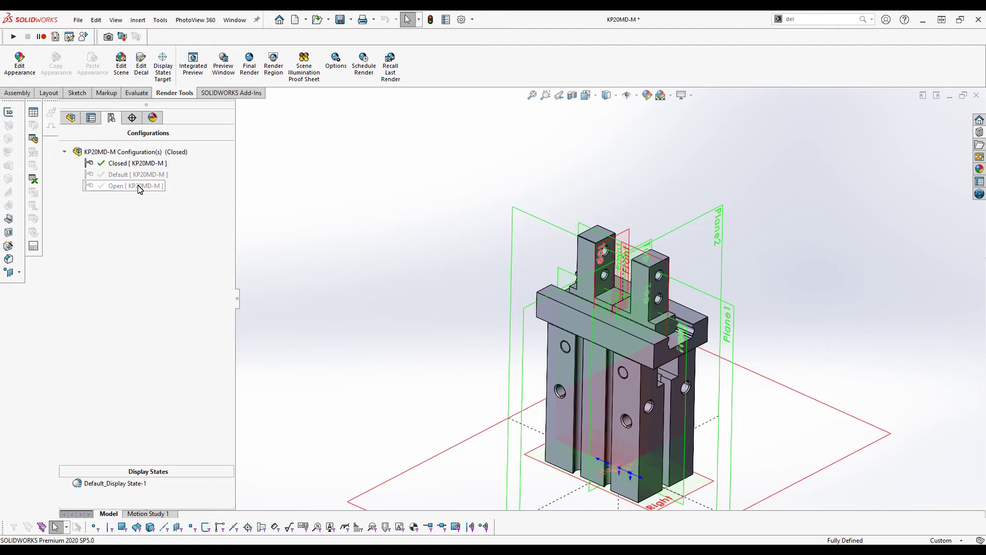
pyautogui.doubleClick(138, 186)
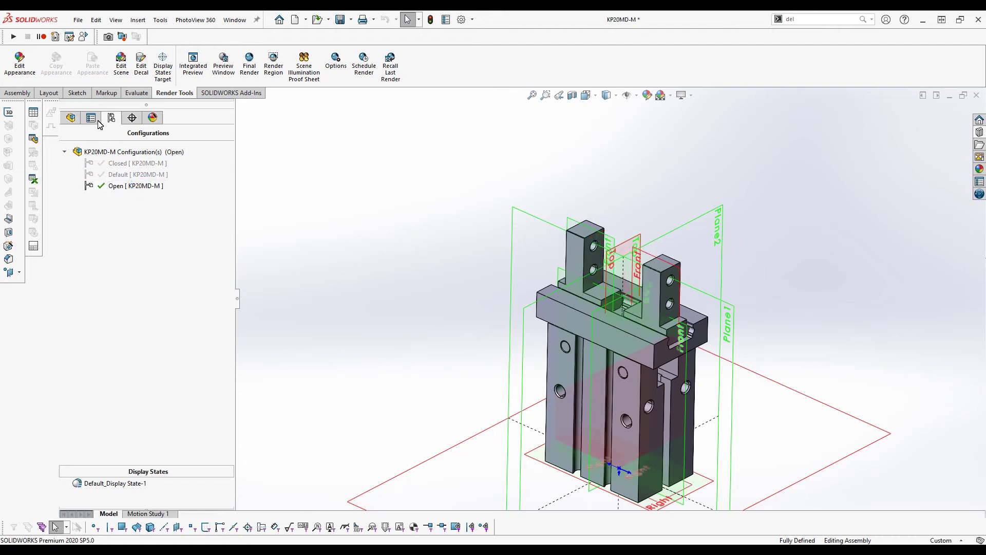
pyautogui.click(71, 118)
pyautogui.hotkey('ctrl', 'Tab')
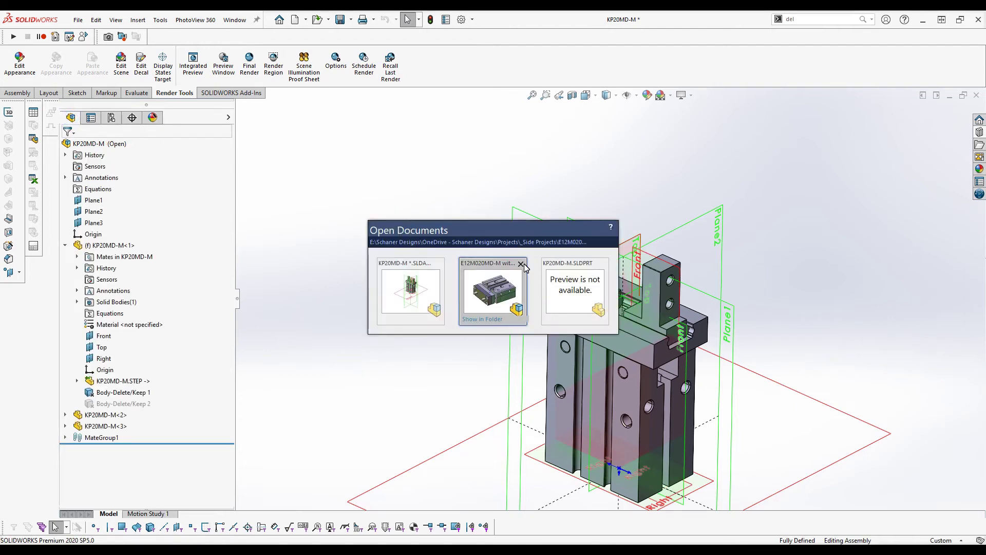
# - Switch to the E12M020MD-M with Gripper Plate assembly and view it isometrically
pyautogui.click(505, 287)
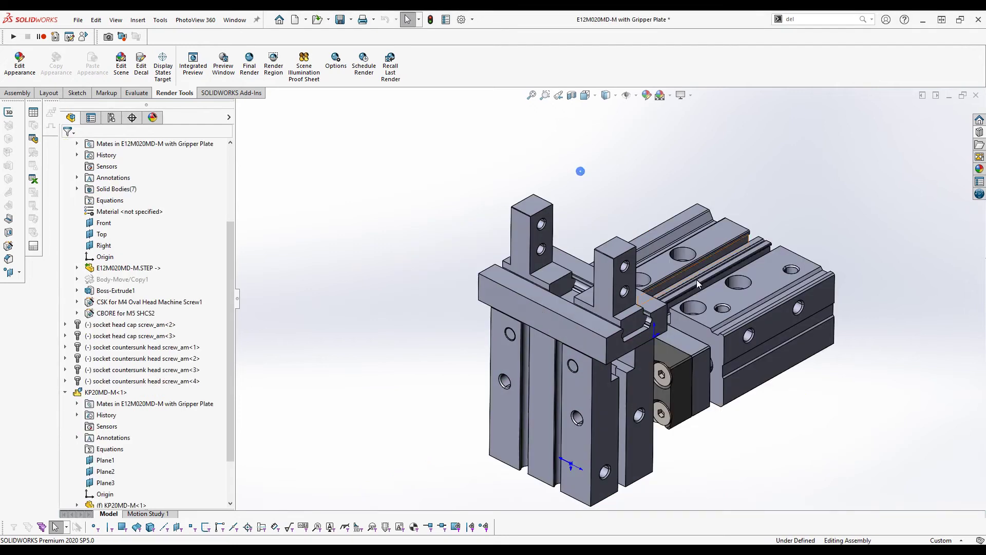
pyautogui.hotkey('ctrl', '7')
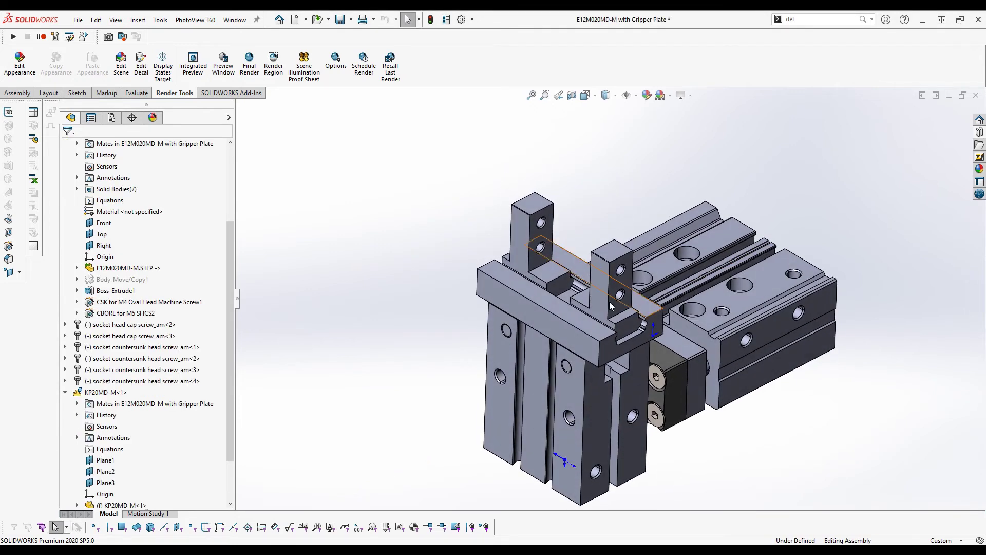
pyautogui.click(142, 394)
pyautogui.click(187, 341)
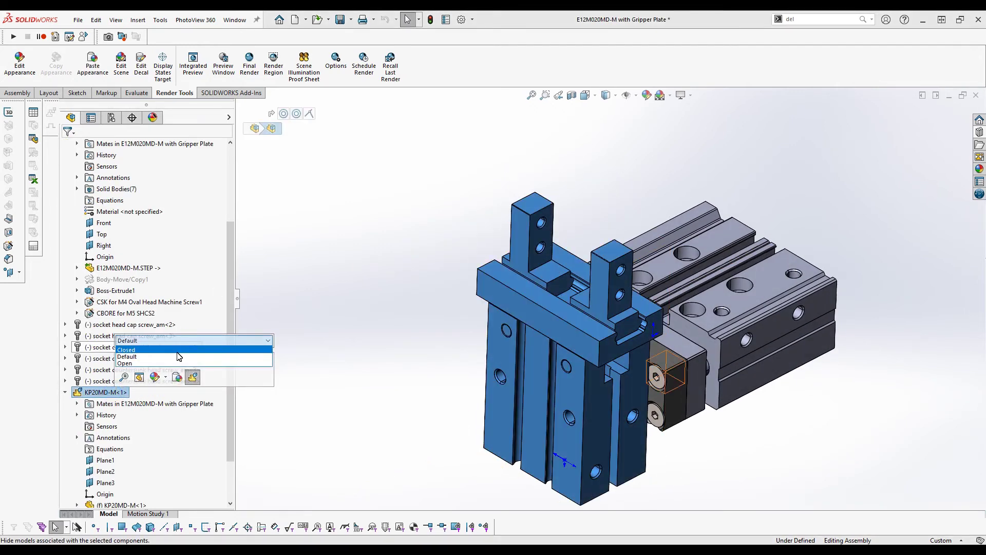
pyautogui.scroll(3, 532, 262)
pyautogui.moveTo(580, 311); pyautogui.dragTo(603, 323, button='middle')
pyautogui.scroll(-3, 623, 293)
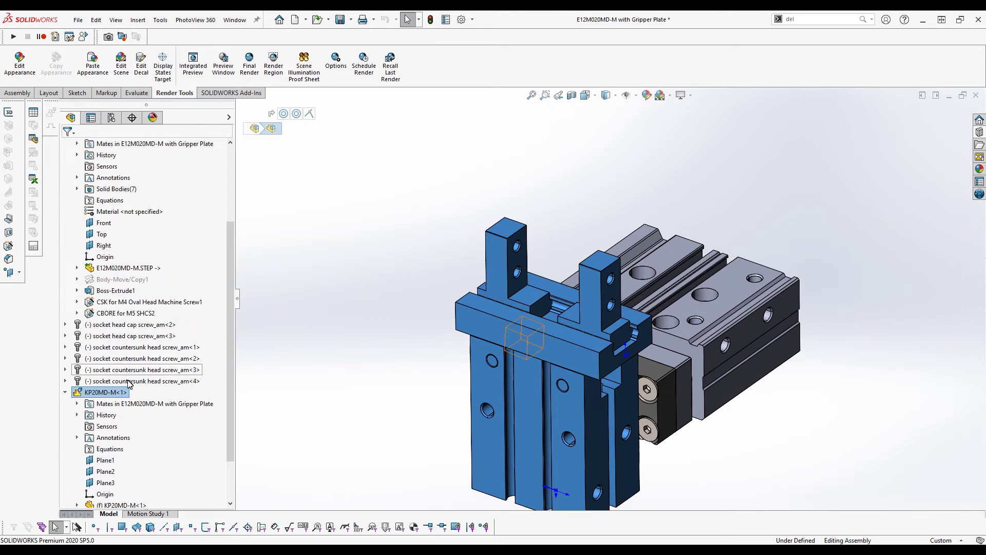
# - Set the KP20MD-M<1> gripper component to its Closed configuration
pyautogui.rightClick(97, 393)
pyautogui.click(138, 124)
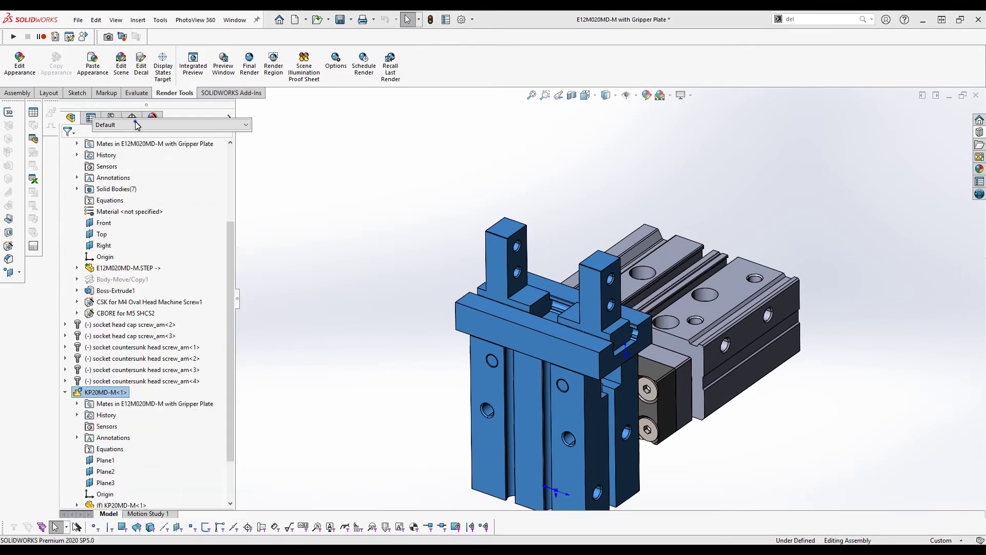
pyautogui.click(137, 125)
pyautogui.click(139, 133)
pyautogui.click(255, 125)
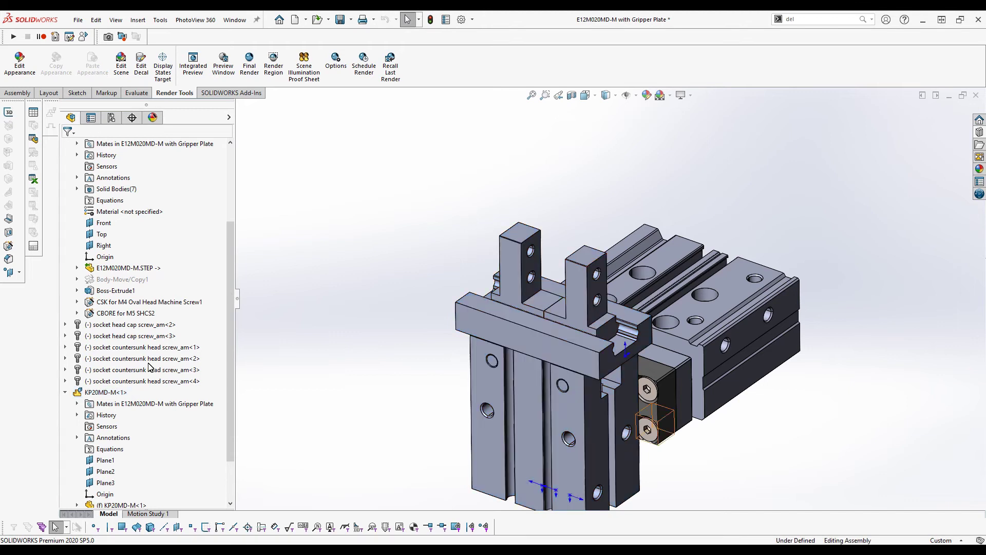
pyautogui.click(99, 394)
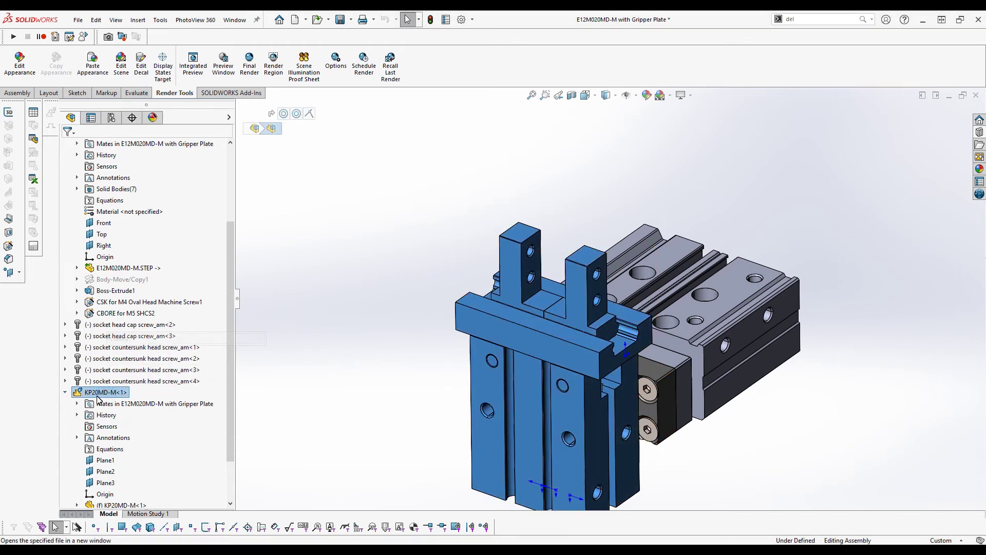
pyautogui.rightClick(98, 398)
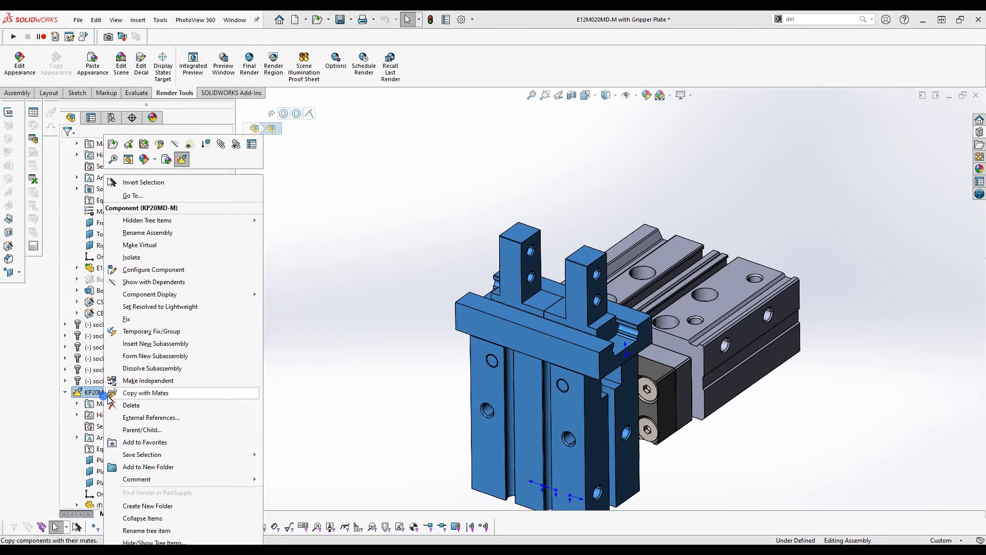
# - Make KP20MD-M<1> rigid, switch it to Default, and confirm its finger won't move
pyautogui.click(183, 159)
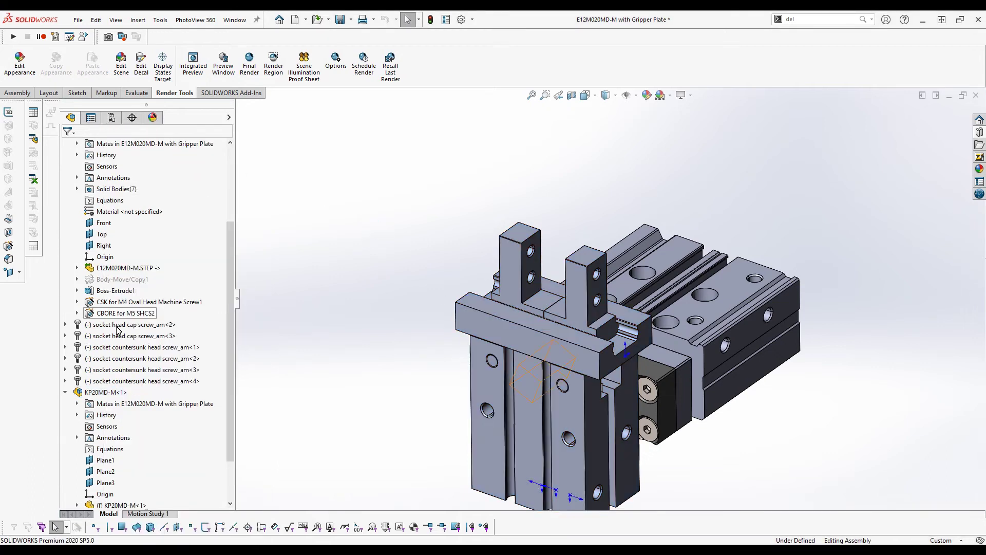
pyautogui.click(105, 392)
pyautogui.click(145, 345)
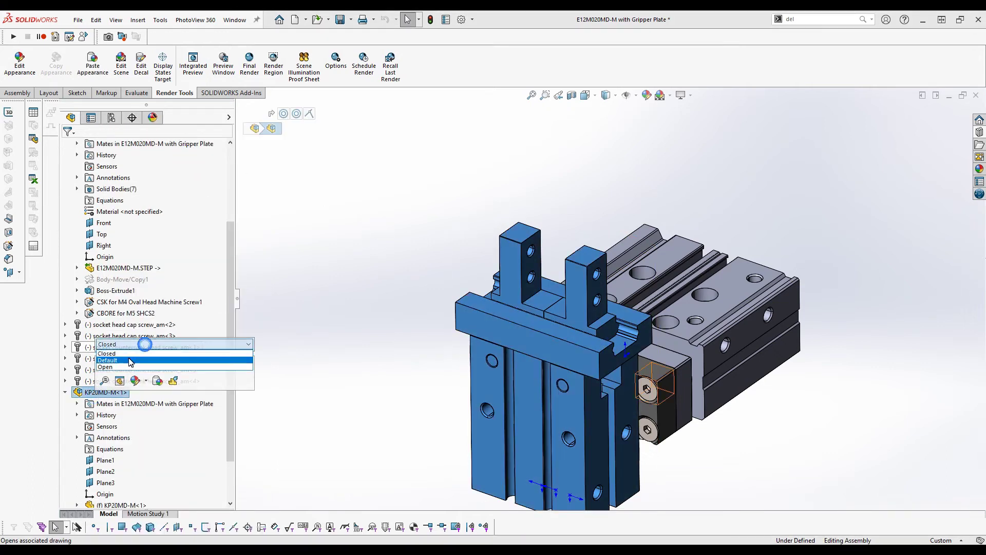
pyautogui.click(131, 360)
pyautogui.click(259, 344)
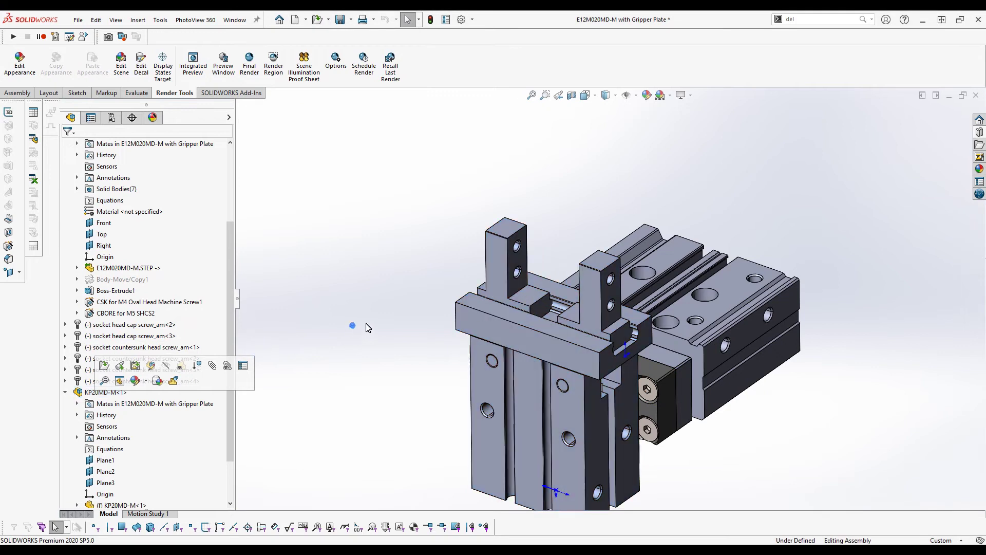
pyautogui.moveTo(497, 284); pyautogui.dragTo(511, 288)
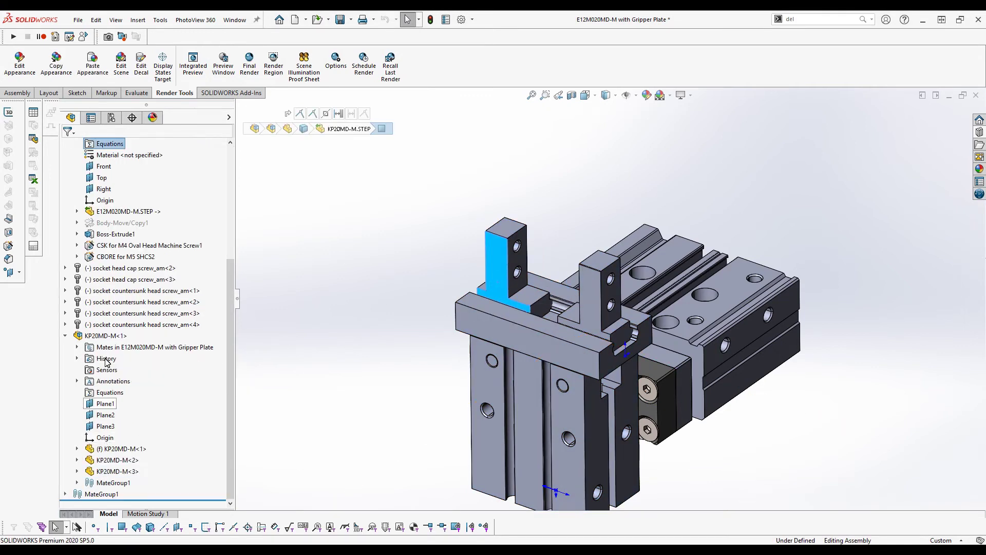
# - Step the gripper configuration to Closed, then to Open
pyautogui.click(110, 335)
pyautogui.click(149, 282)
pyautogui.click(149, 289)
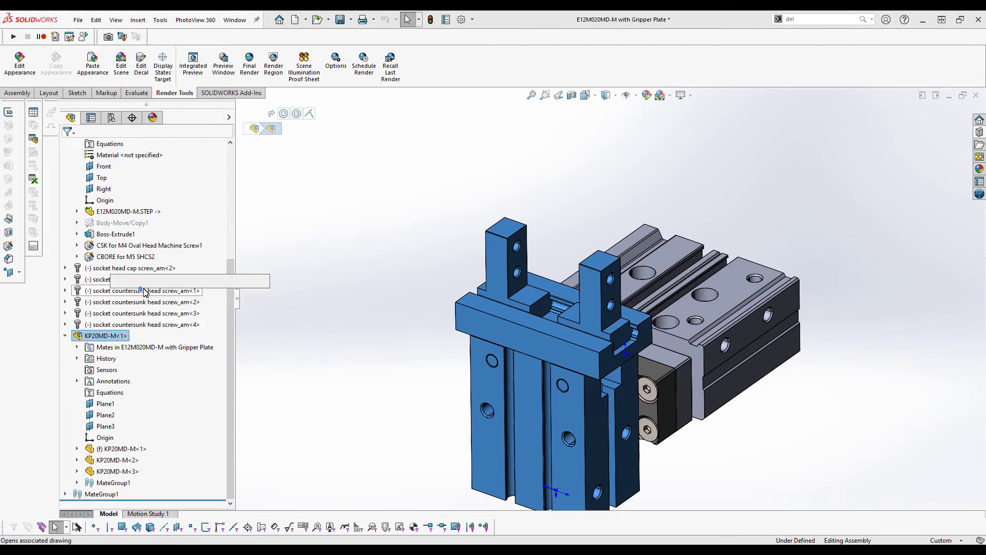
pyautogui.click(274, 281)
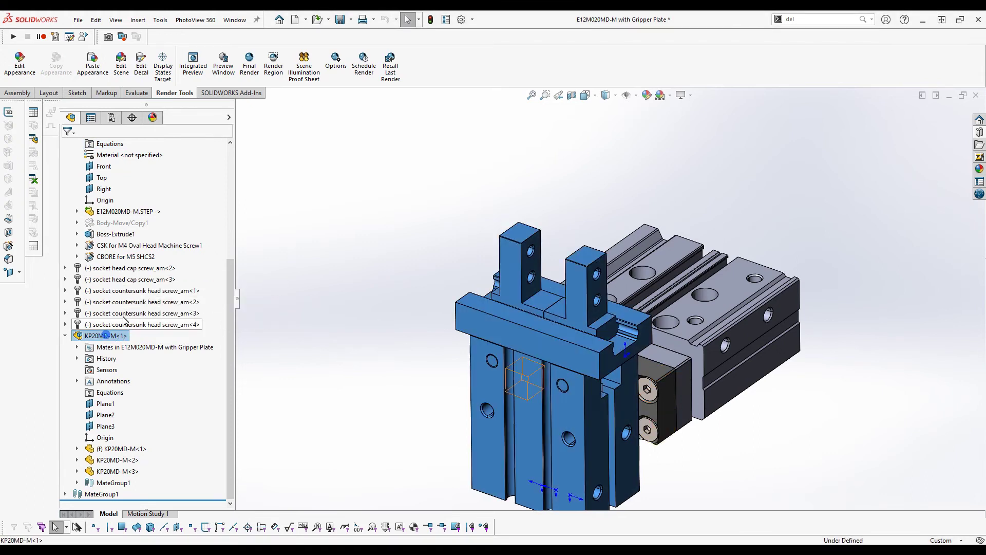
pyautogui.rightClick(107, 340)
pyautogui.click(149, 125)
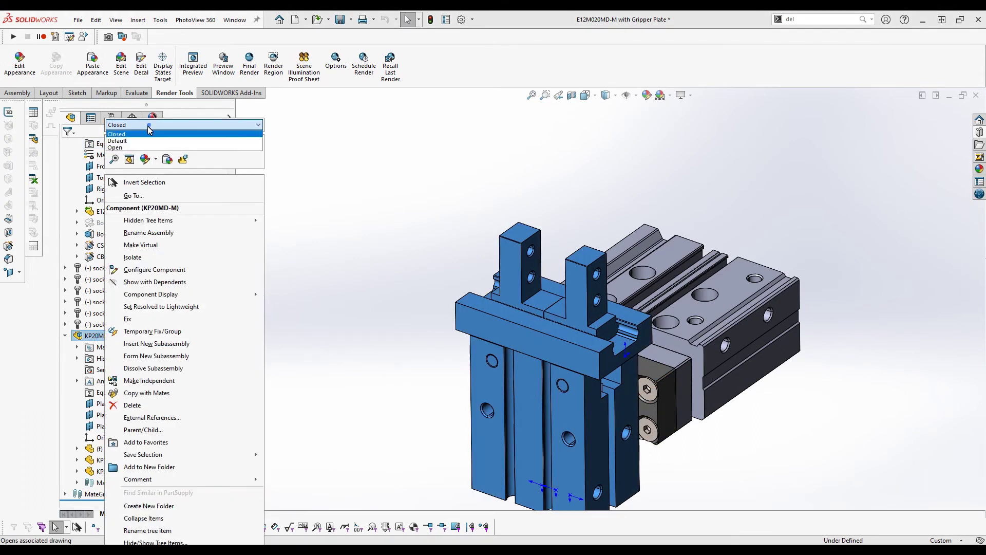
pyautogui.click(249, 143)
pyautogui.click(268, 125)
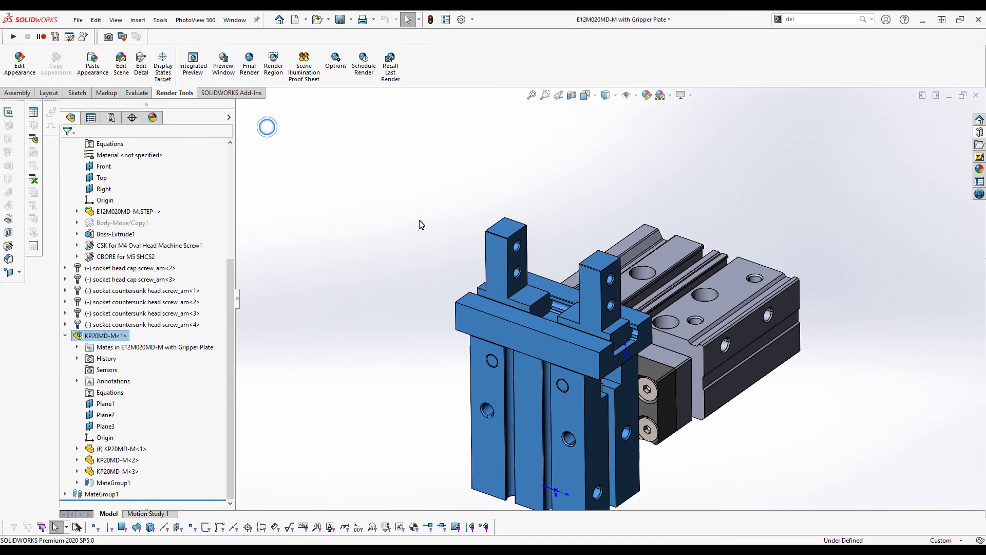
pyautogui.moveTo(784, 366); pyautogui.dragTo(773, 347, button='middle')
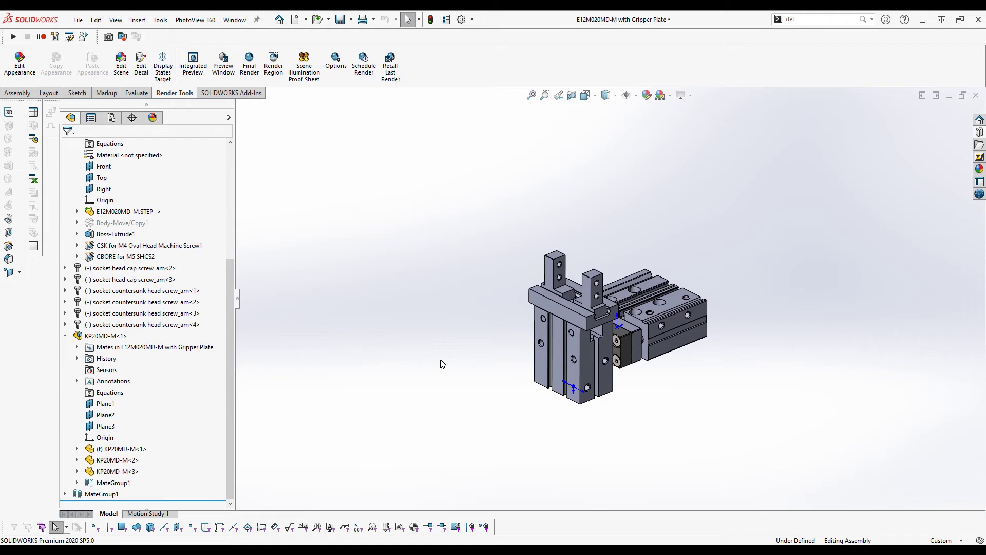
# - Copy and paste the KP20MD-M<2> finger as a new instance in the assembly
pyautogui.click(111, 460)
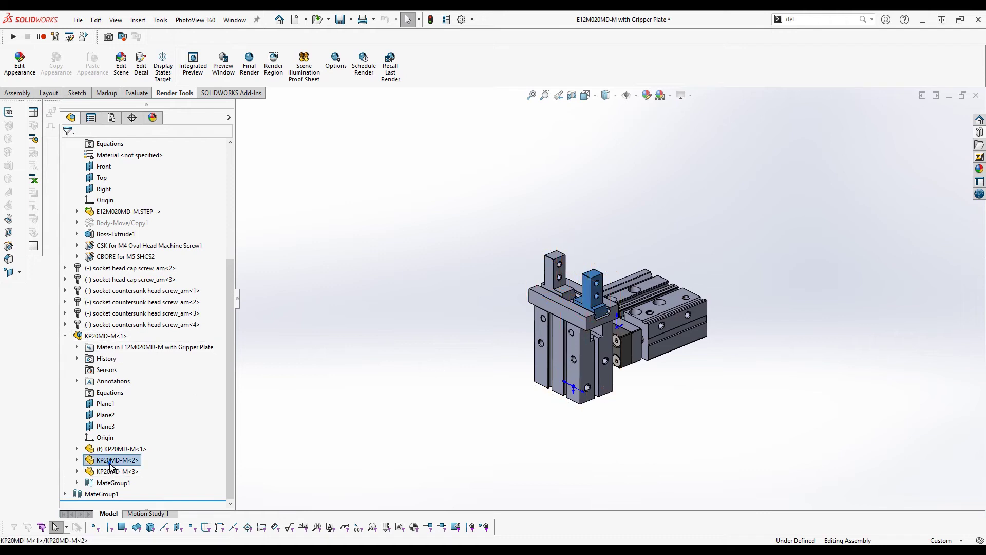
pyautogui.hotkey('ctrl', 'c')
pyautogui.hotkey('ctrl', 'v')
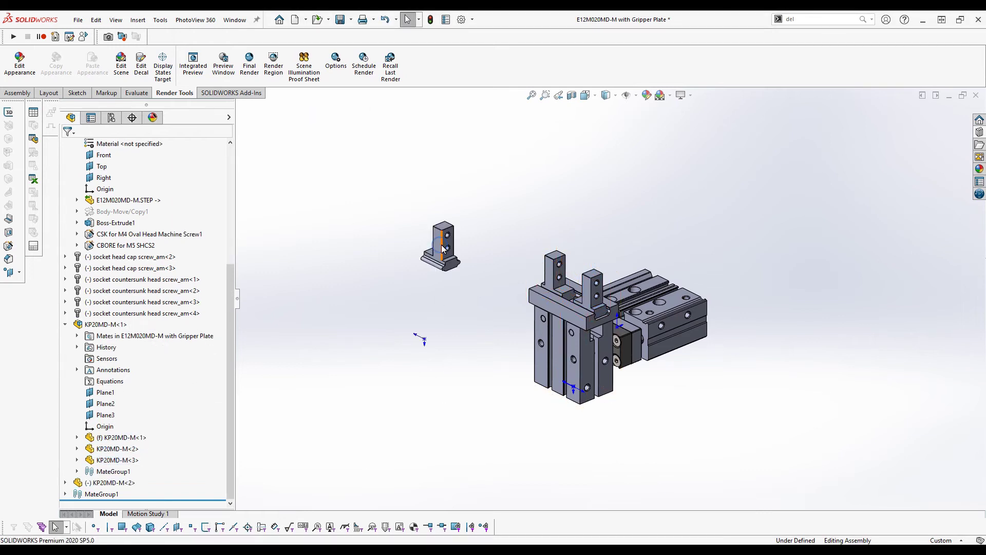
pyautogui.click(426, 303)
pyautogui.scroll(-2, 449, 271)
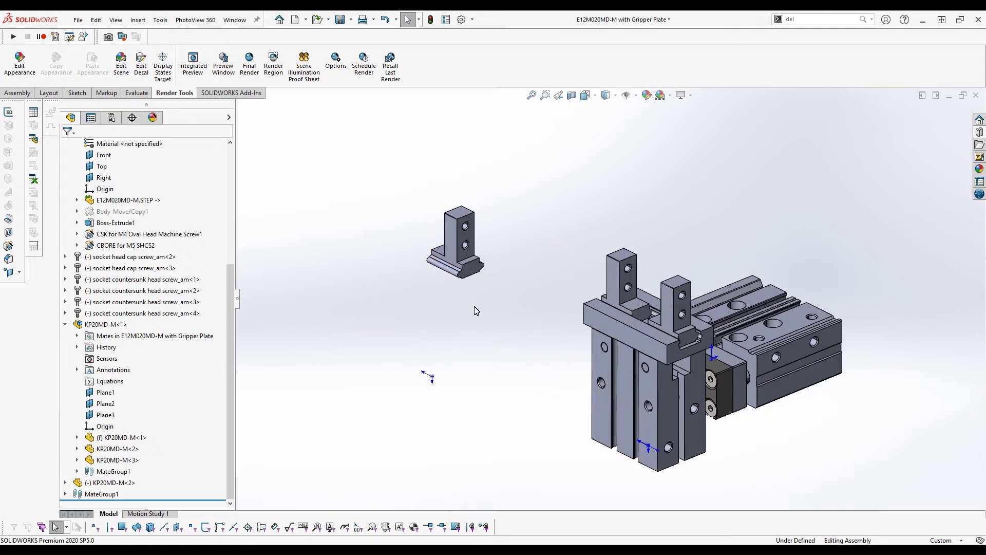
# - Change the pasted copy's configuration to Body Only
pyautogui.click(453, 252)
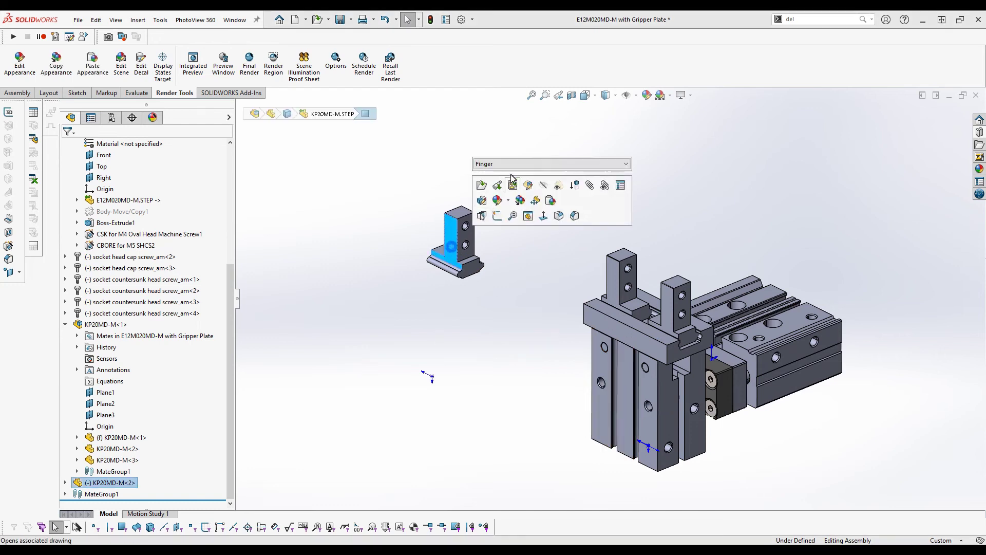
pyautogui.click(513, 163)
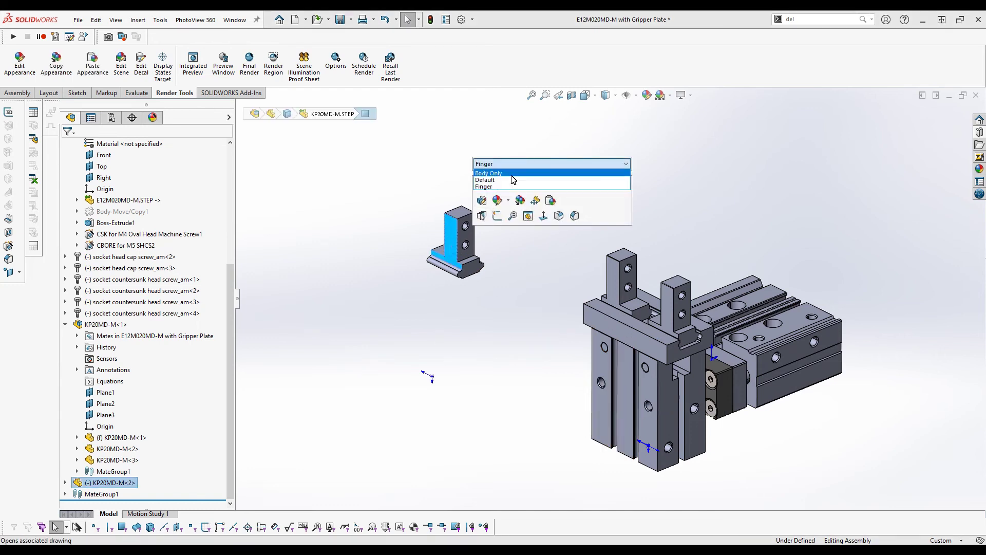
pyautogui.click(513, 174)
pyautogui.click(636, 164)
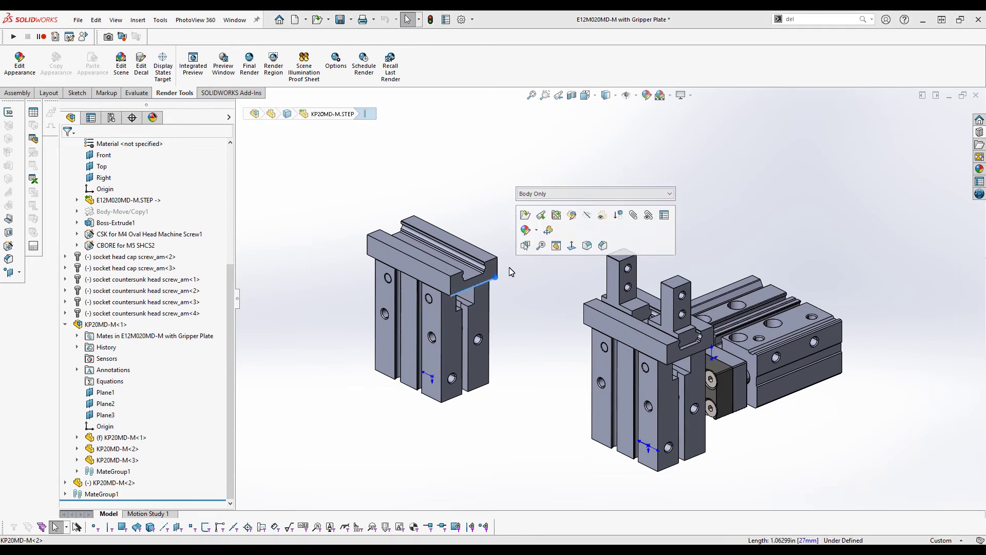
# - Add another finger copy and select its Front plane plus the body's Front plane
pyautogui.keyDown('ctrl'); pyautogui.moveTo(613, 291); pyautogui.dragTo(430, 176); pyautogui.keyUp('ctrl')
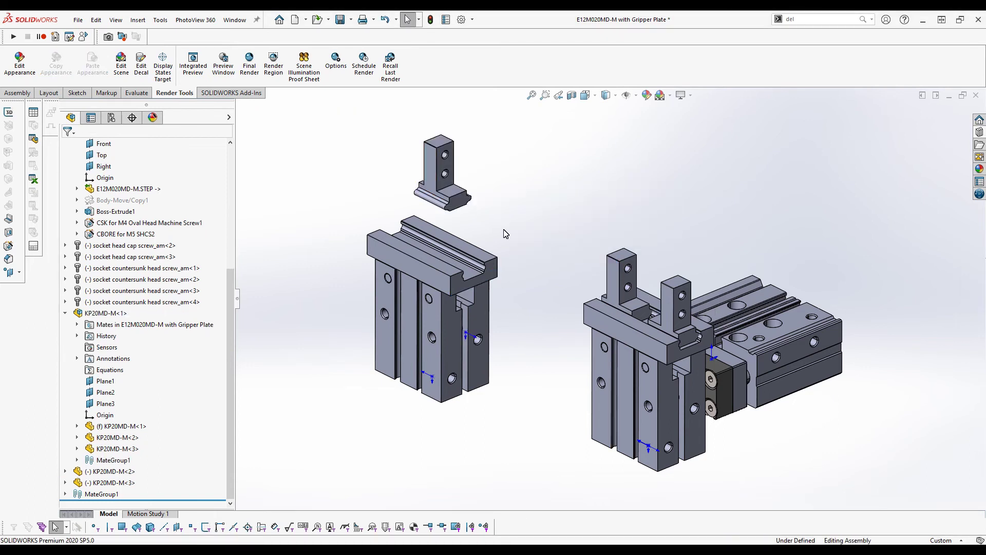
pyautogui.click(66, 483)
pyautogui.click(101, 429)
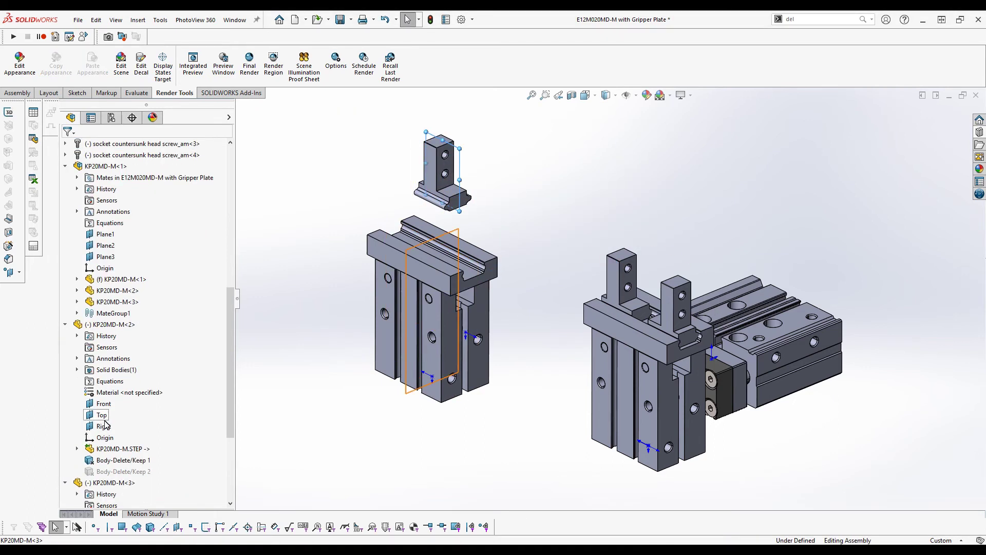
pyautogui.keyDown('ctrl'); pyautogui.click(102, 405); pyautogui.keyUp('ctrl')
# - Mate the two Front planes coincident and cancel Copy with Mates
pyautogui.press('m')
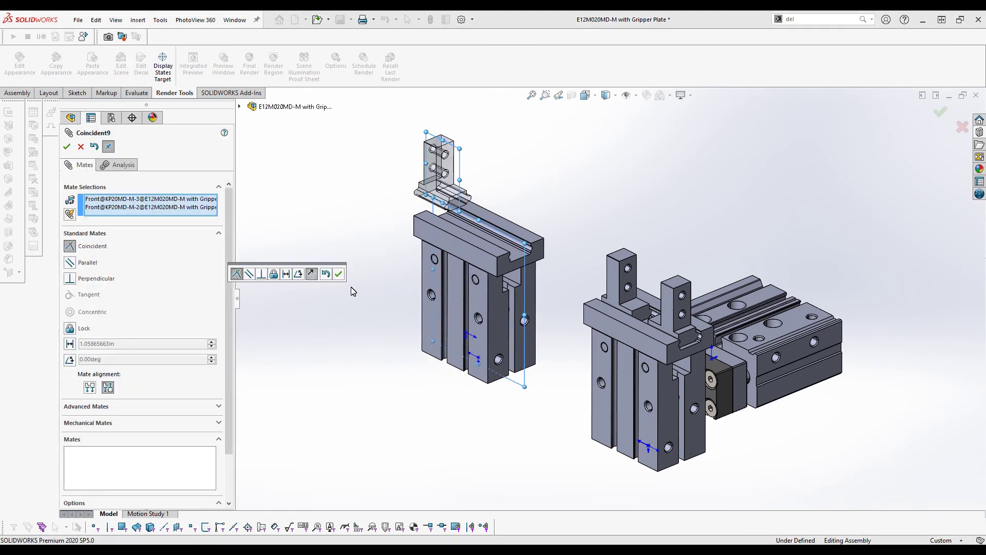
pyautogui.click(337, 273)
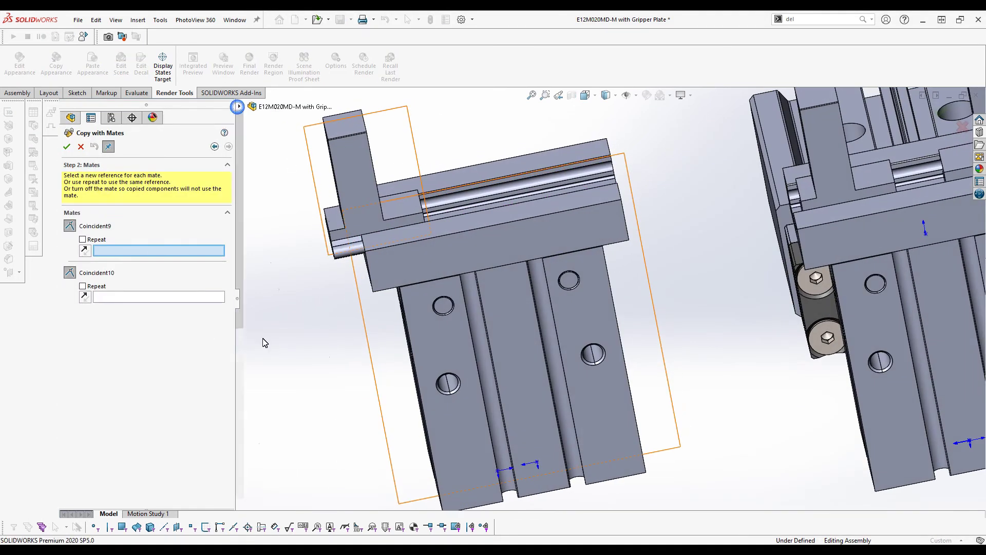
pyautogui.click(239, 106)
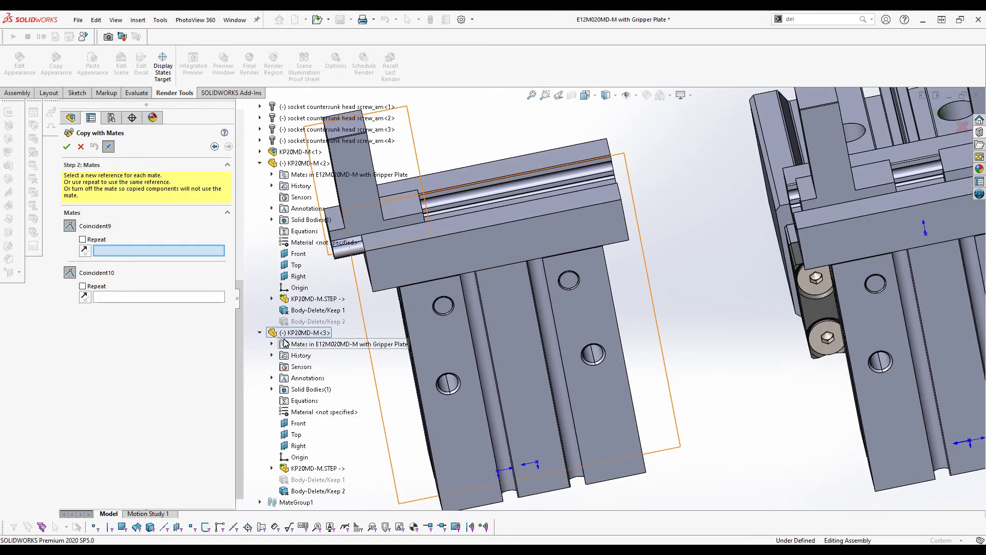
pyautogui.click(297, 254)
pyautogui.click(82, 286)
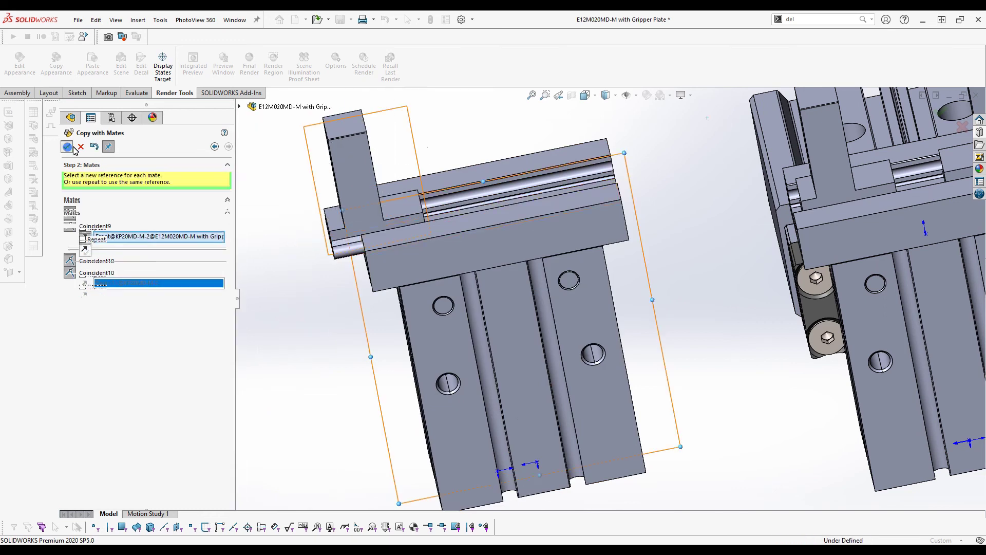
pyautogui.click(82, 148)
# - Add a Symmetric mate between the two jaw faces about the Top plane
pyautogui.click(100, 245)
pyautogui.press('m')
pyautogui.click(86, 406)
pyautogui.click(70, 278)
pyautogui.scroll(-5, 490, 226)
pyautogui.click(462, 267)
pyautogui.moveTo(462, 267); pyautogui.dragTo(735, 300, button='middle')
pyautogui.click(794, 286)
pyautogui.click(67, 147)
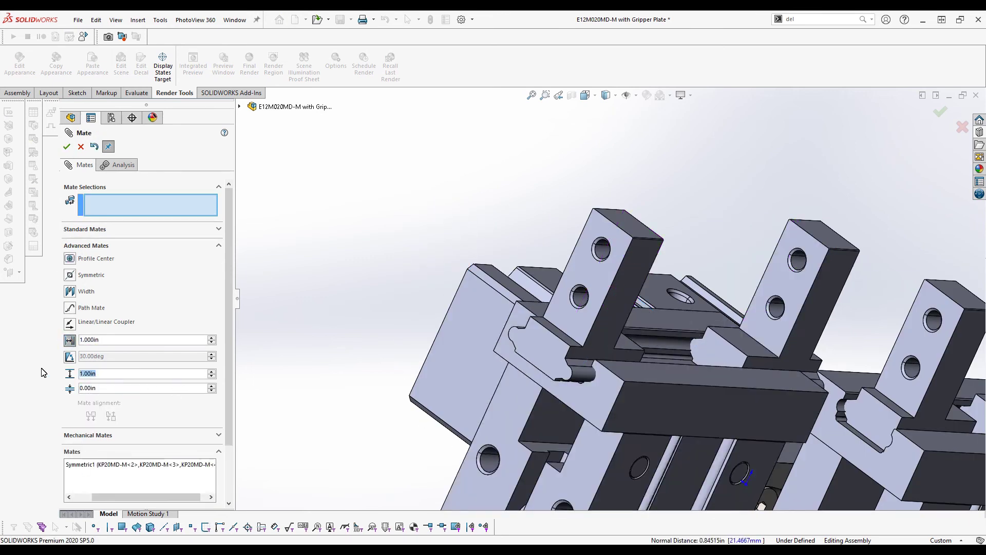
# - Add a LimitDistance mate with a 22mm maximum between the jaw end faces
pyautogui.write('22mm')
pyautogui.press('Return')
pyautogui.click(150, 199)
pyautogui.moveTo(722, 354); pyautogui.dragTo(648, 353, button='middle')
pyautogui.click(719, 351)
pyautogui.click(648, 352)
pyautogui.click(65, 148)
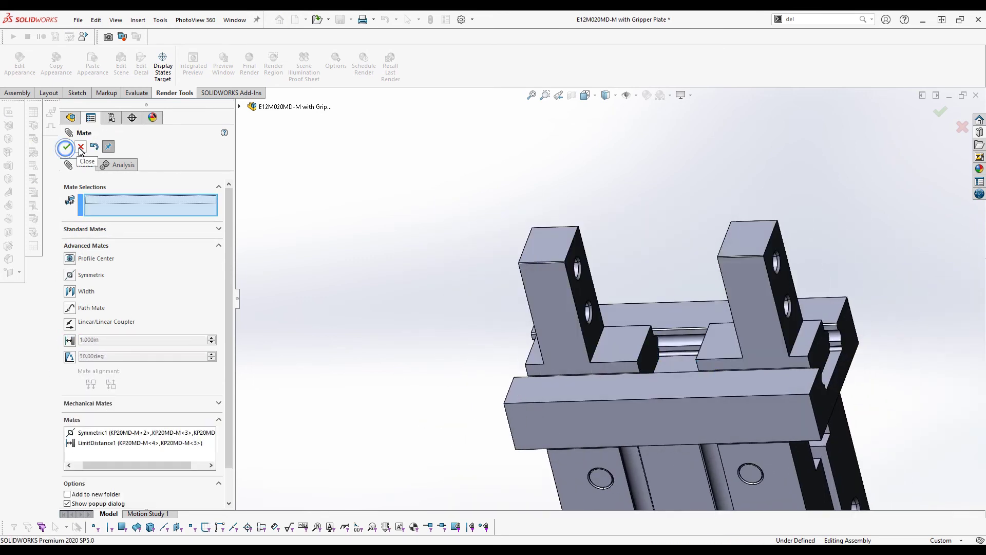
# - Fix the second gripper's body in place and collapse its components in the tree
pyautogui.click(81, 148)
pyautogui.scroll(5, 642, 309)
pyautogui.rightClick(570, 318)
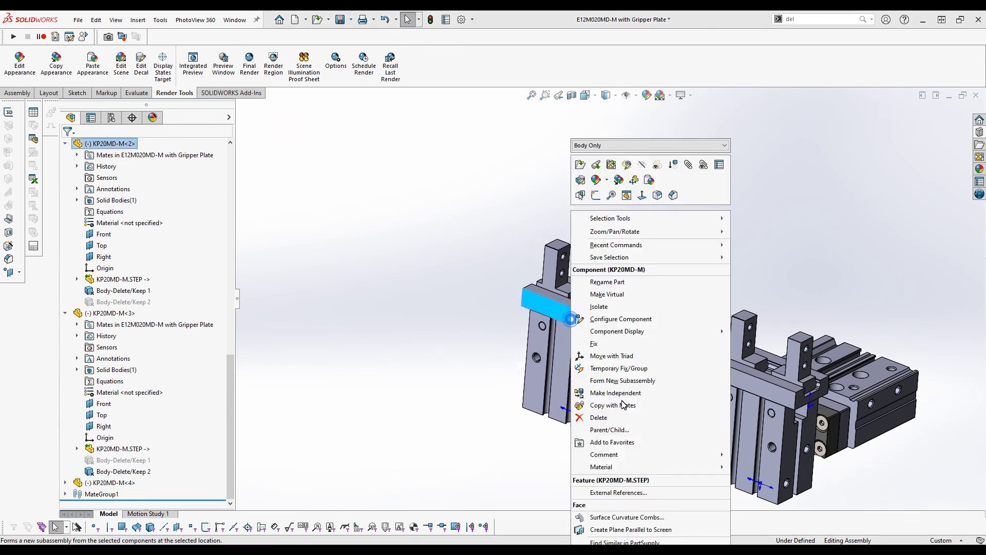
pyautogui.click(594, 343)
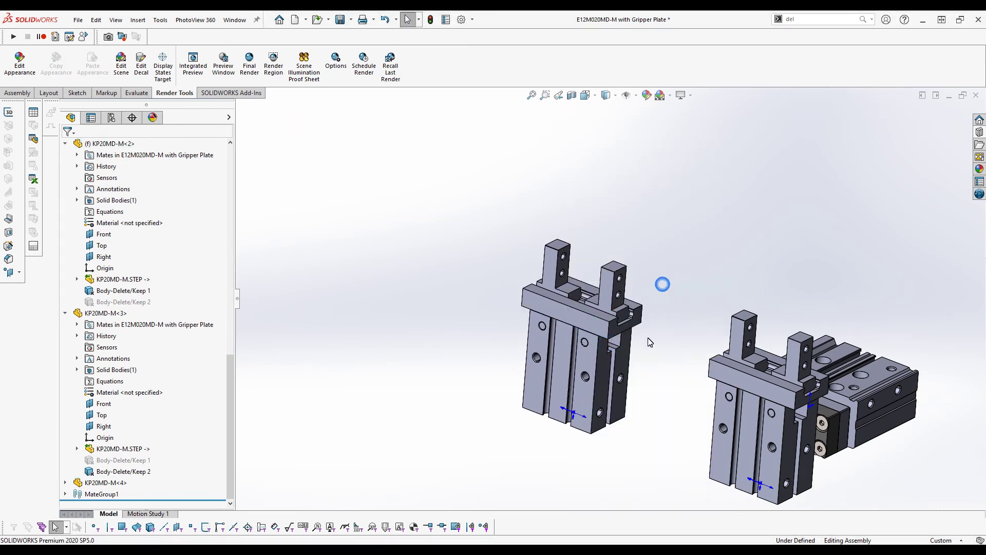
pyautogui.moveTo(651, 343)
pyautogui.mouseDown(button='middle')
pyautogui.moveTo(632, 294)
pyautogui.moveTo(644, 345)
pyautogui.mouseUp(button='middle')
pyautogui.click(603, 306)
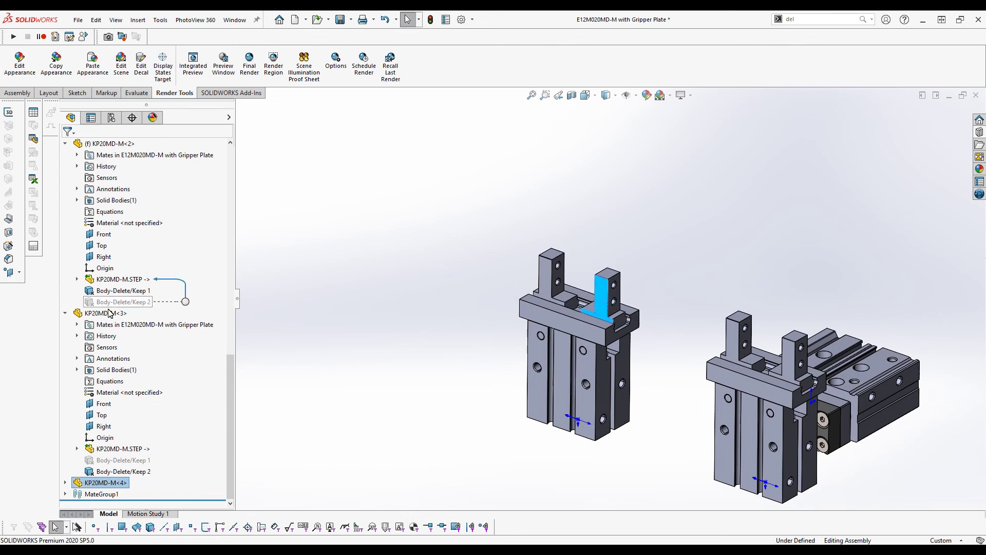
pyautogui.click(65, 313)
pyautogui.click(66, 302)
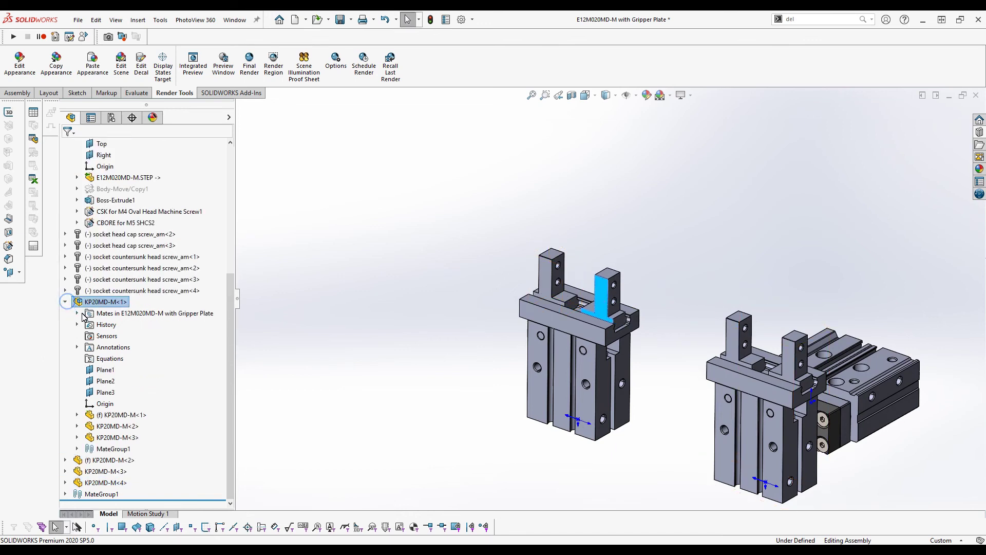
pyautogui.click(312, 331)
pyautogui.scroll(1, 811, 416)
pyautogui.scroll(-3, 822, 427)
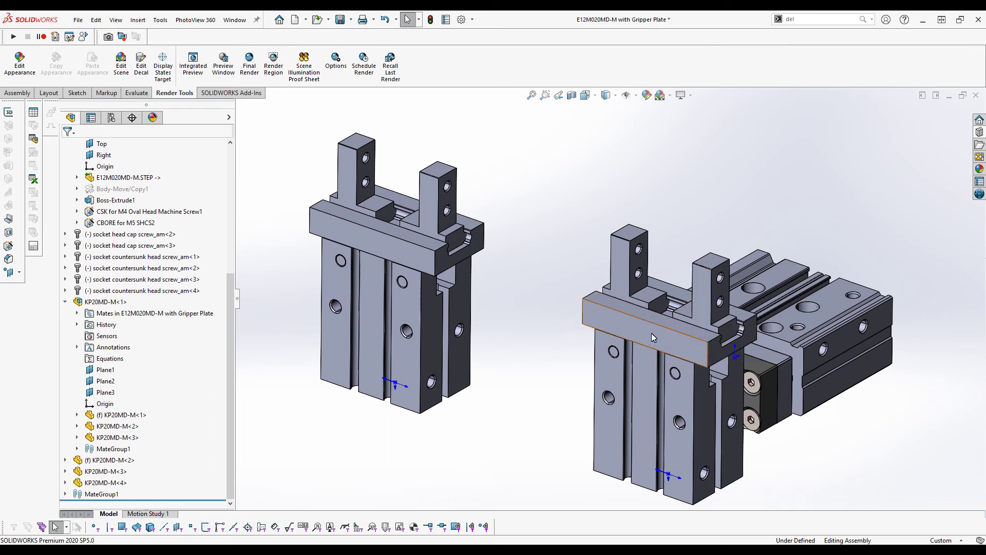
pyautogui.scroll(2, 591, 356)
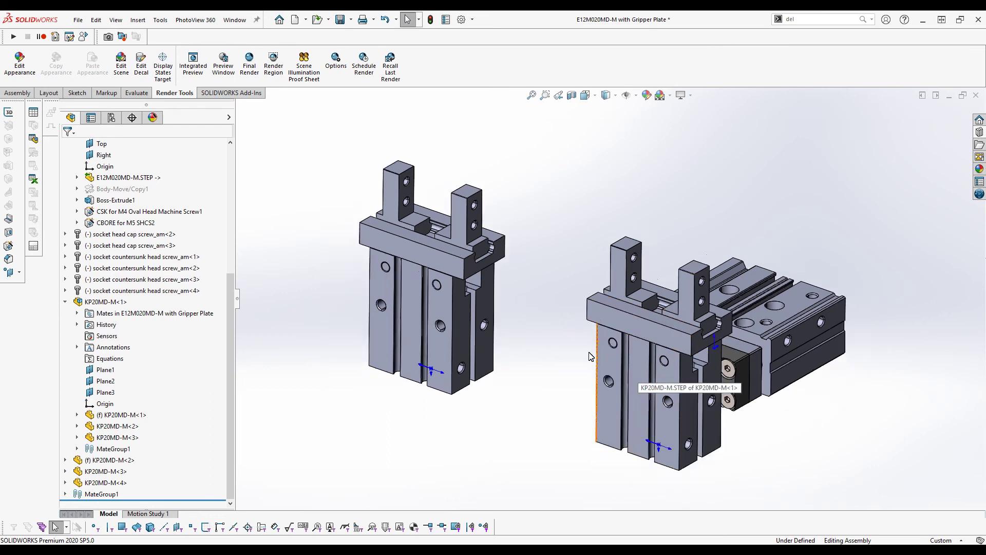
pyautogui.scroll(3, 591, 356)
pyautogui.scroll(-3, 563, 365)
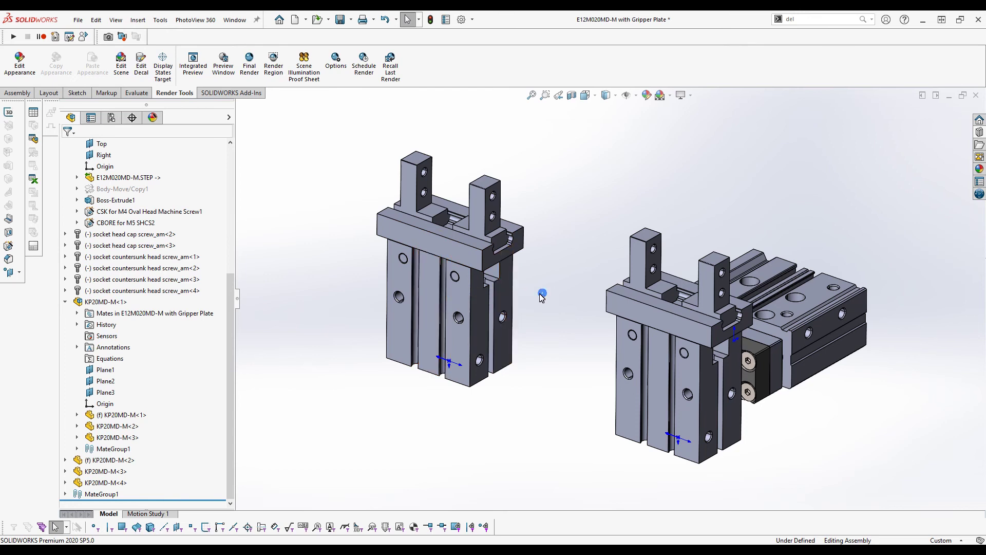
pyautogui.scroll(2, 539, 298)
pyautogui.scroll(-2, 503, 263)
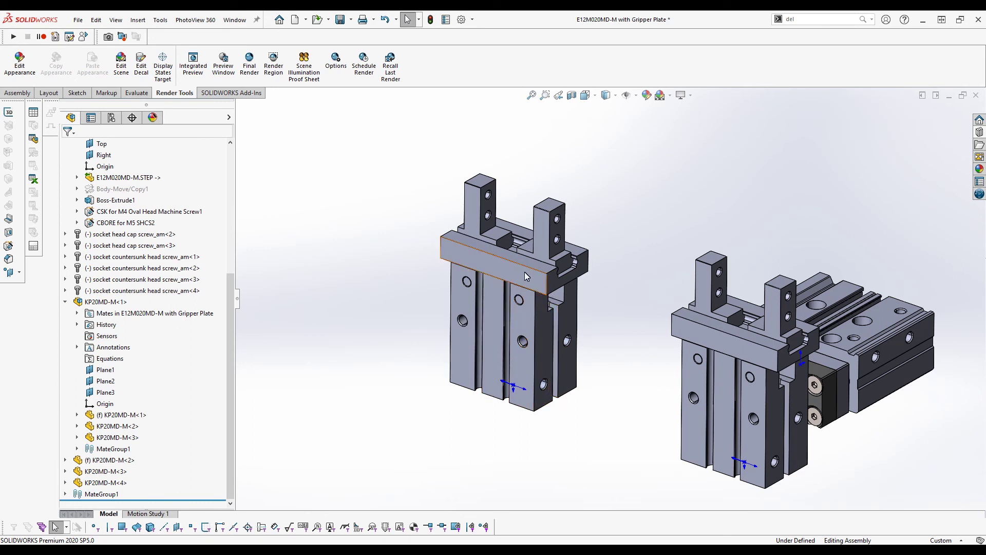
pyautogui.scroll(2, 622, 330)
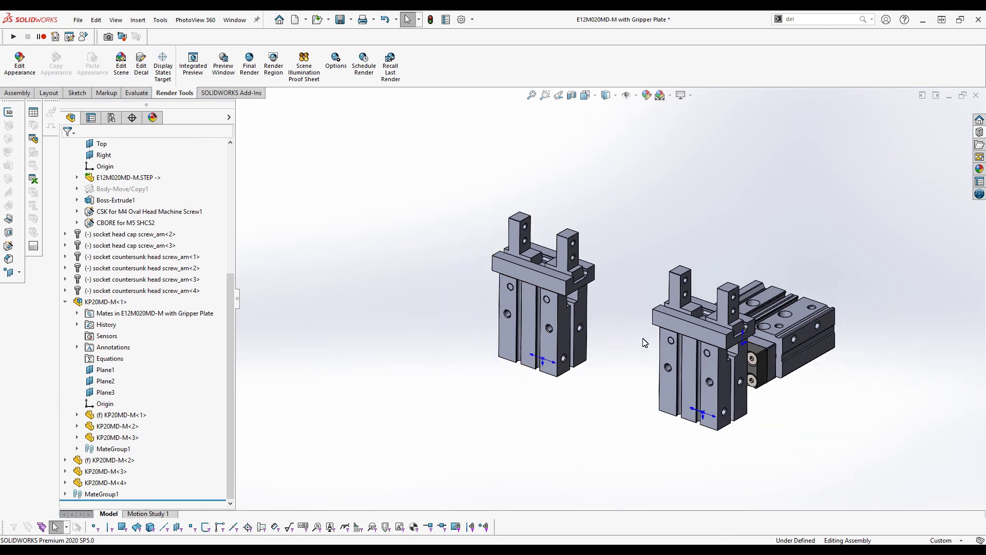
pyautogui.scroll(-1, 645, 342)
pyautogui.moveTo(566, 322)
pyautogui.mouseDown(button='middle')
pyautogui.moveTo(579, 314)
pyautogui.moveTo(577, 331)
pyautogui.mouseUp(button='middle')
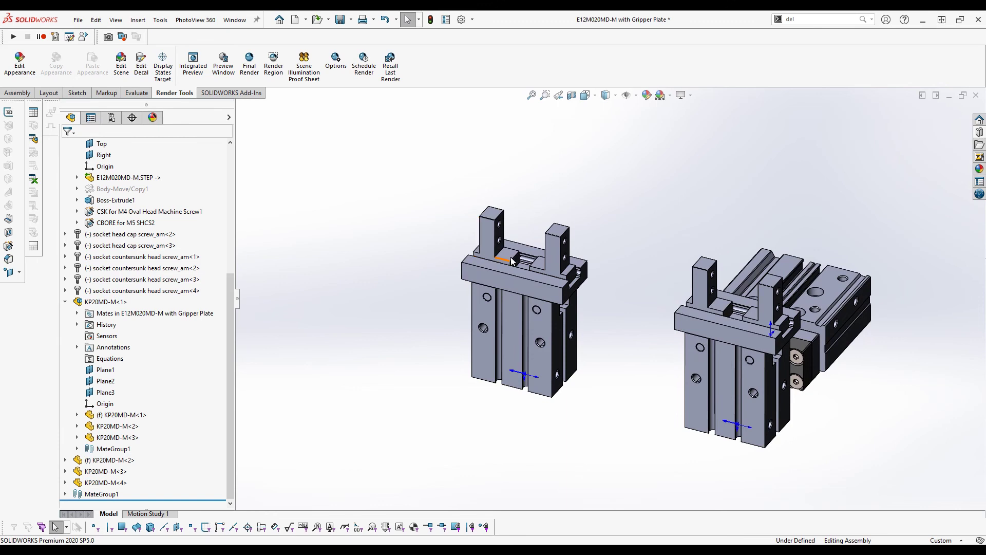
pyautogui.moveTo(558, 262); pyautogui.dragTo(603, 273)
pyautogui.click(606, 260)
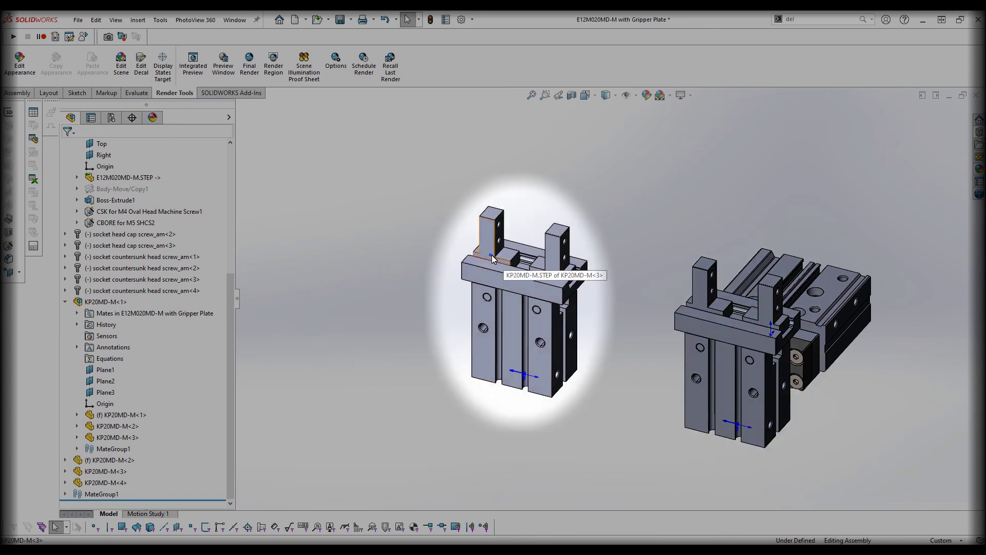
pyautogui.click(488, 255)
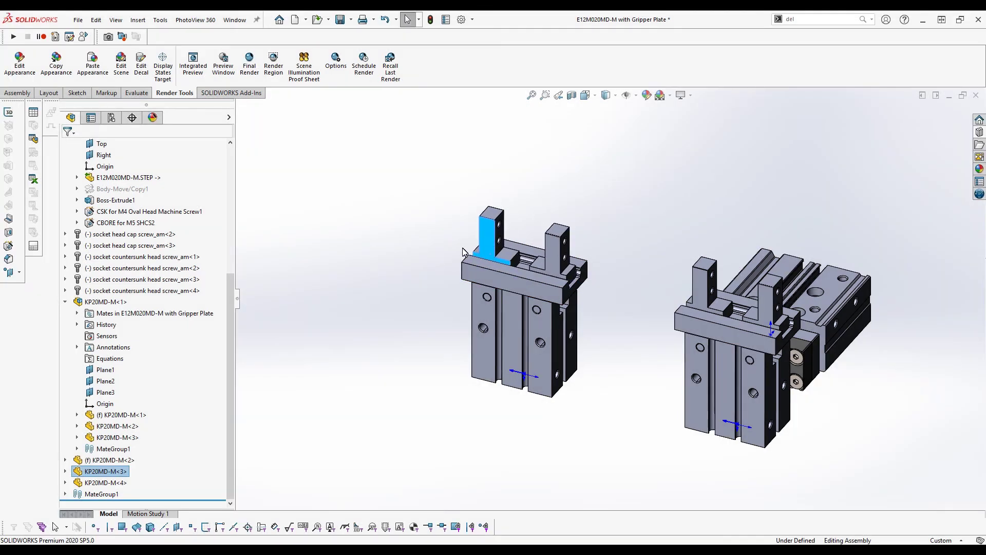
pyautogui.click(452, 247)
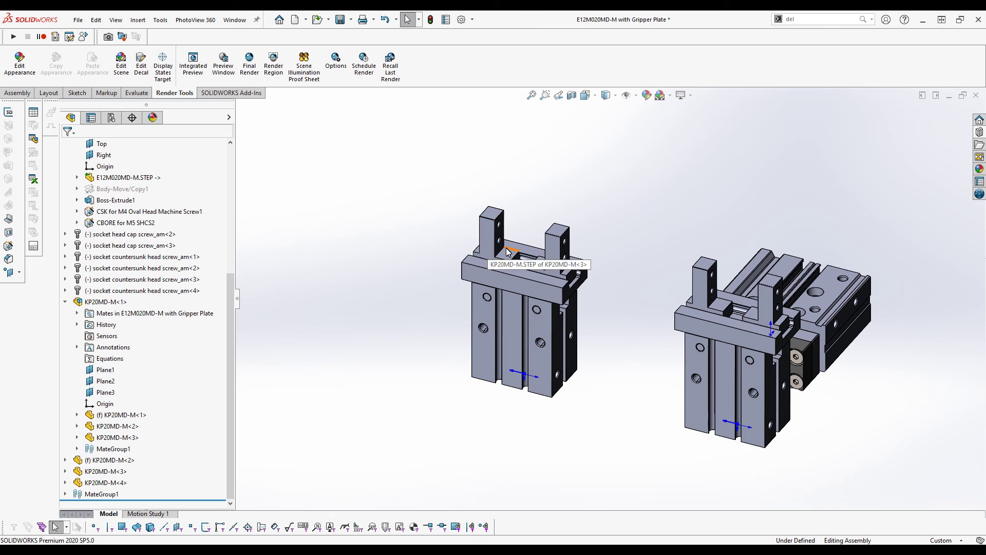
pyautogui.moveTo(495, 248); pyautogui.dragTo(461, 240)
pyautogui.click(425, 236)
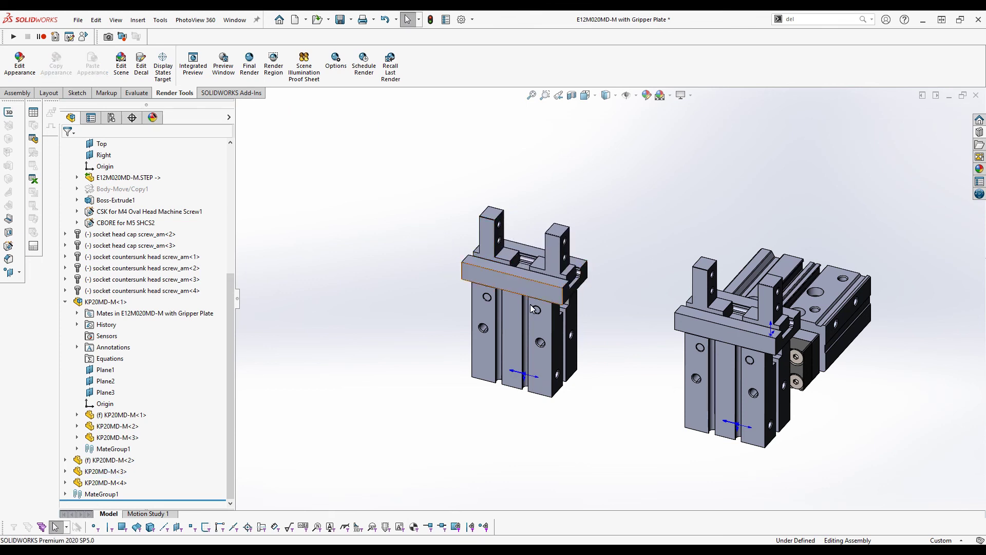
pyautogui.moveTo(608, 300); pyautogui.dragTo(747, 319, button='middle')
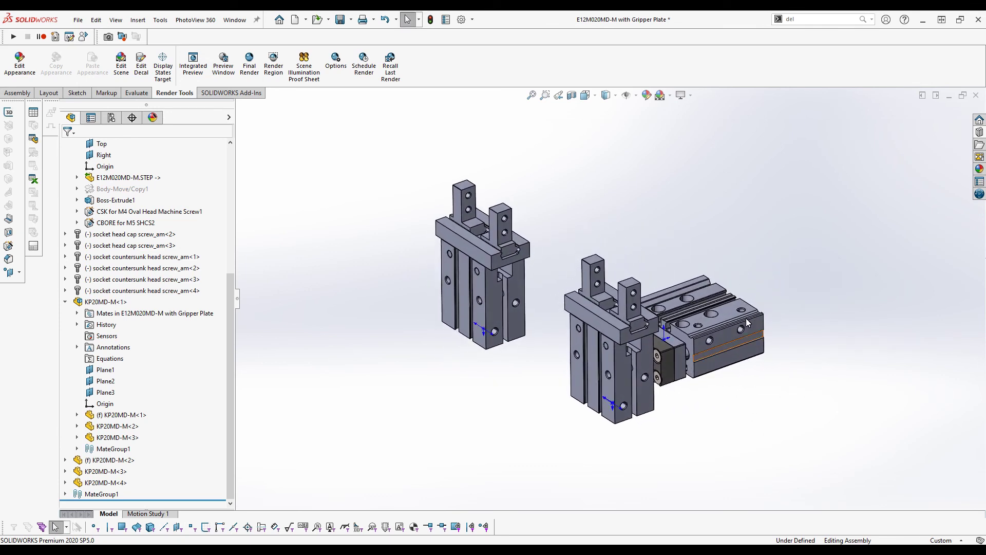